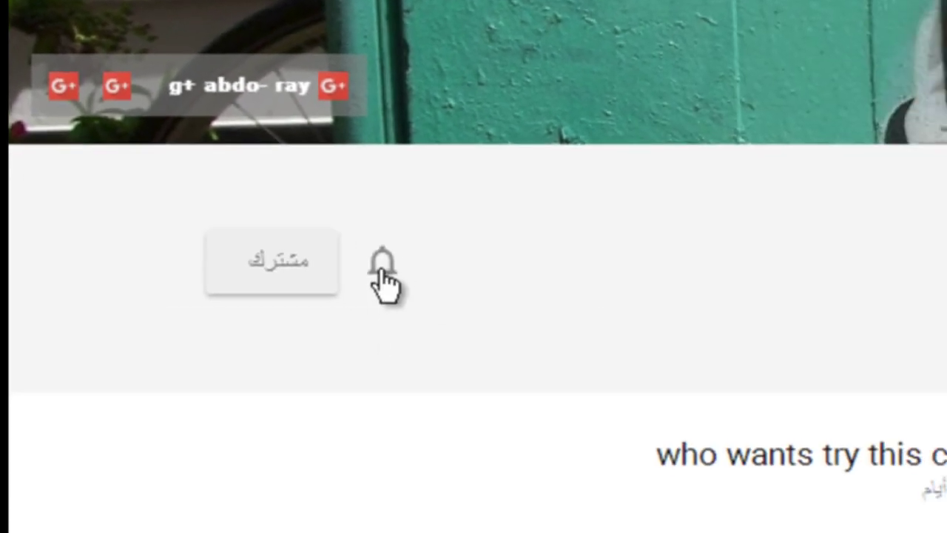
pyautogui.click(381, 268)
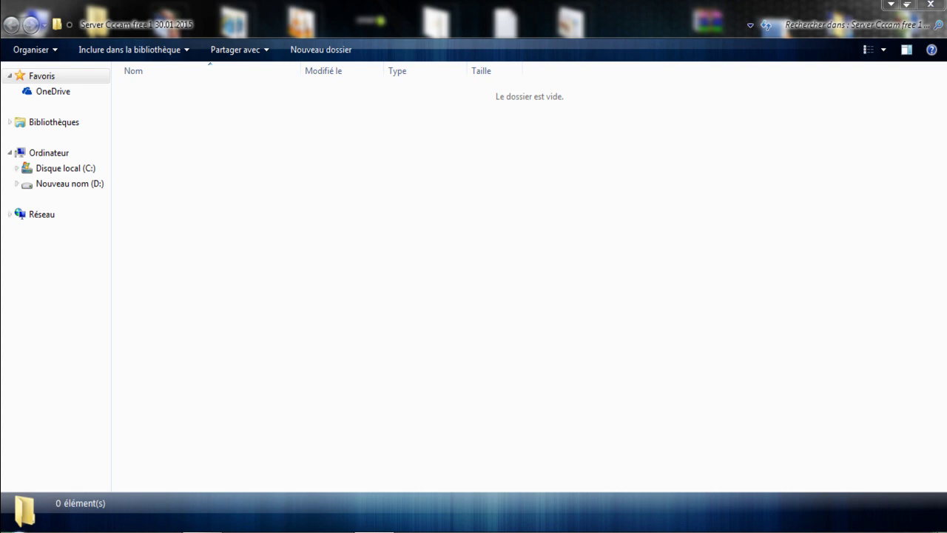
# Launch WYSIWYG Web Builder 12 from the list of all installed programs.
pyautogui.click(19, 531)
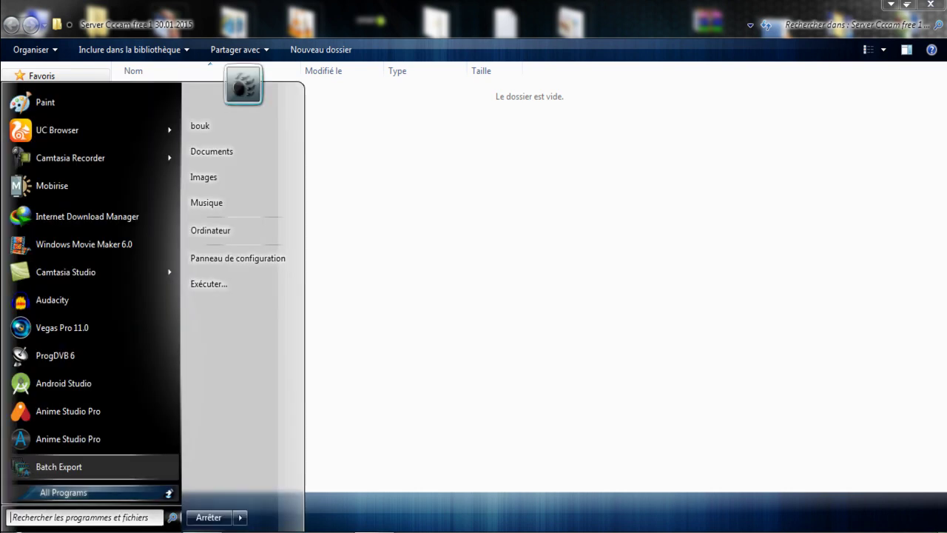
pyautogui.click(66, 493)
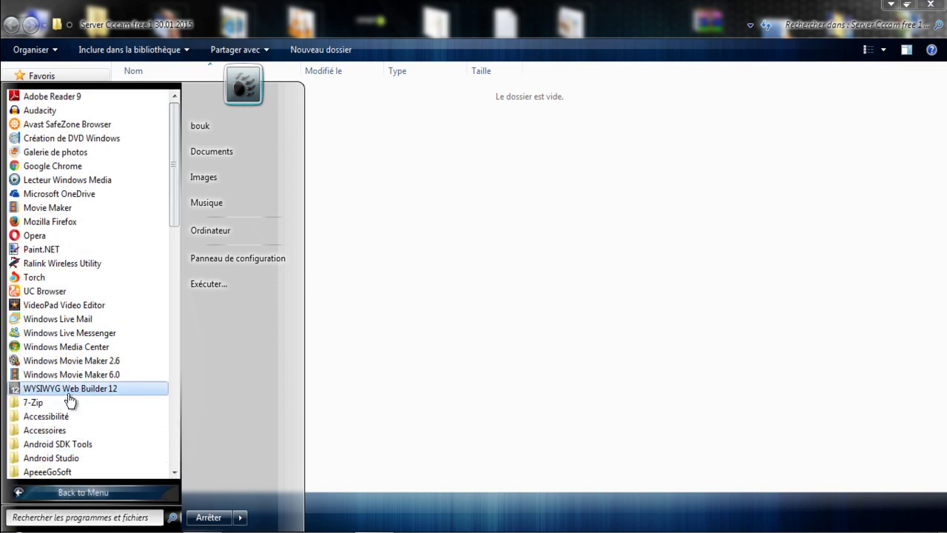
pyautogui.click(51, 388)
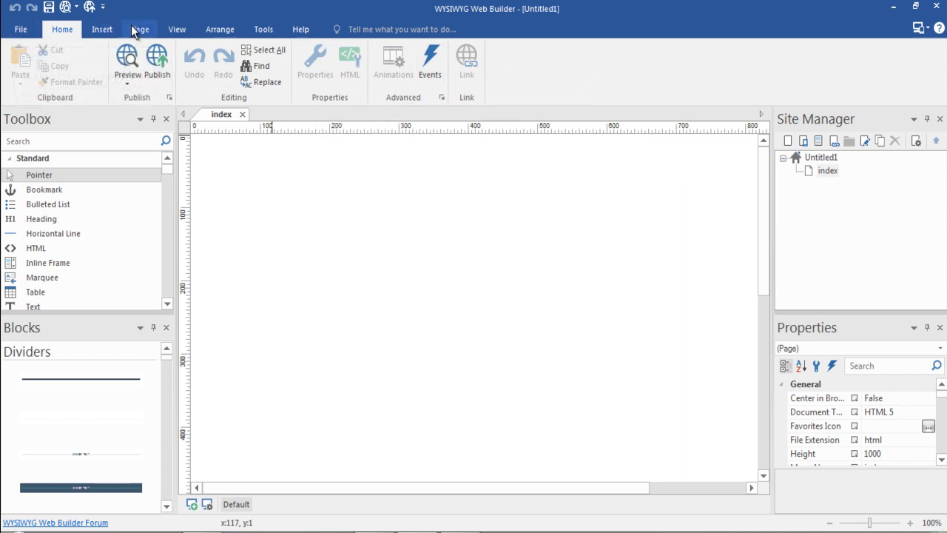
# Look through the Tools, Arrange, View, Page, Insert and Home command sets of the web builder.
pyautogui.click(263, 29)
pyautogui.click(219, 29)
pyautogui.click(181, 28)
pyautogui.click(140, 29)
pyautogui.click(103, 30)
pyautogui.click(57, 31)
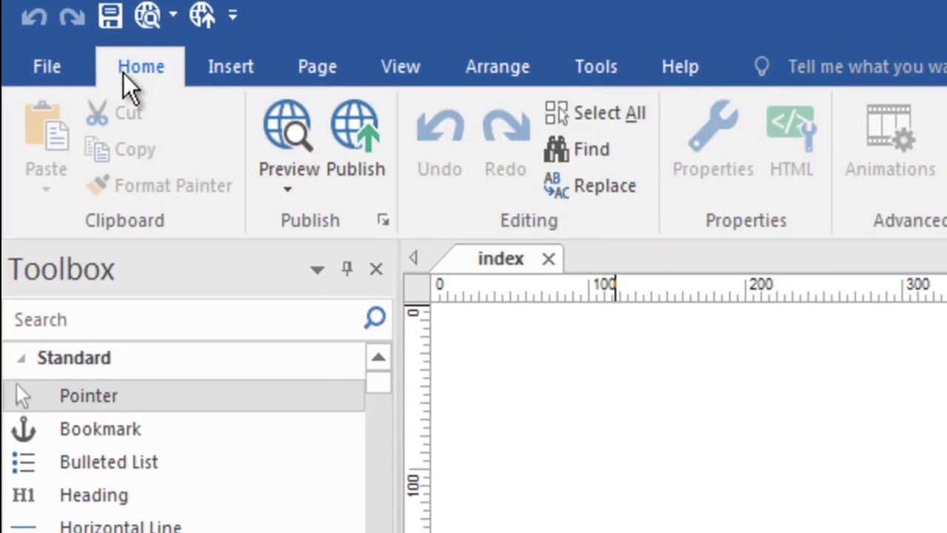
# Create a new blank website project.
pyautogui.click(54, 72)
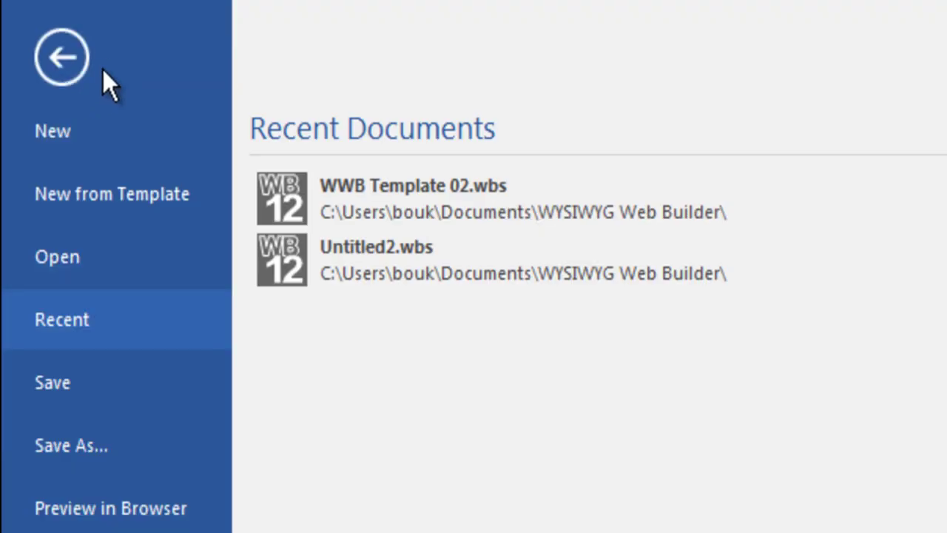
pyautogui.press('Tab')
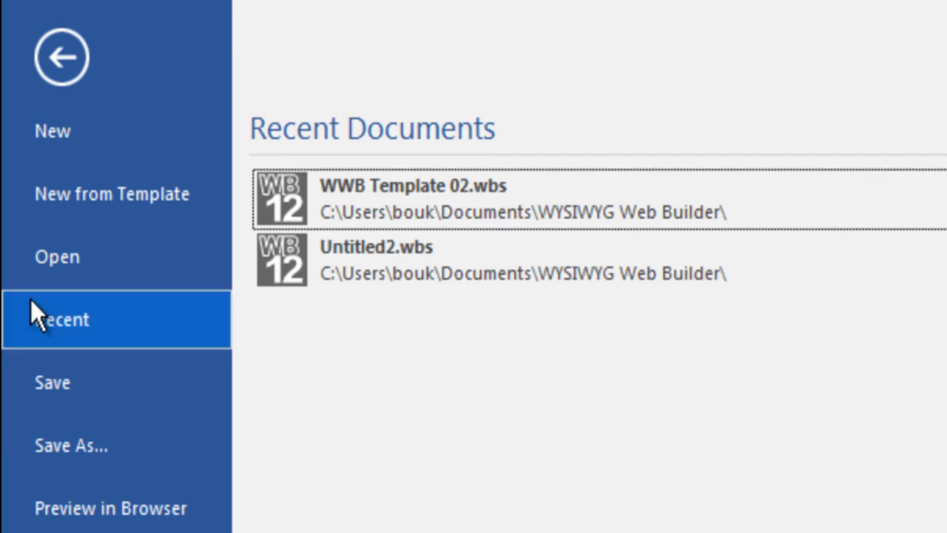
pyautogui.click(40, 156)
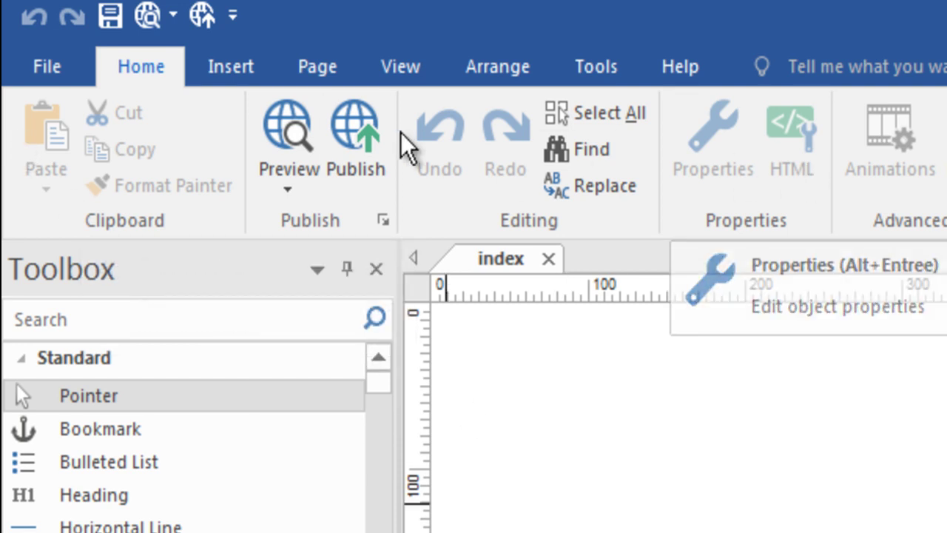
# Review the Insert, Page and Home commands, check the Toolbox panel's options, and return to the Insert commands.
pyautogui.click(235, 70)
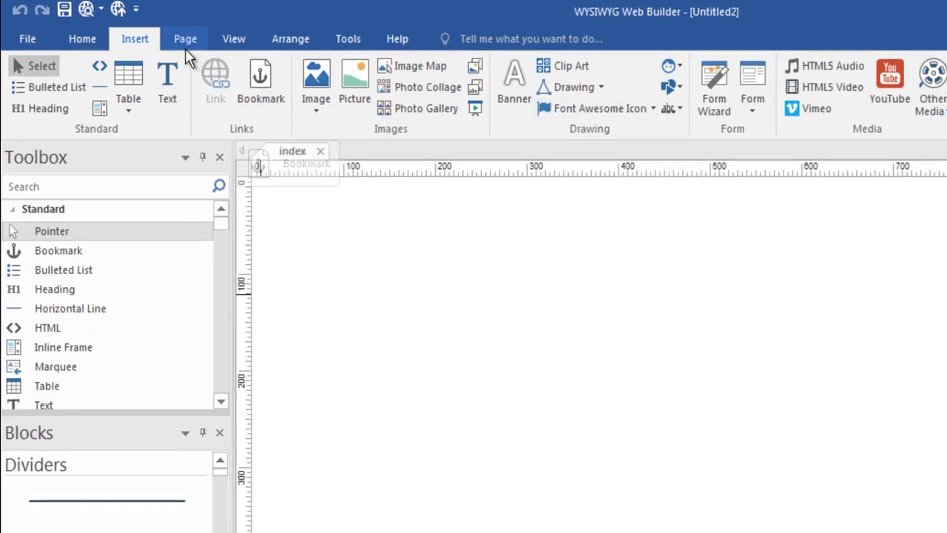
pyautogui.click(185, 39)
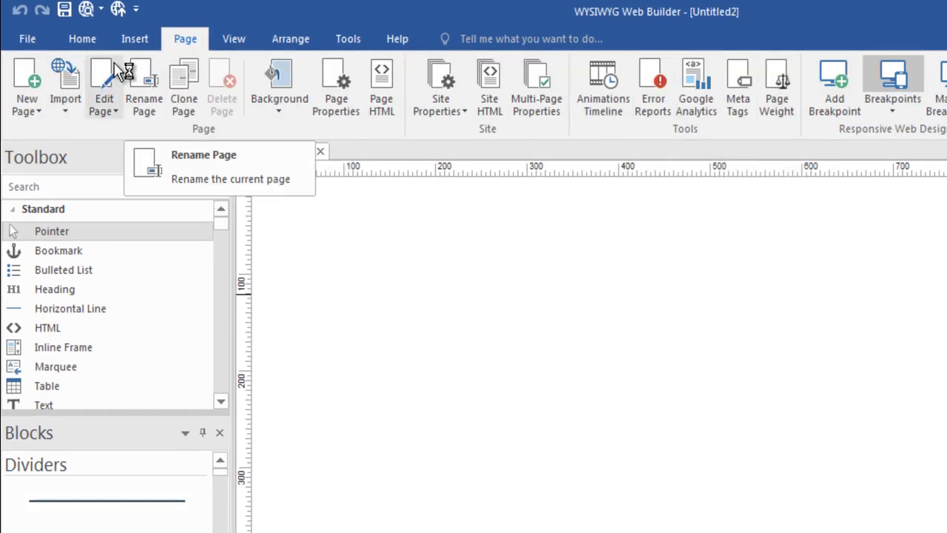
pyautogui.click(85, 41)
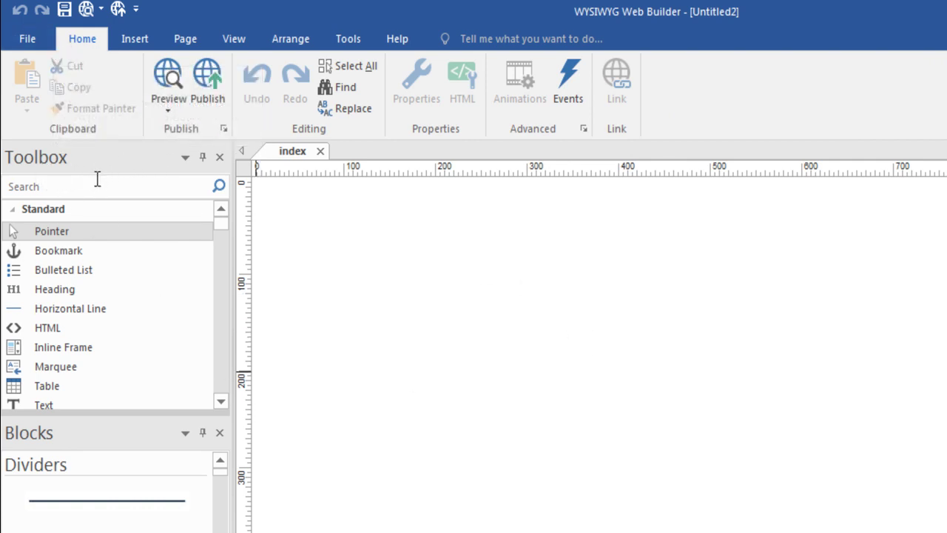
pyautogui.click(186, 158)
pyautogui.click(488, 257)
pyautogui.click(127, 41)
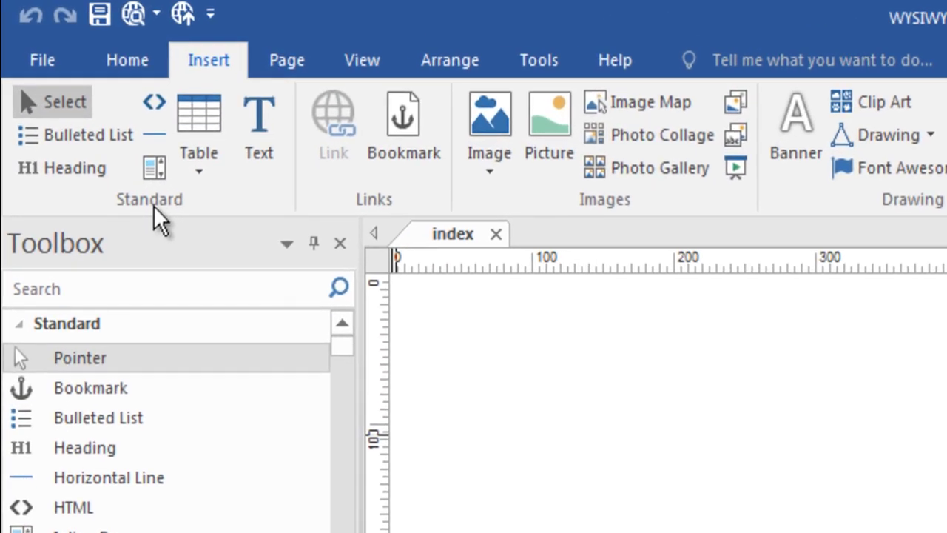
# Collapse the Standard, Images, Drawing and Form Controls groups in the Toolbox.
pyautogui.click(23, 325)
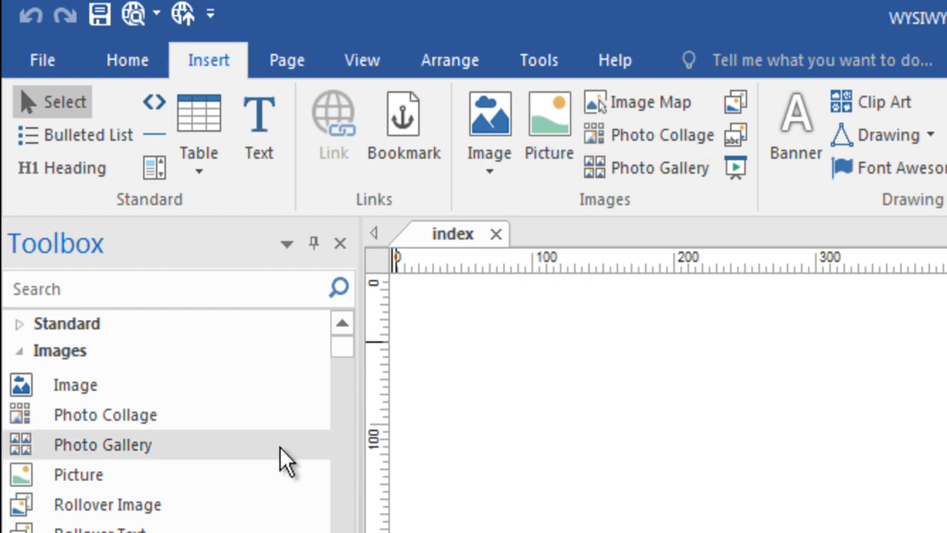
pyautogui.click(20, 351)
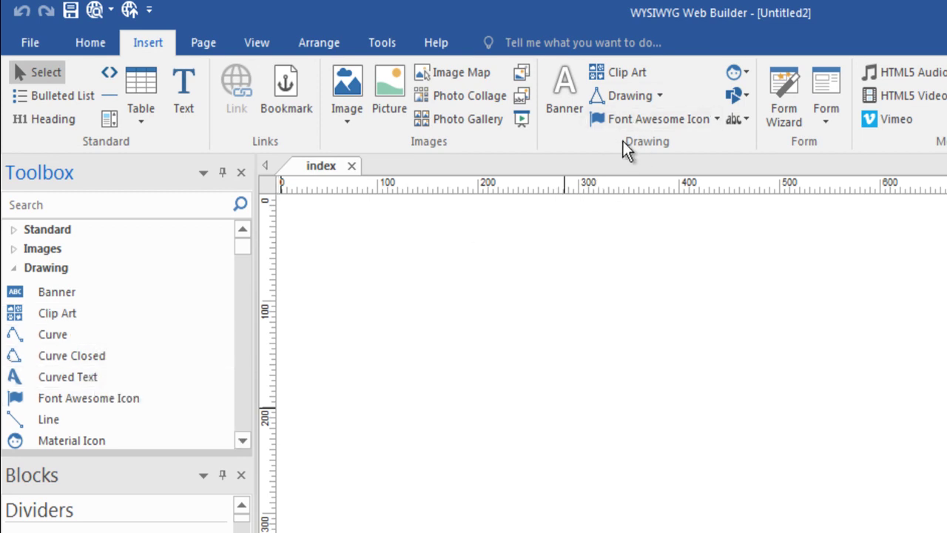
pyautogui.click(12, 269)
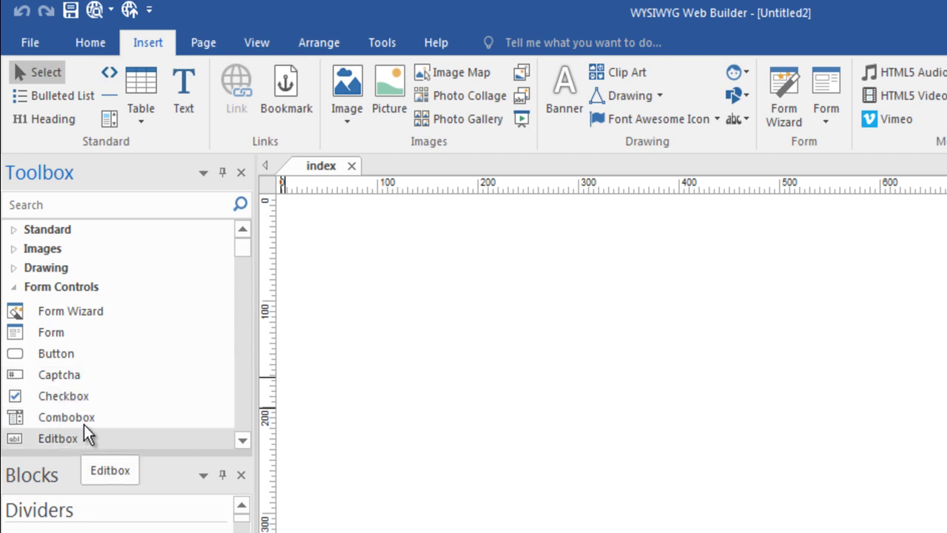
pyautogui.click(14, 287)
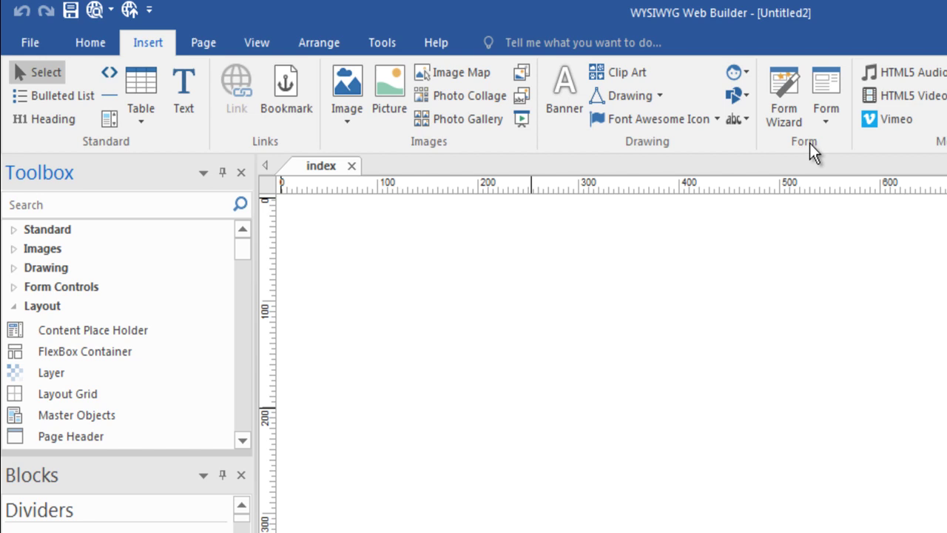
# Examine the list of form elements that can be inserted, then close it without inserting any.
pyautogui.click(826, 122)
pyautogui.moveTo(832, 381); pyautogui.dragTo(843, 404)
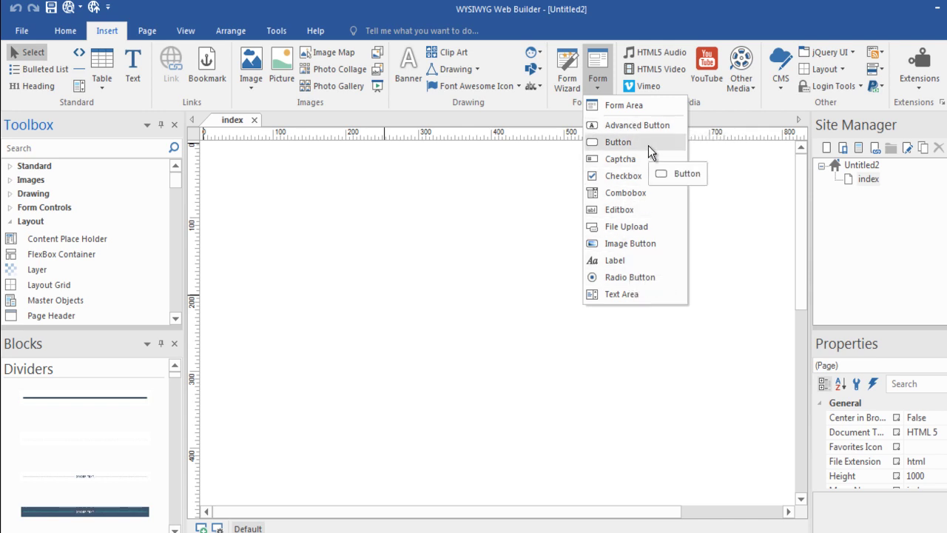
pyautogui.click(527, 195)
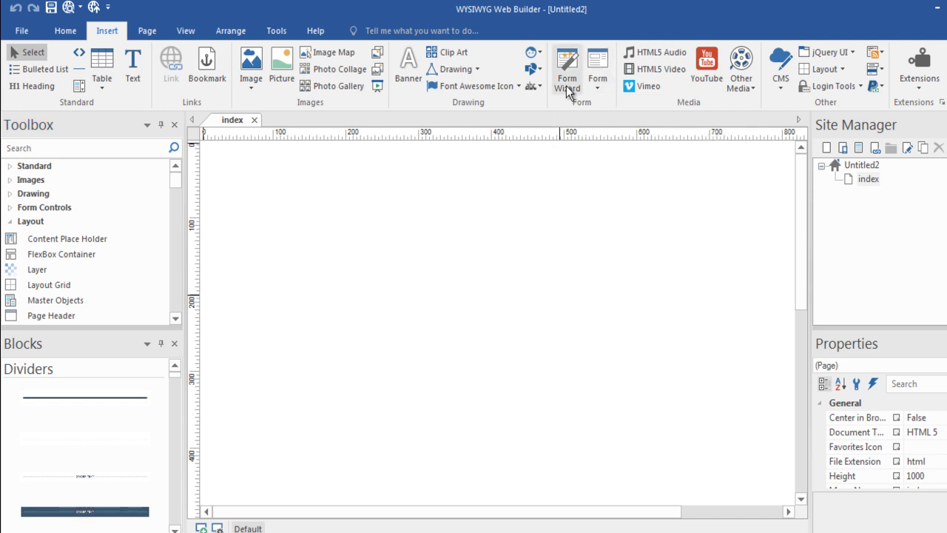
# Collapse the Layout and Media groups in the Toolbox, look through the Navigation items, and collapse that group too.
pyautogui.click(9, 222)
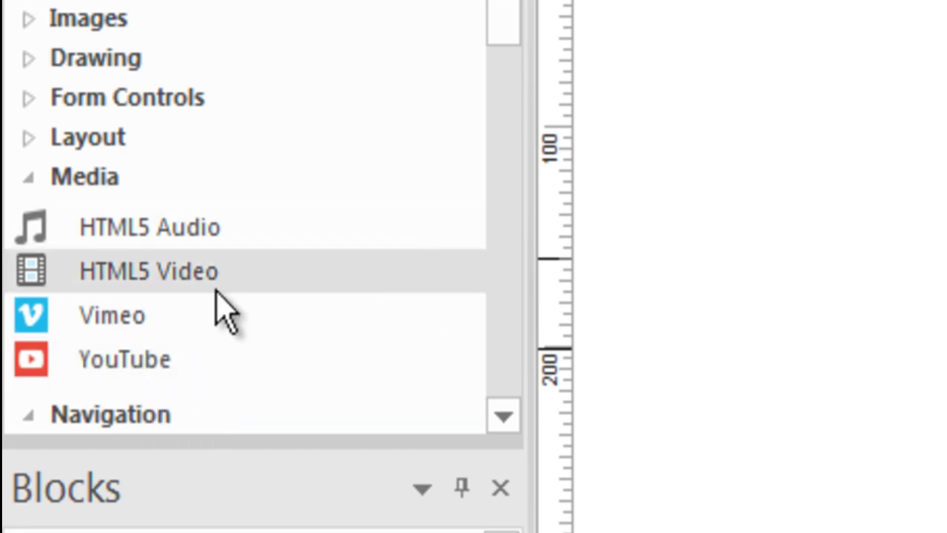
pyautogui.click(26, 179)
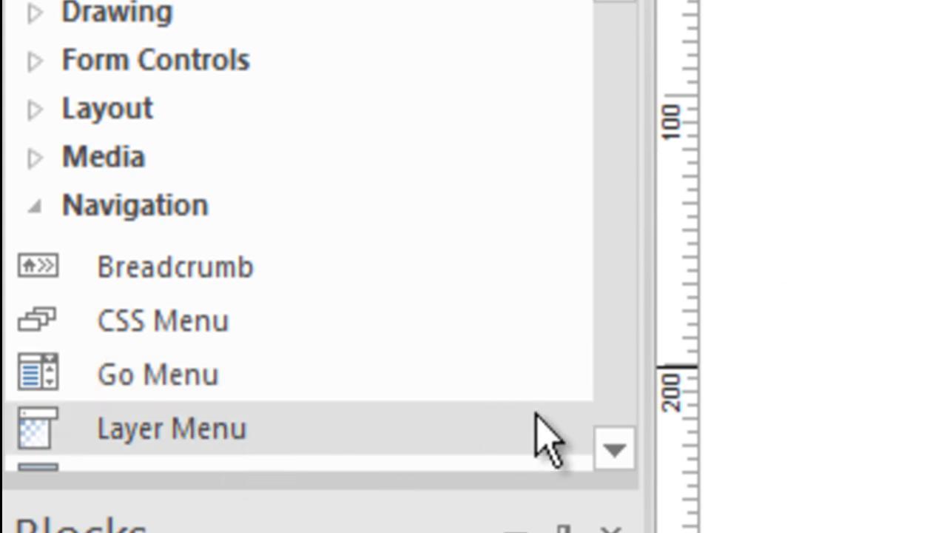
pyautogui.click(616, 448)
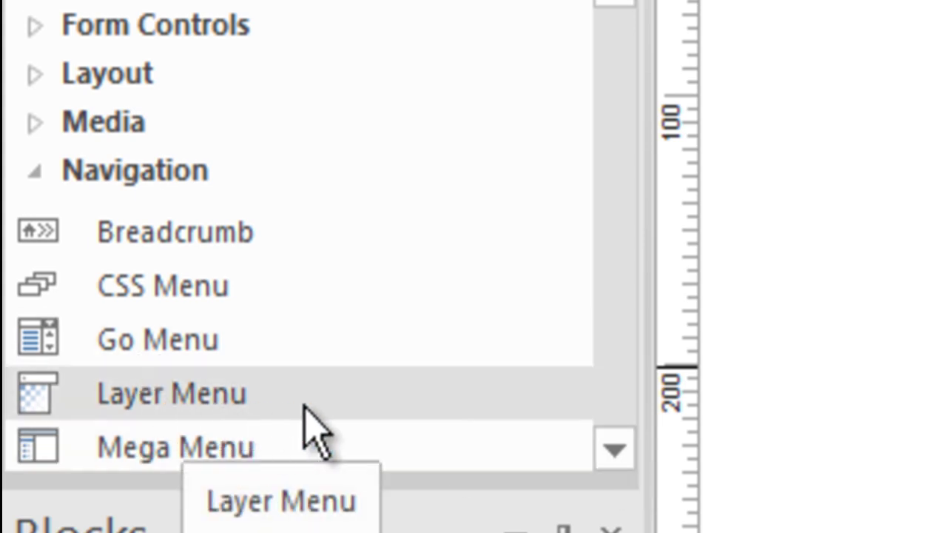
pyautogui.click(614, 448)
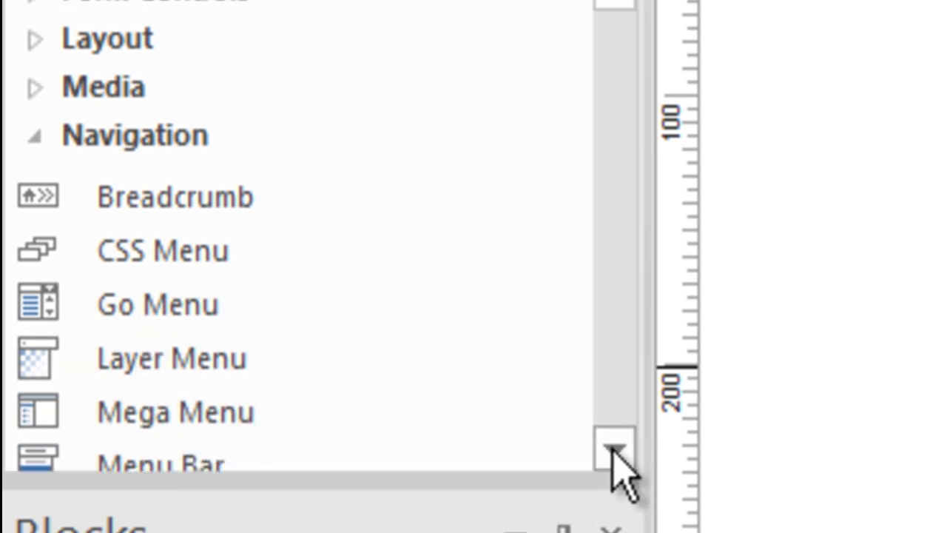
pyautogui.click(613, 448)
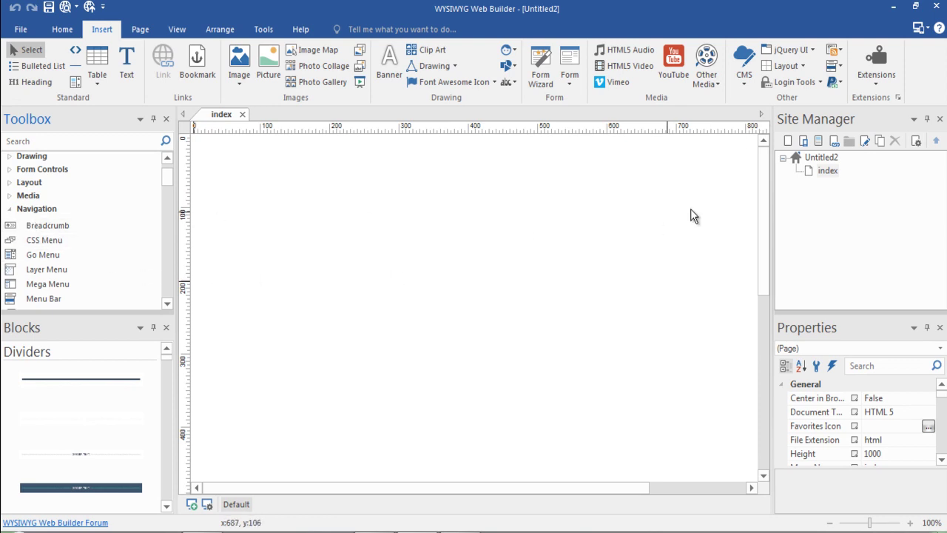
pyautogui.click(10, 209)
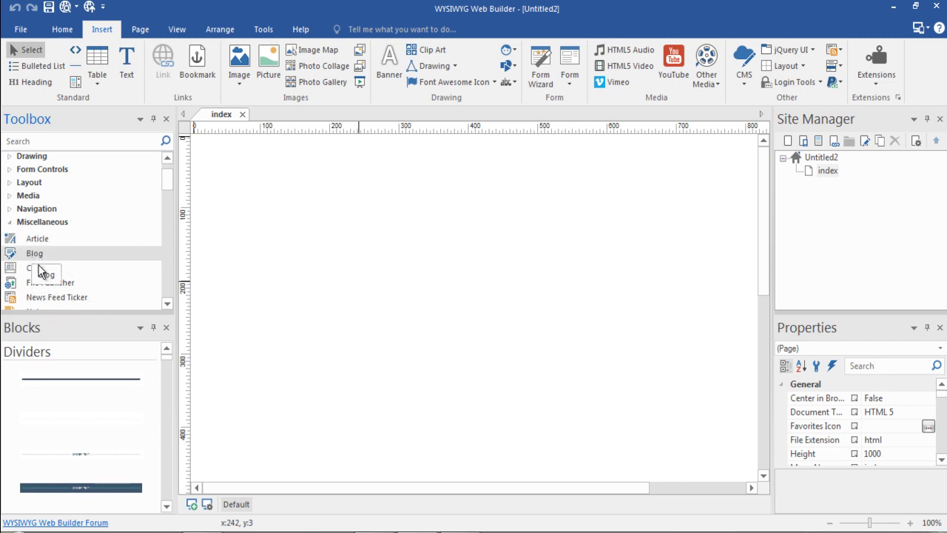
# Go through the Miscellaneous and jQuery UI / Bootstrap items in the Toolbox and collapse both groups.
pyautogui.scroll(-3, 168, 187)
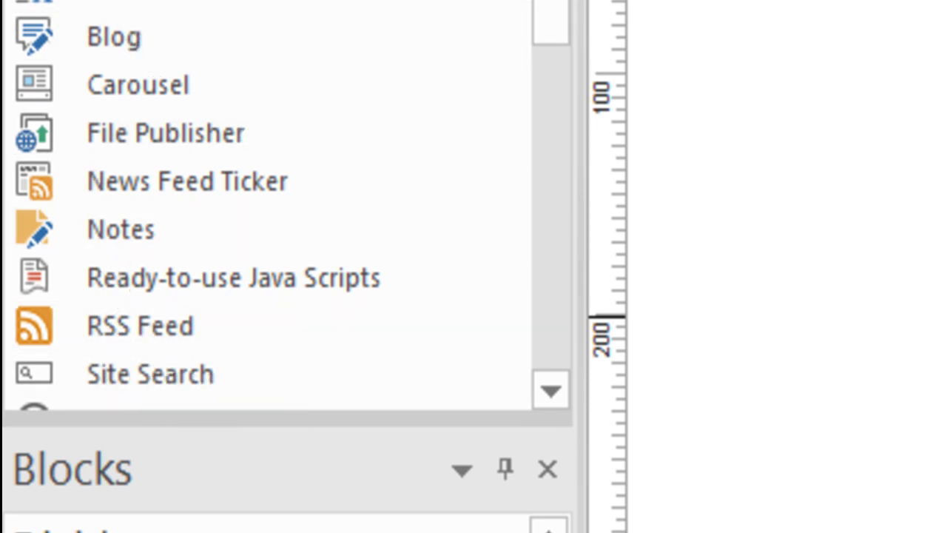
pyautogui.scroll(-3, 71, 8)
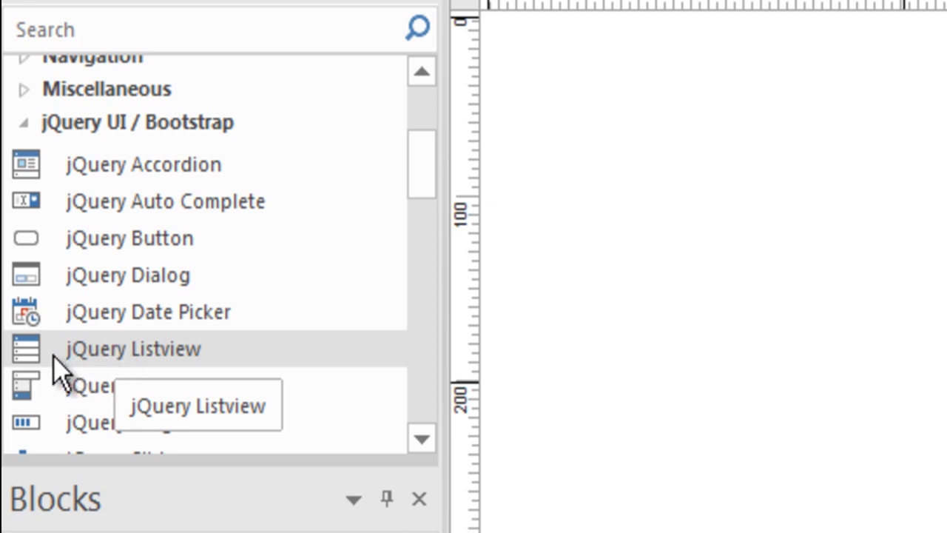
pyautogui.click(23, 124)
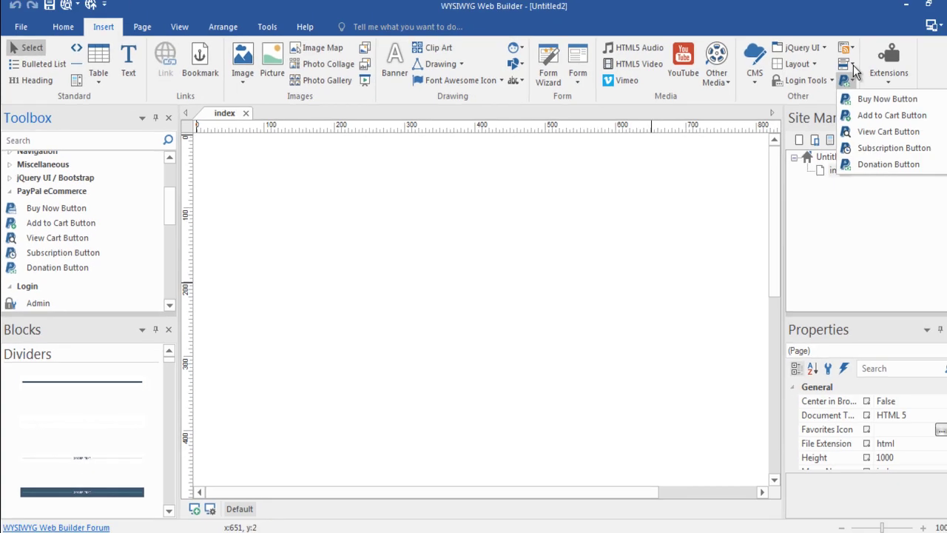
# Examine the insertable navigation, Layout, jQuery UI, Login Tools and miscellaneous elements without adding any to the page.
pyautogui.click(837, 65)
pyautogui.click(839, 52)
pyautogui.click(803, 65)
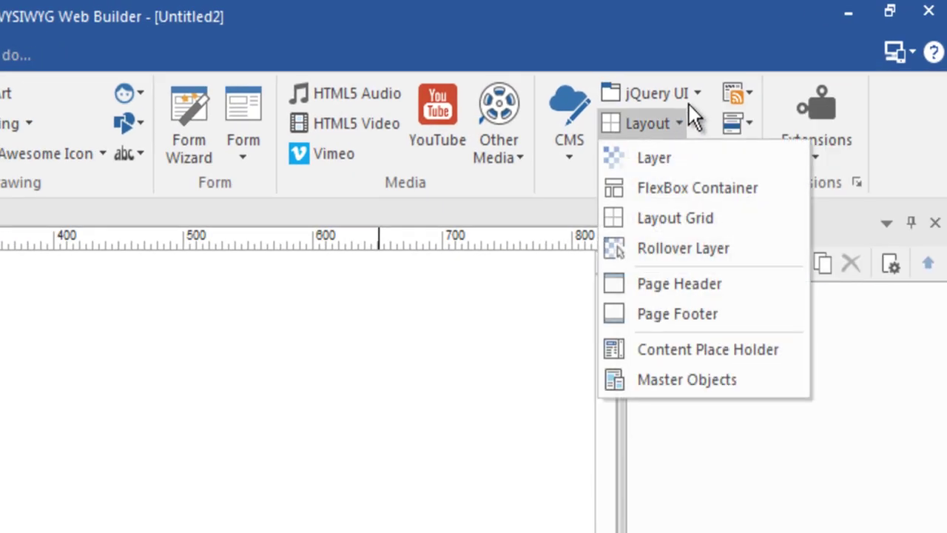
pyautogui.click(696, 94)
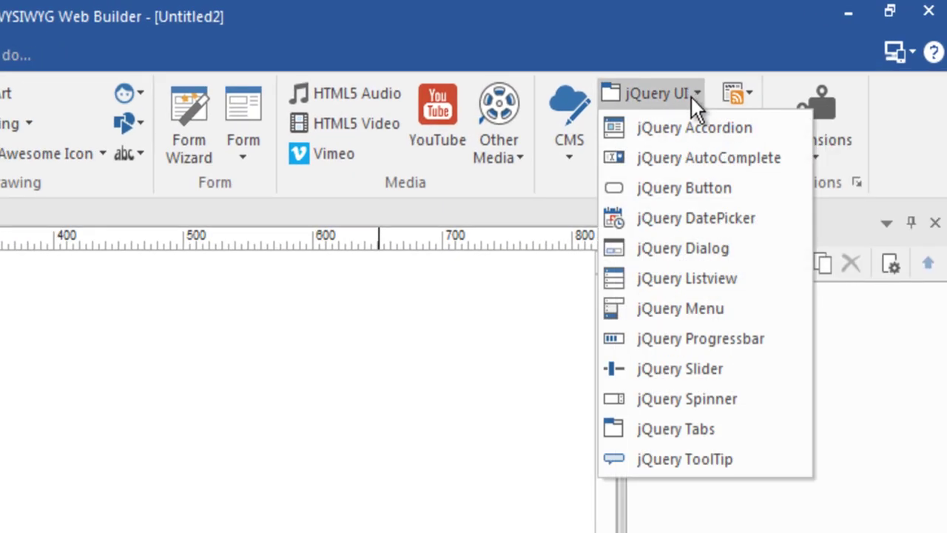
pyautogui.click(414, 347)
pyautogui.click(700, 160)
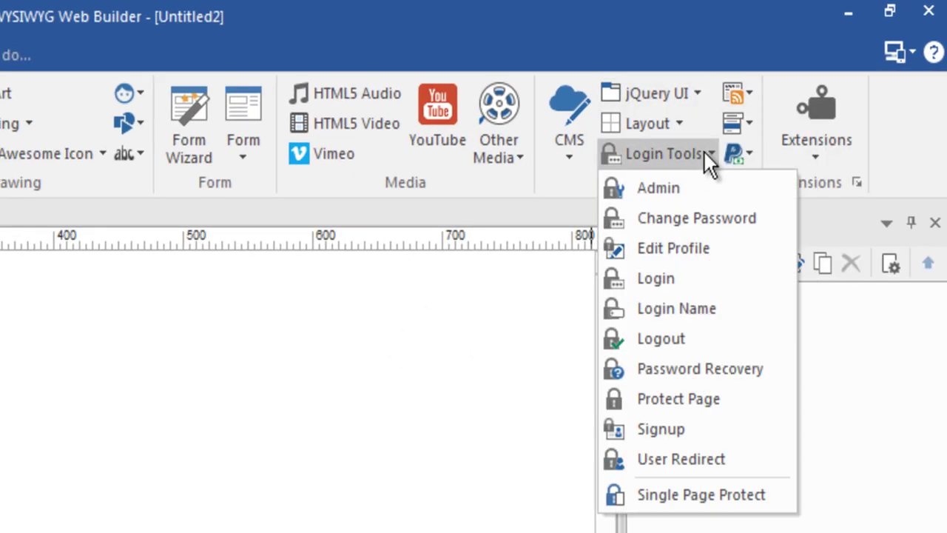
pyautogui.click(745, 93)
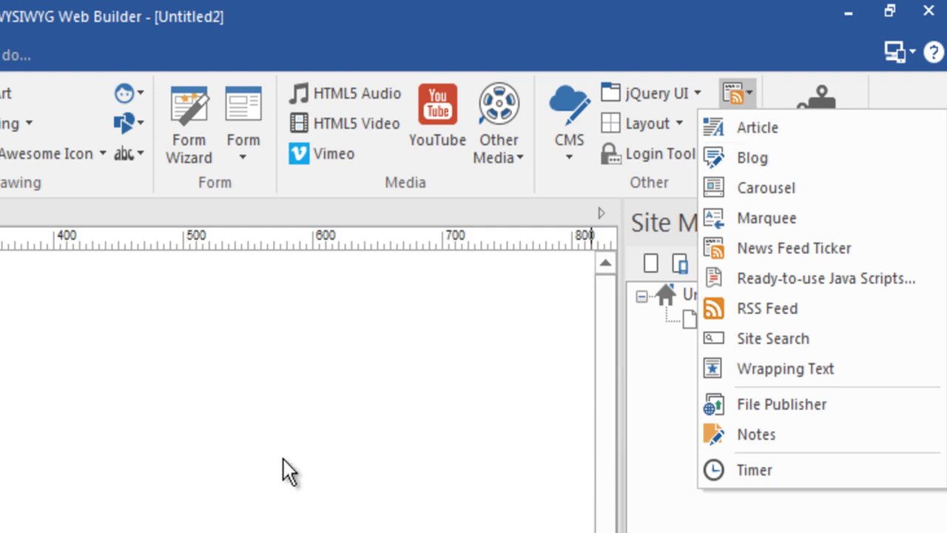
pyautogui.click(288, 469)
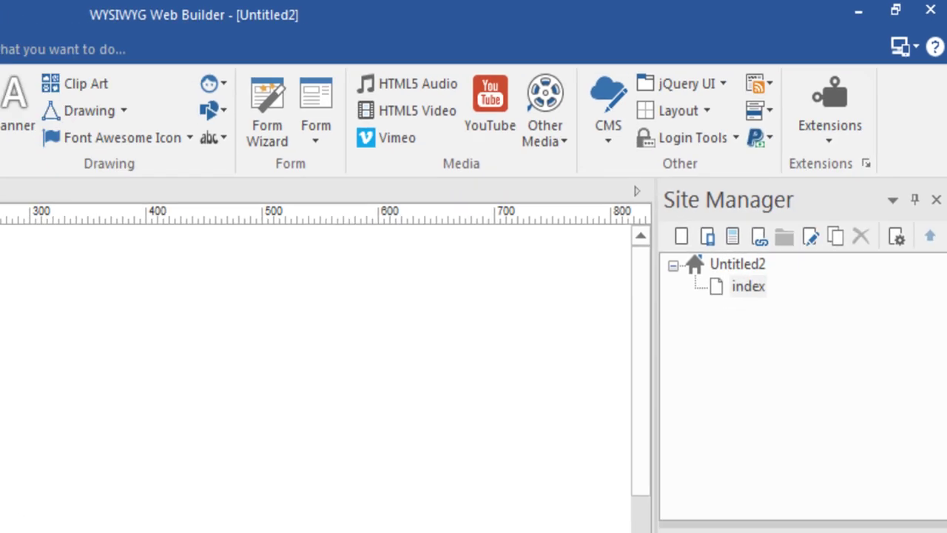
# Collapse the PayPal eCommerce and Login groups in the Toolbox.
pyautogui.click(10, 193)
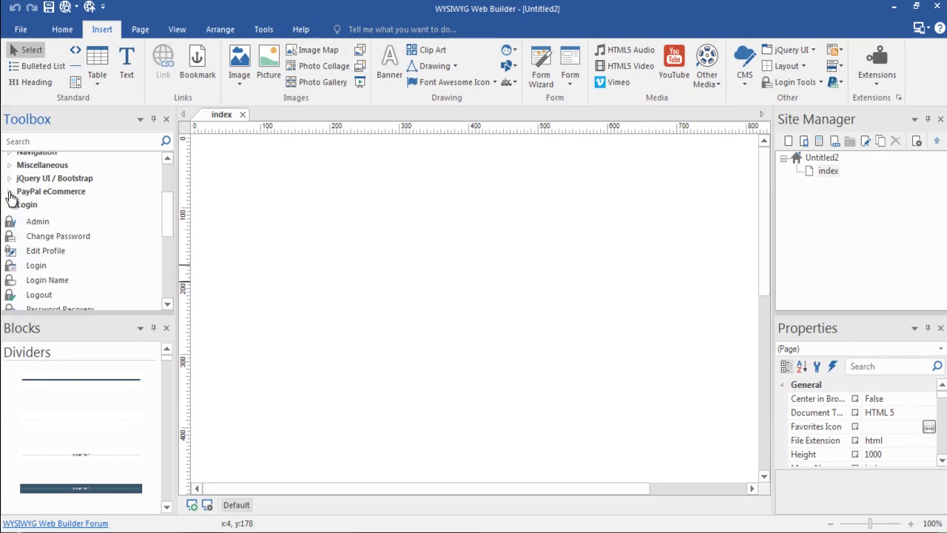
pyautogui.click(10, 206)
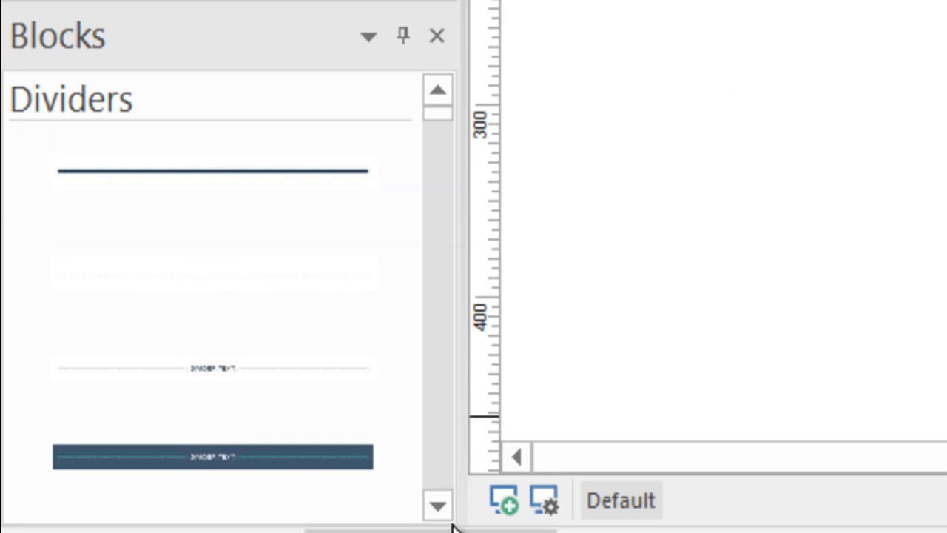
# Add the four-column platform block with iOS, Android and Windows from the Features blocks to the index page.
pyautogui.scroll(-5, 438, 505)
pyautogui.scroll(-7, 448, 505)
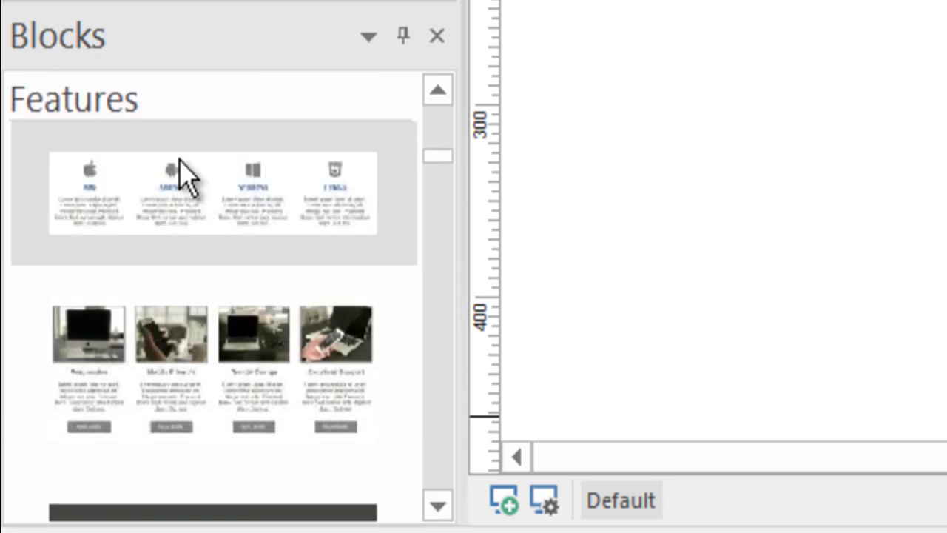
pyautogui.moveTo(205, 222); pyautogui.dragTo(344, 187)
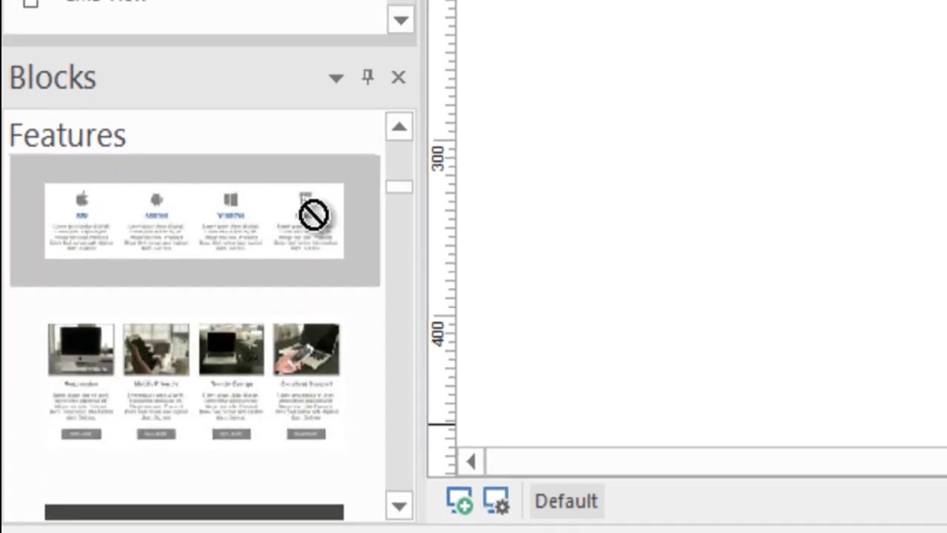
pyautogui.moveTo(313, 214); pyautogui.dragTo(376, 269)
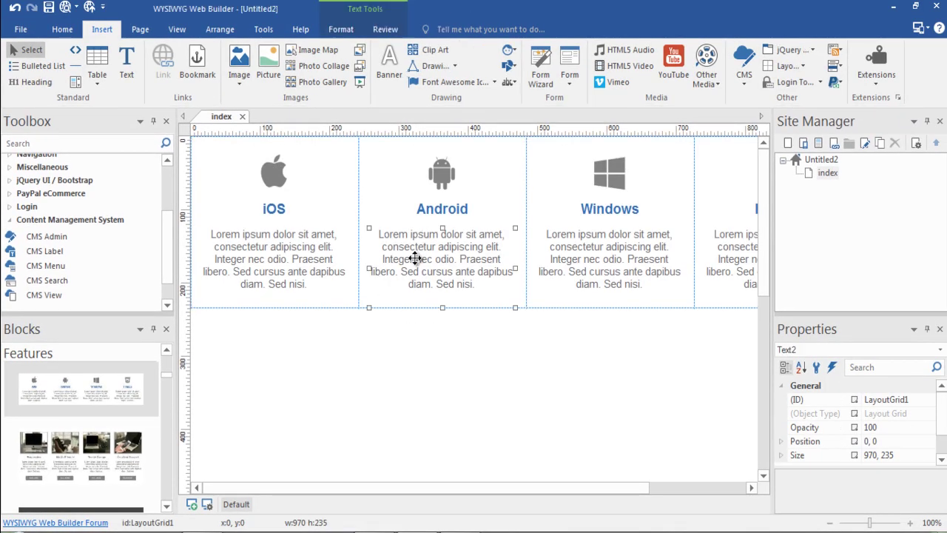
# Change the Android column's heading text to "gfg" and select that column's paragraph and icon.
pyautogui.click(433, 230)
pyautogui.click(443, 207)
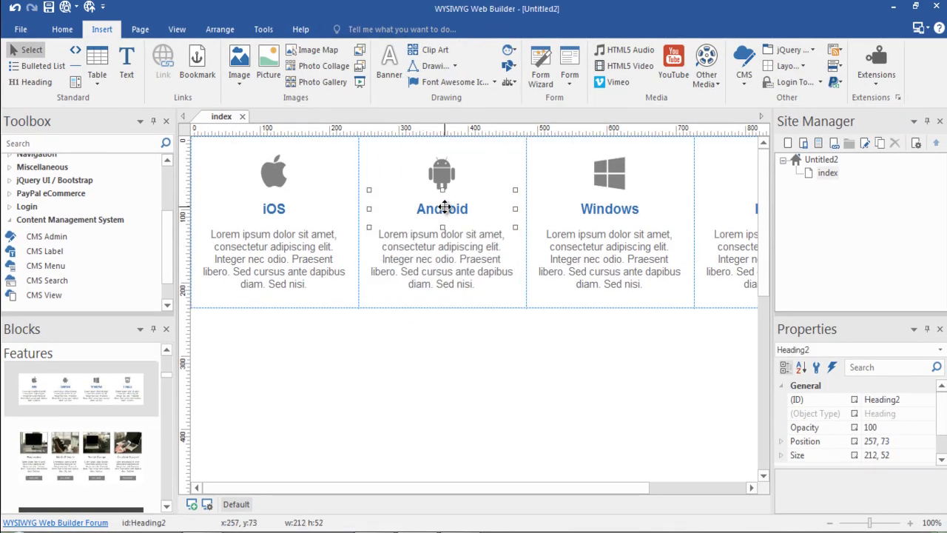
pyautogui.doubleClick(444, 208)
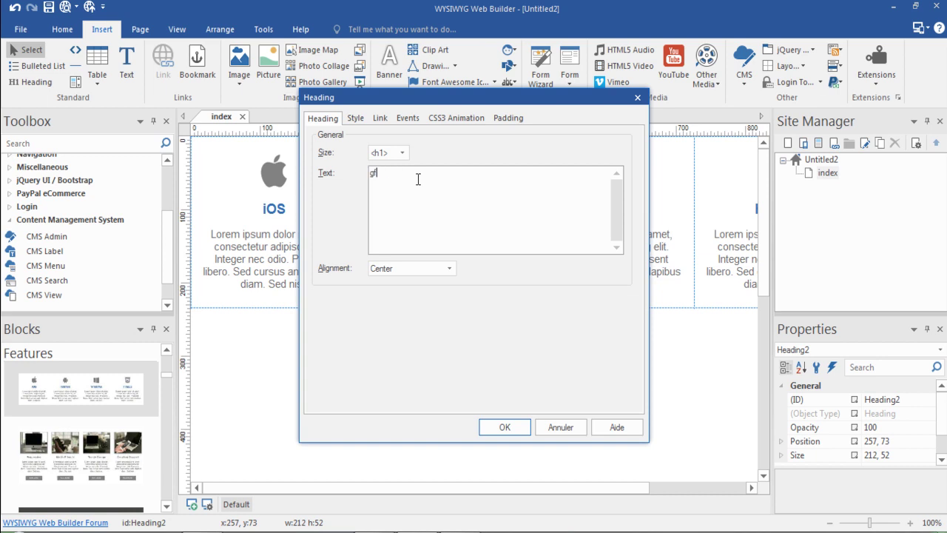
pyautogui.click(504, 427)
pyautogui.click(440, 248)
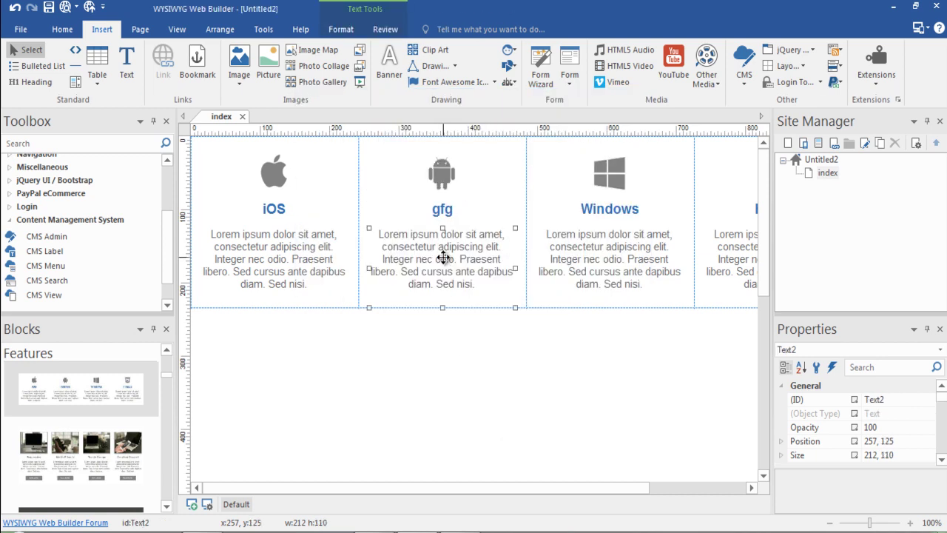
pyautogui.click(272, 166)
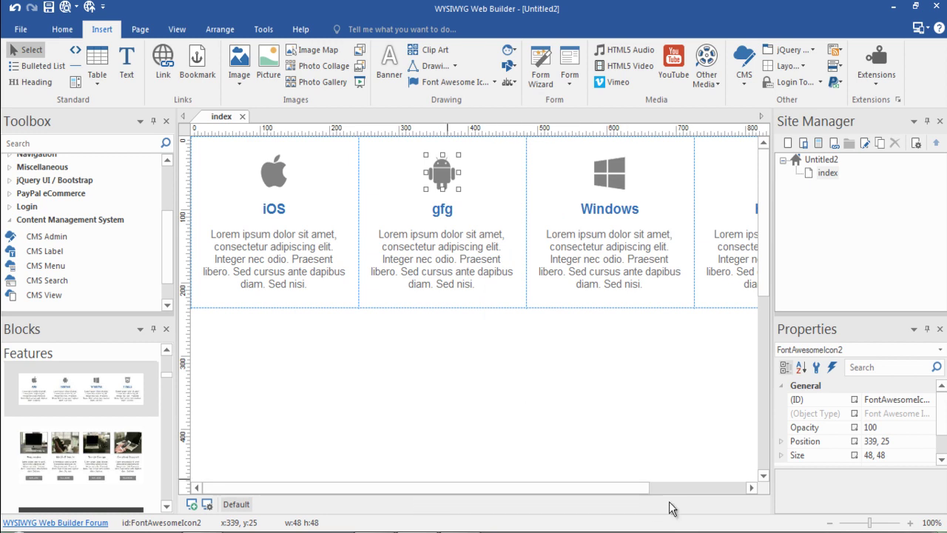
# Add the four-column photo block from Features below the first block and select its images and Responsive heading.
pyautogui.moveTo(626, 493)
pyautogui.mouseDown()
pyautogui.moveTo(691, 493)
pyautogui.moveTo(607, 492)
pyautogui.mouseUp()
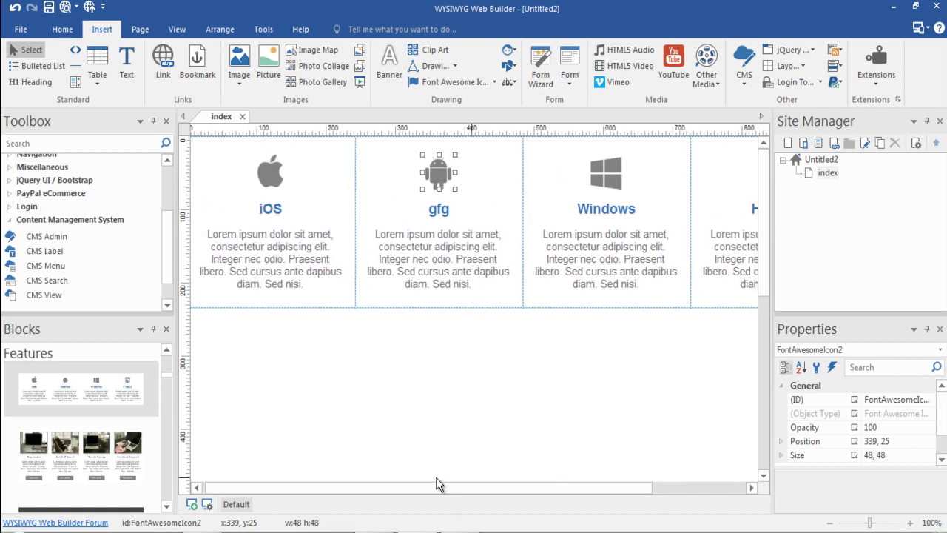
pyautogui.moveTo(122, 468); pyautogui.dragTo(347, 411)
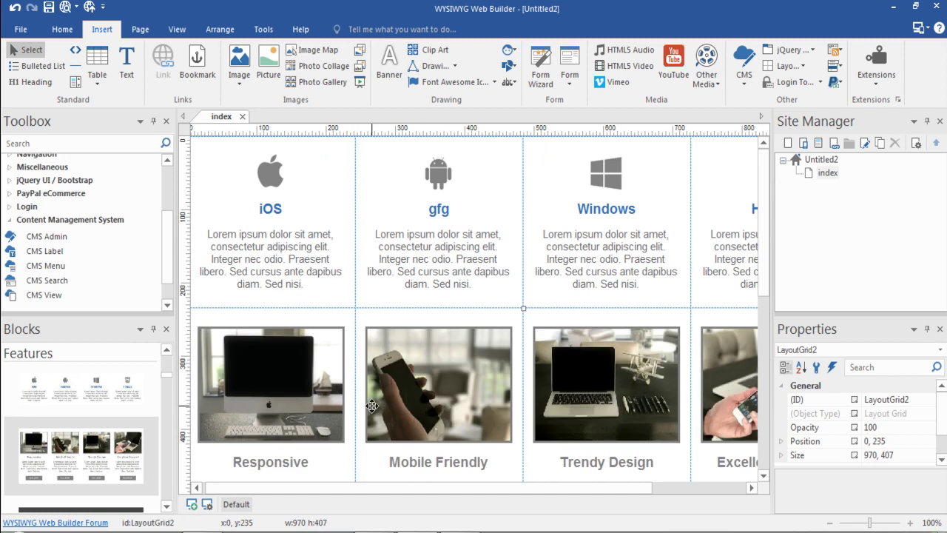
pyautogui.click(273, 381)
pyautogui.click(415, 377)
pyautogui.click(565, 373)
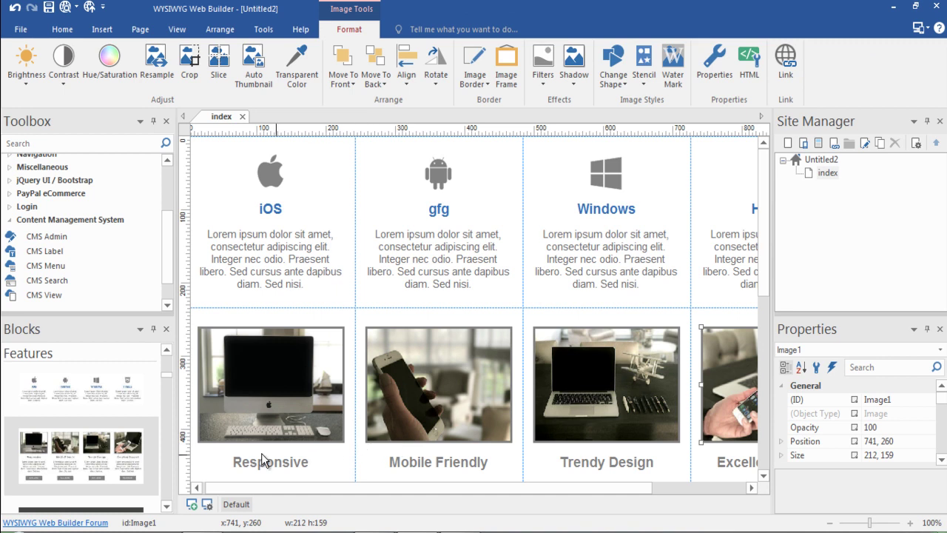
pyautogui.click(292, 414)
pyautogui.click(288, 471)
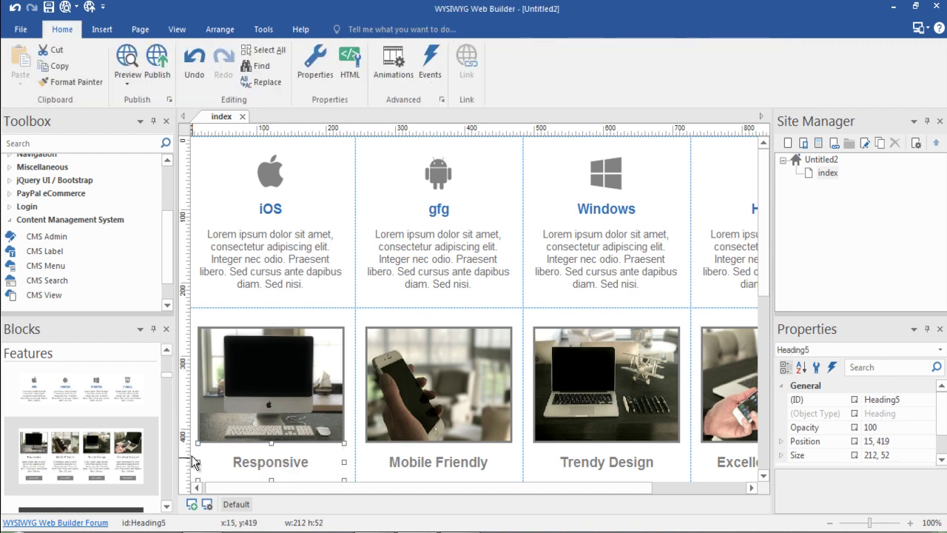
# Look through the remaining ready-made blocks, from Features through footers, contact forms and Headers to Miscellaneous.
pyautogui.click(166, 506)
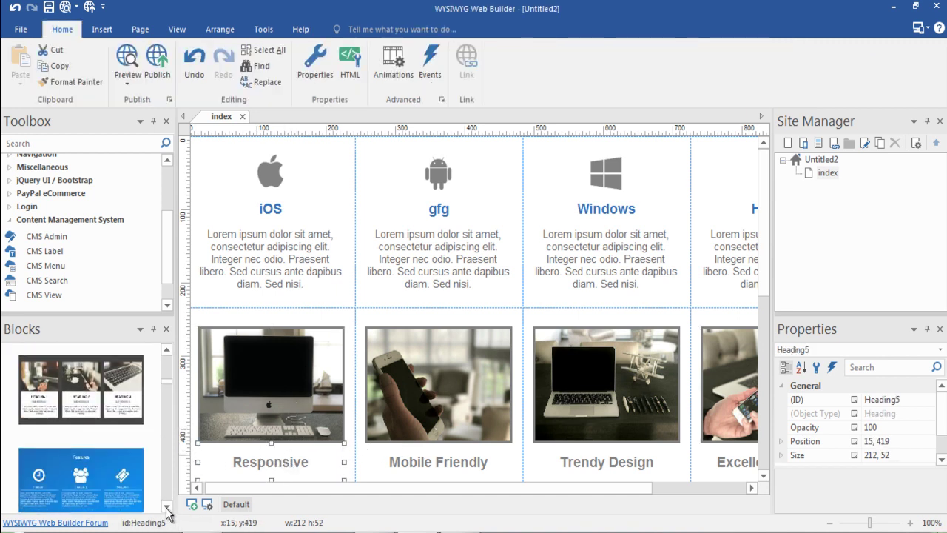
pyautogui.click(166, 507)
pyautogui.click(166, 506)
pyautogui.click(166, 507)
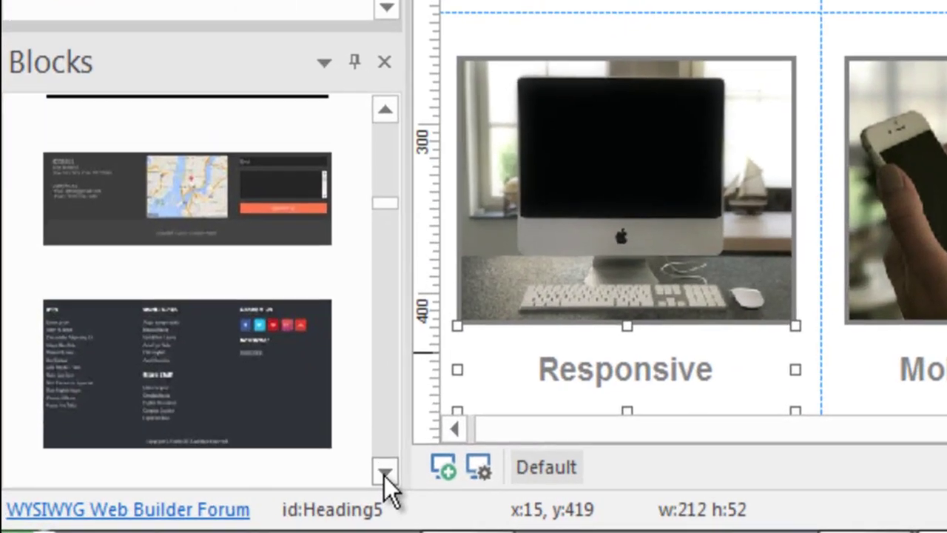
pyautogui.click(167, 507)
pyautogui.click(385, 472)
pyautogui.click(385, 472)
pyautogui.click(385, 472)
pyautogui.click(384, 472)
pyautogui.click(385, 472)
pyautogui.click(385, 472)
pyautogui.click(385, 472)
pyautogui.click(385, 472)
pyautogui.click(384, 472)
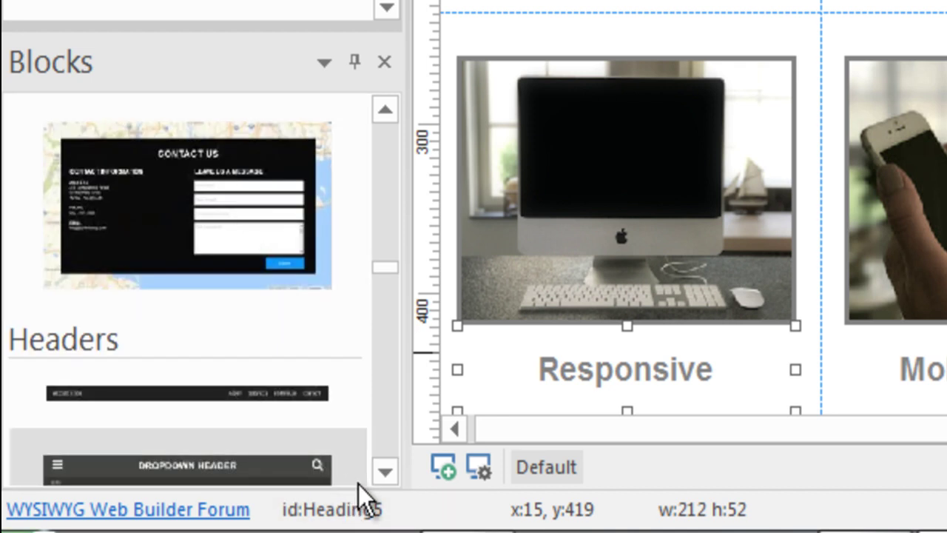
pyautogui.click(385, 466)
pyautogui.click(386, 466)
pyautogui.click(385, 466)
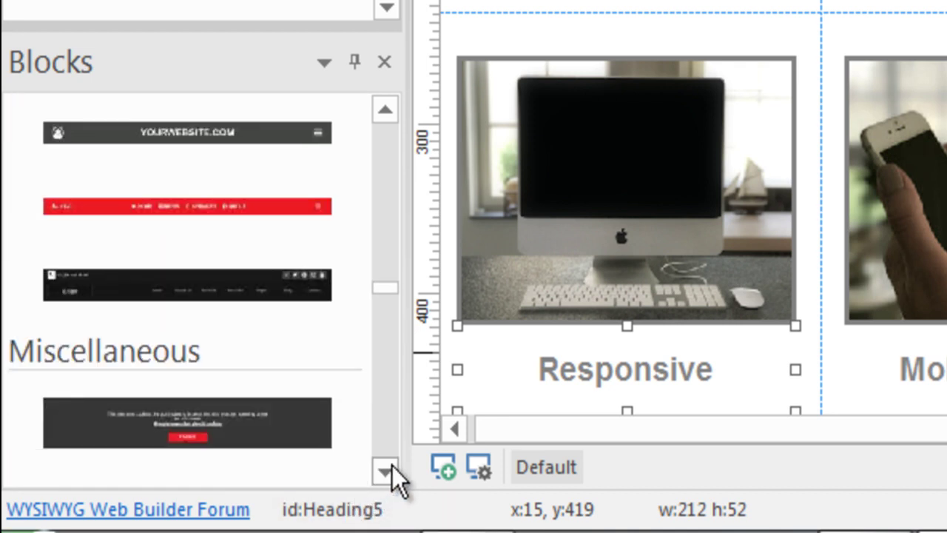
pyautogui.click(385, 466)
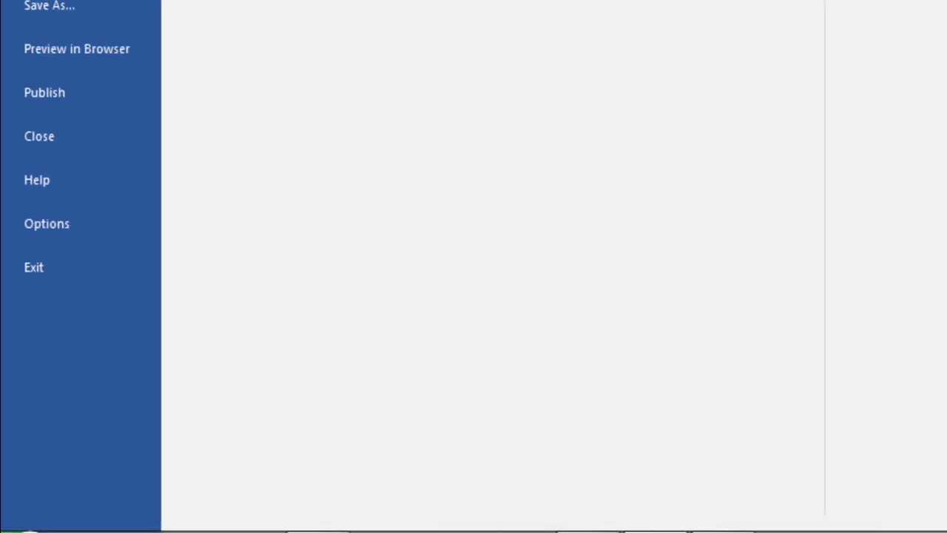
# Create a new web site and discard the changes to Untitled2.
pyautogui.click(30, 59)
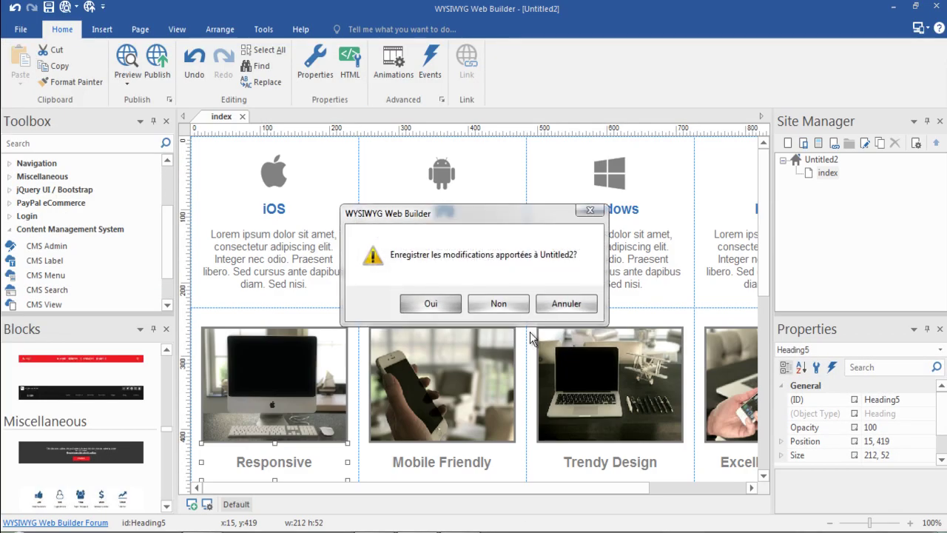
pyautogui.click(474, 305)
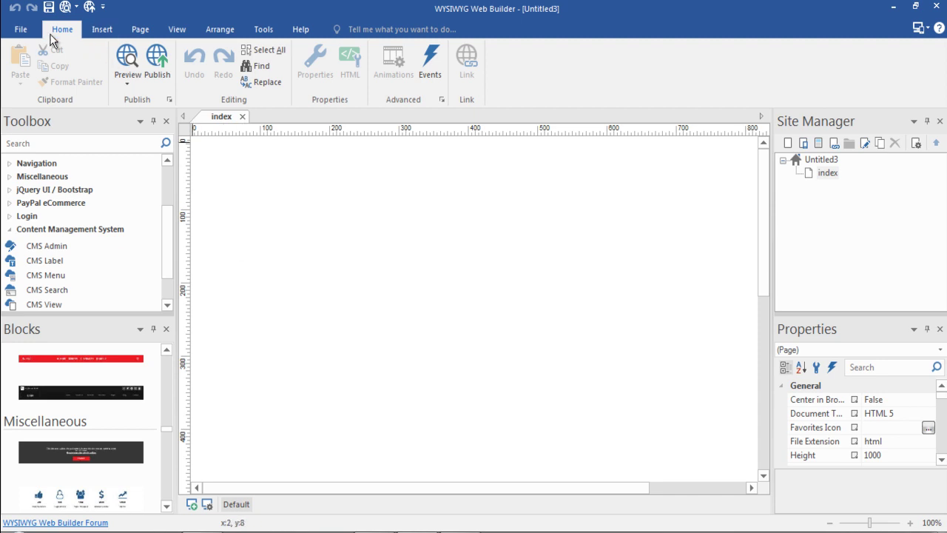
# Try to create a web site from WWB Template 02 in the Default template category, then cancel saving it.
pyautogui.click(23, 35)
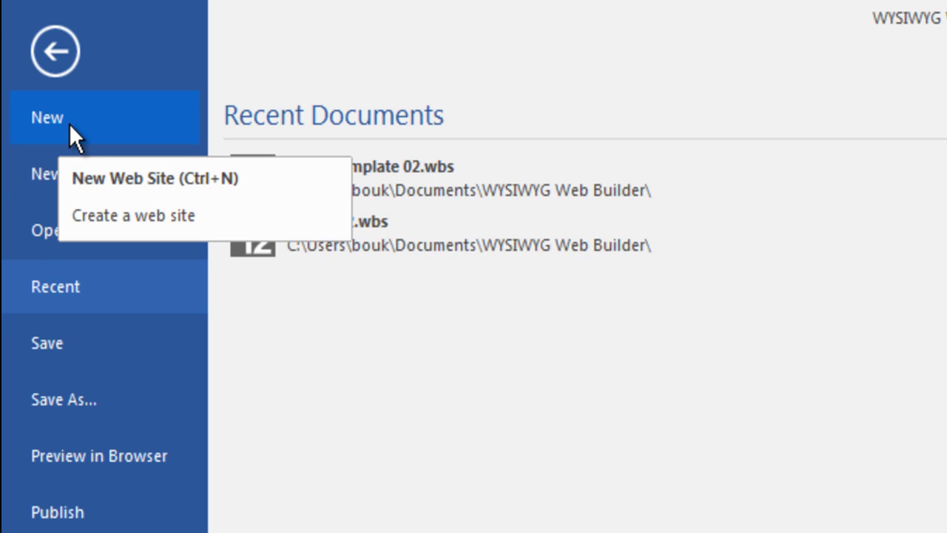
pyautogui.click(120, 182)
pyautogui.click(547, 222)
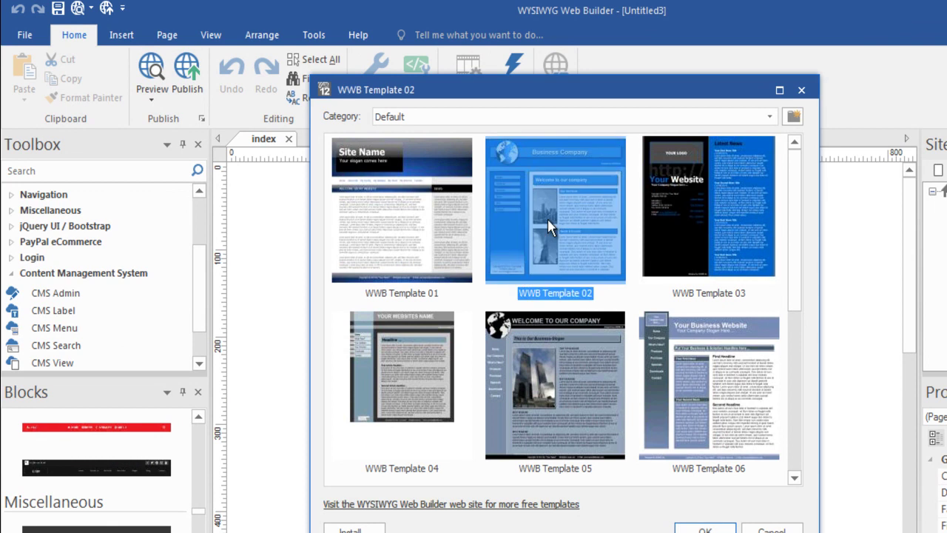
pyautogui.click(727, 215)
pyautogui.doubleClick(520, 229)
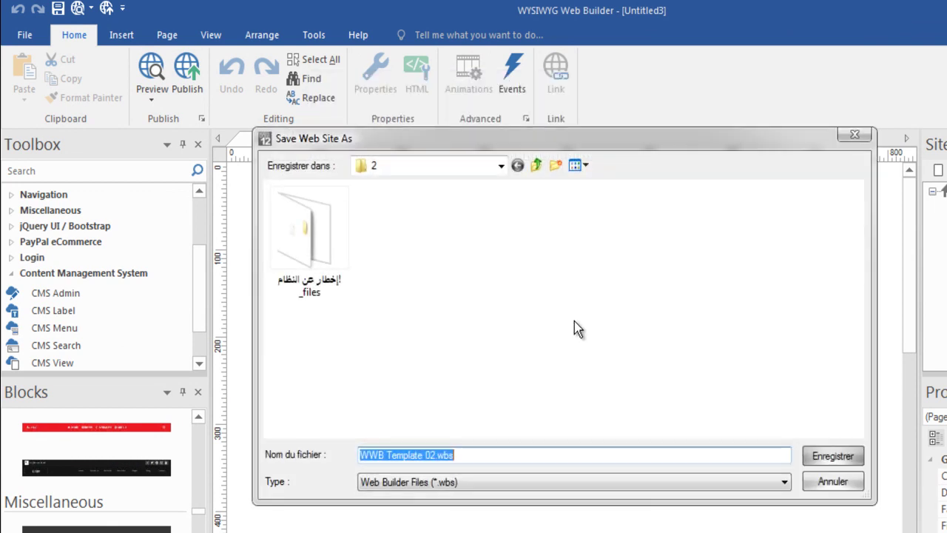
pyautogui.click(827, 483)
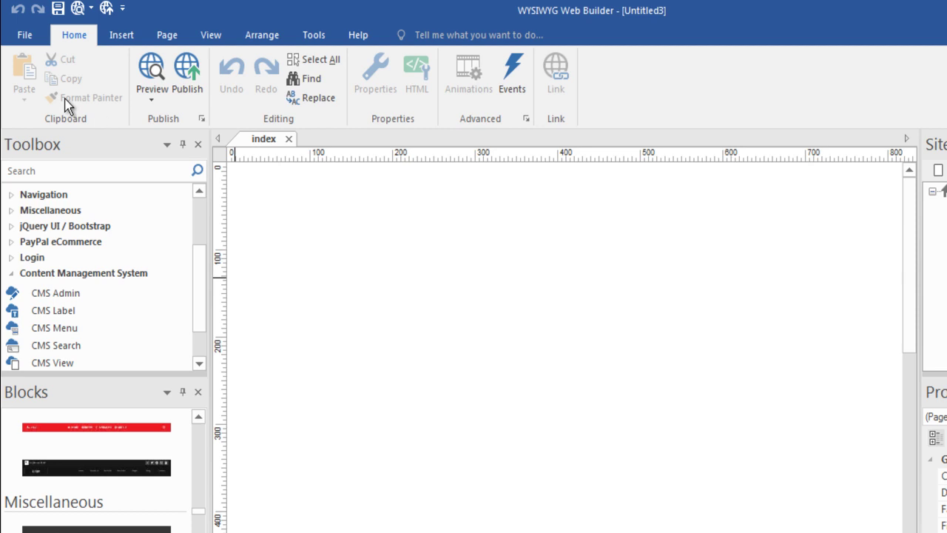
# Examine the recent documents, the Save As command and the browser preview options for the site.
pyautogui.click(18, 35)
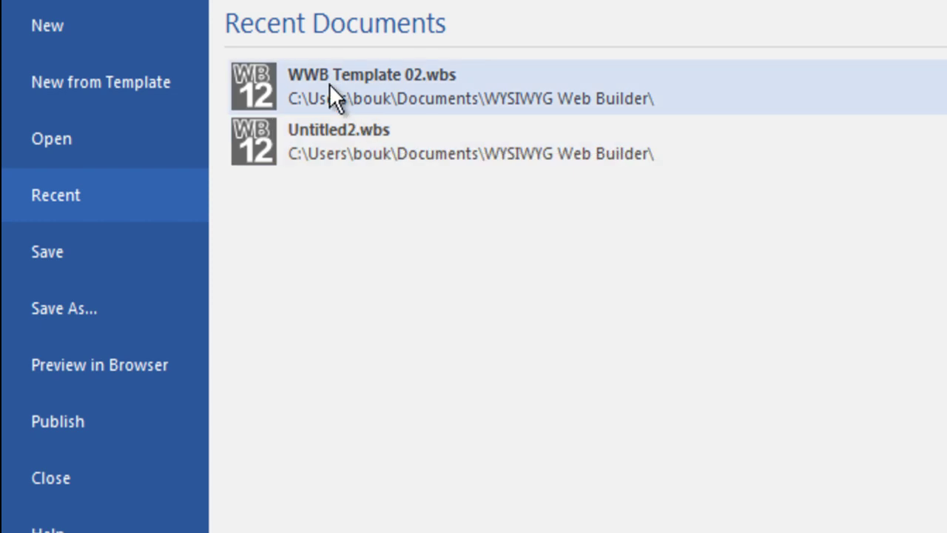
pyautogui.click(74, 292)
pyautogui.click(820, 427)
pyautogui.click(17, 2)
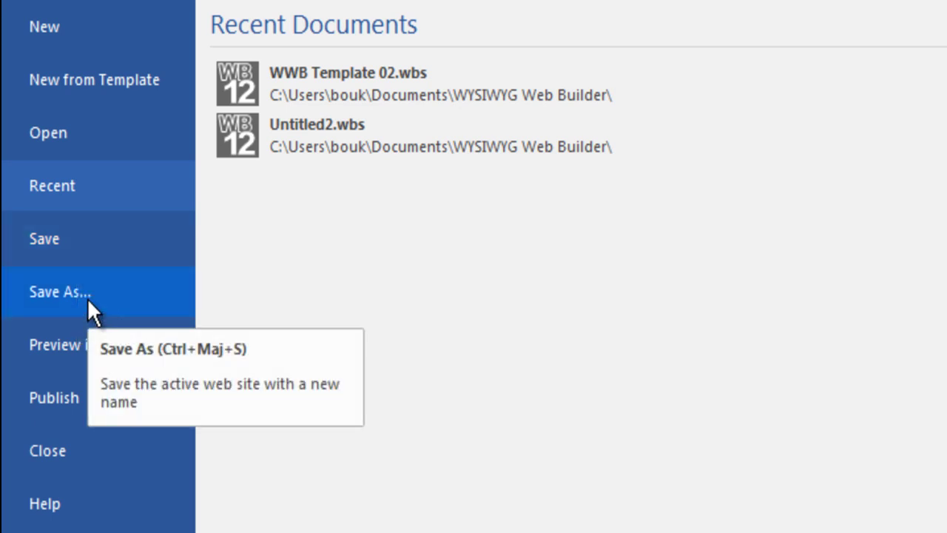
pyautogui.click(57, 358)
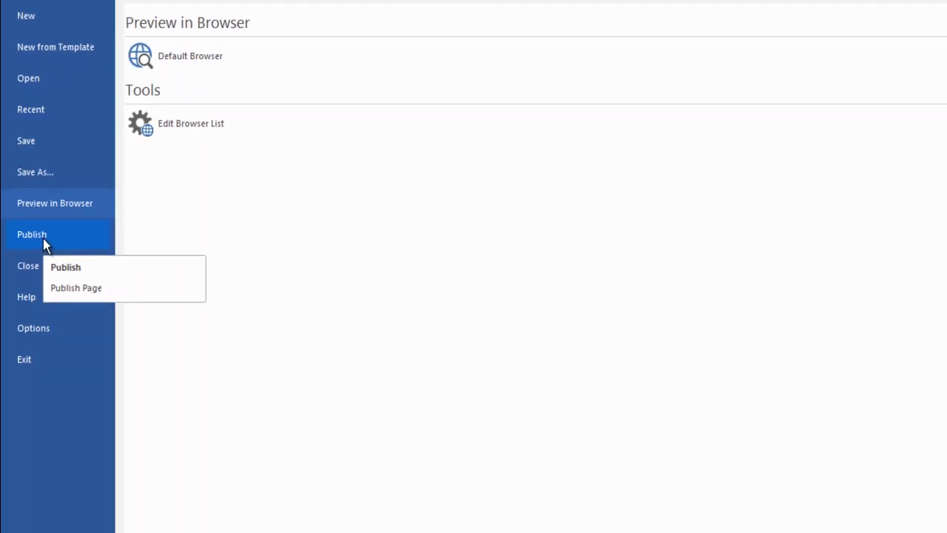
# Publish the entire web site with all files to My Computer and close the publishing log.
pyautogui.click(43, 238)
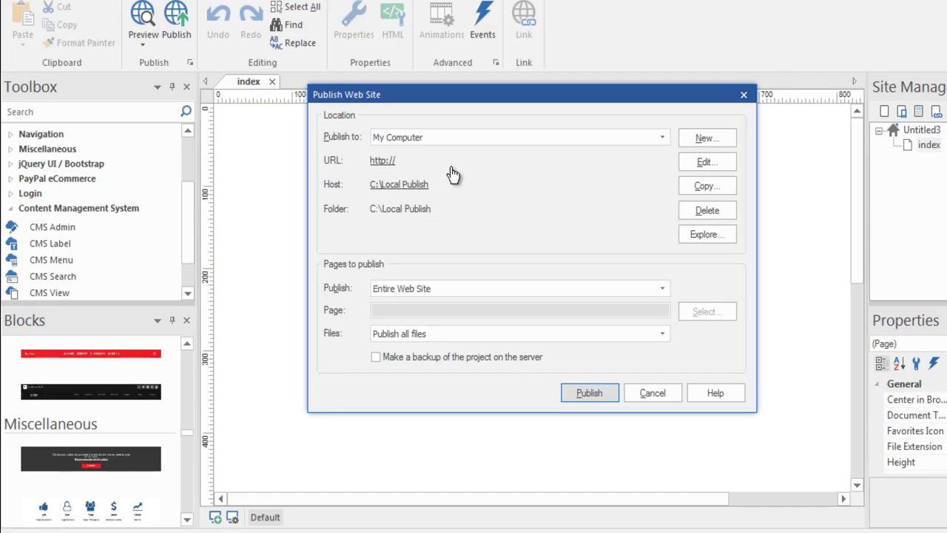
pyautogui.click(586, 139)
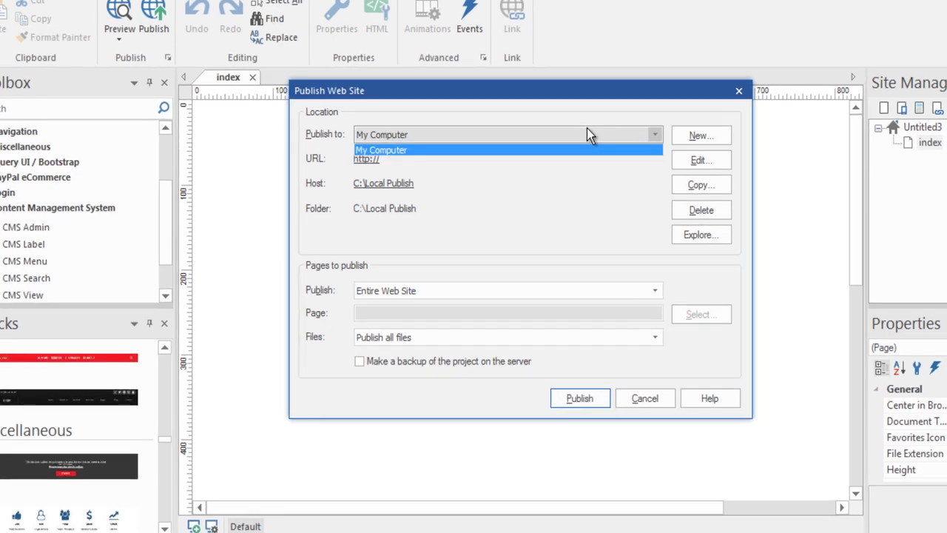
pyautogui.click(550, 153)
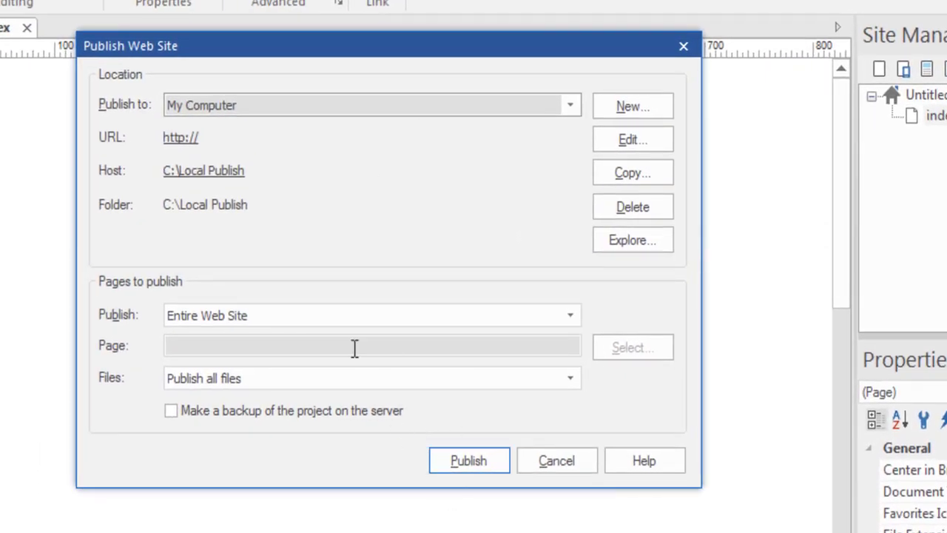
pyautogui.click(446, 459)
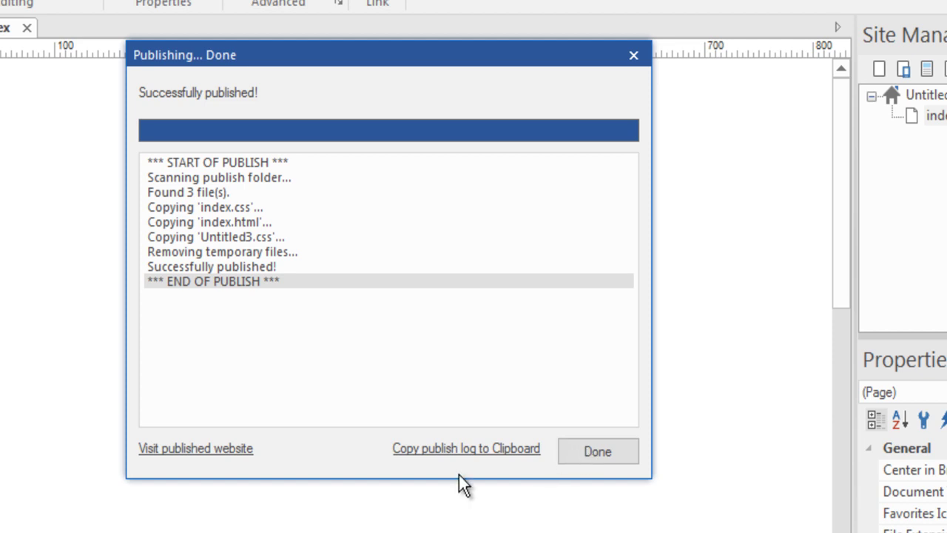
pyautogui.click(588, 447)
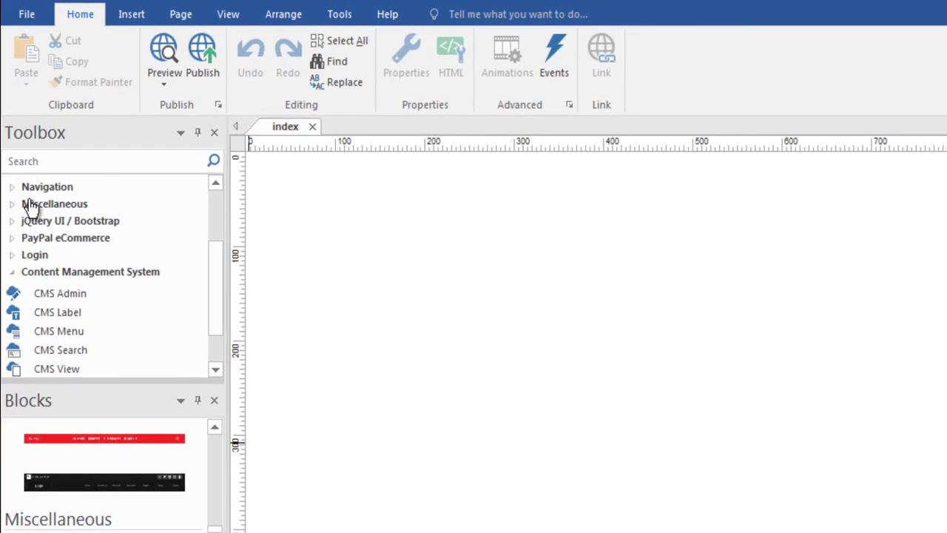
# Open the program options and examine the General, HTML, and Files & Folders settings.
pyautogui.click(25, 14)
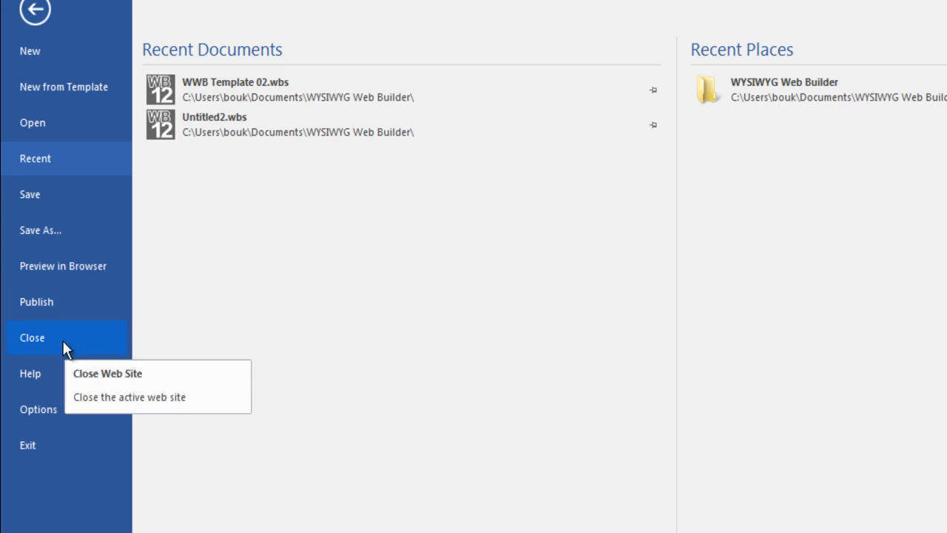
pyautogui.click(52, 409)
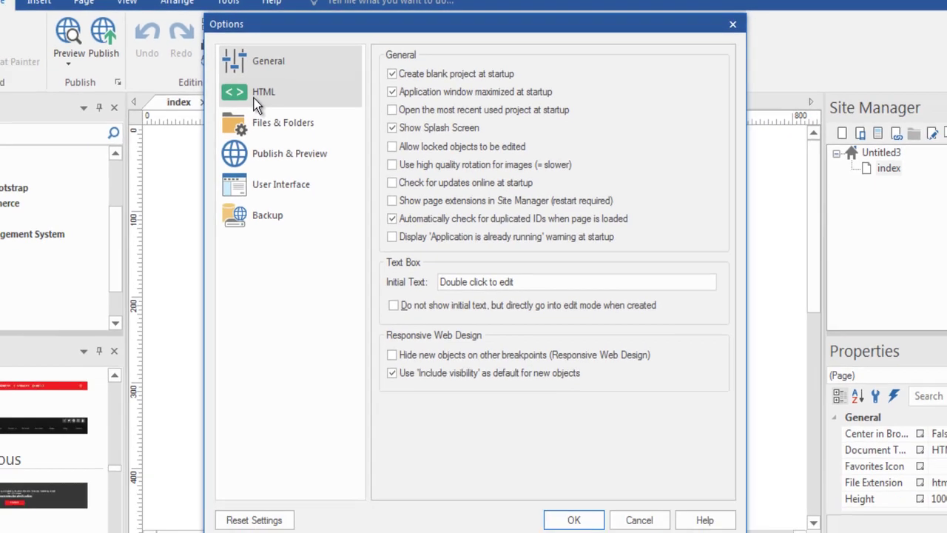
pyautogui.click(233, 108)
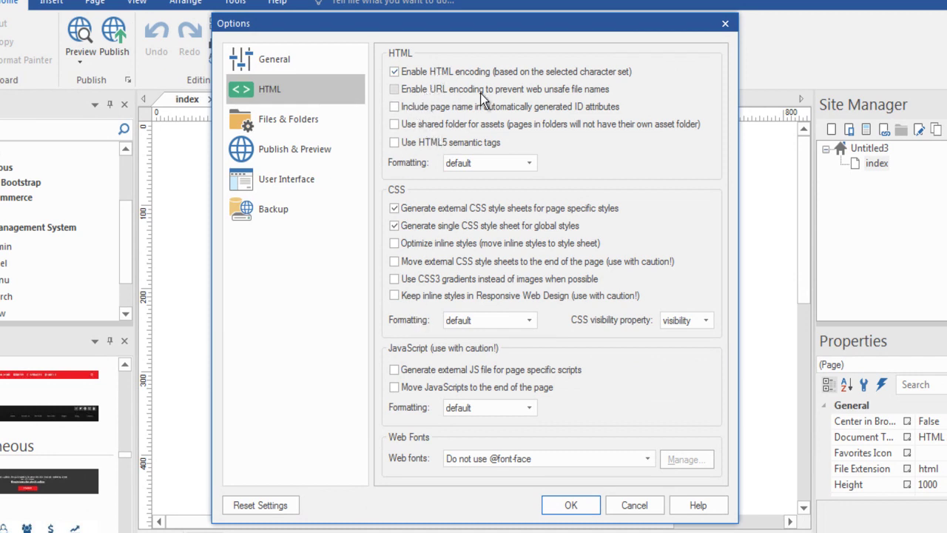
pyautogui.click(296, 128)
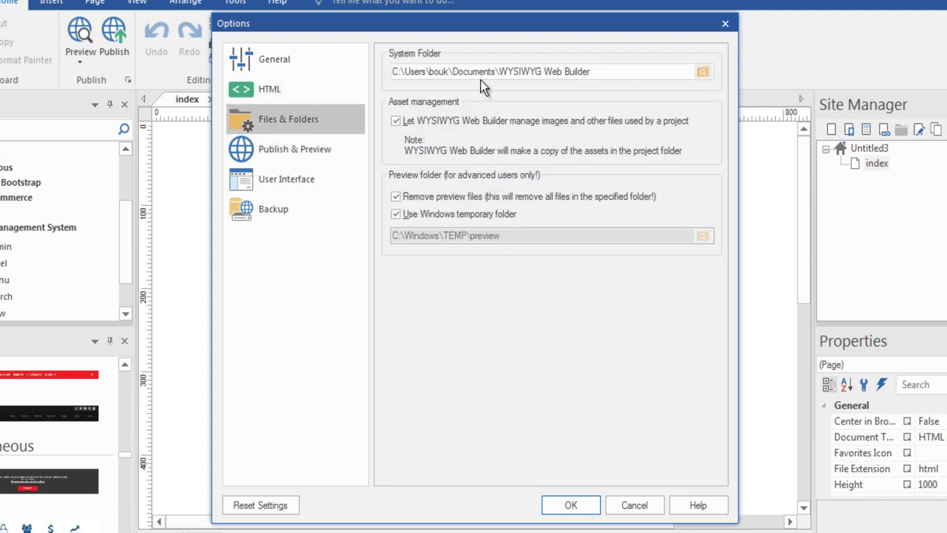
pyautogui.click(588, 74)
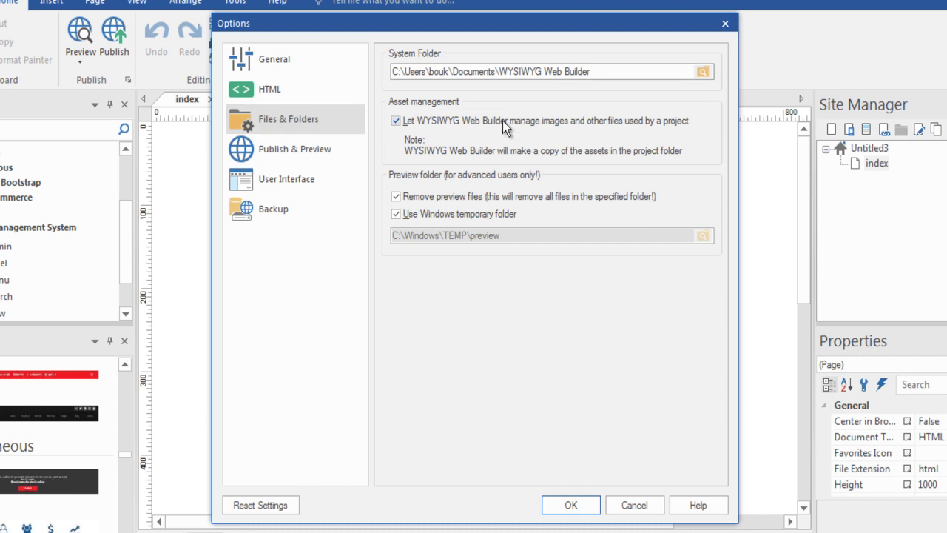
# Examine the FTP engine choices and the form for adding a file extension's target folder in the Publish & Preview options.
pyautogui.click(244, 151)
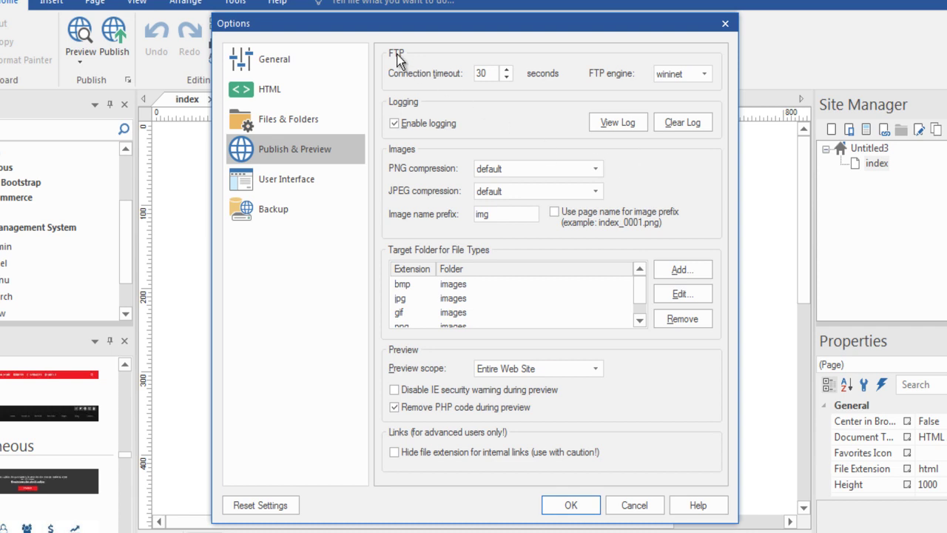
pyautogui.click(695, 75)
pyautogui.click(619, 79)
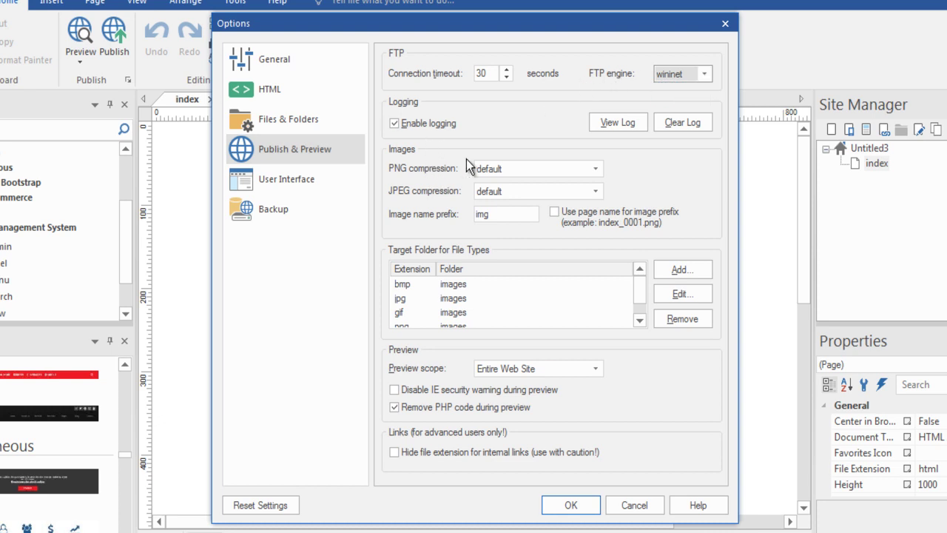
pyautogui.click(679, 270)
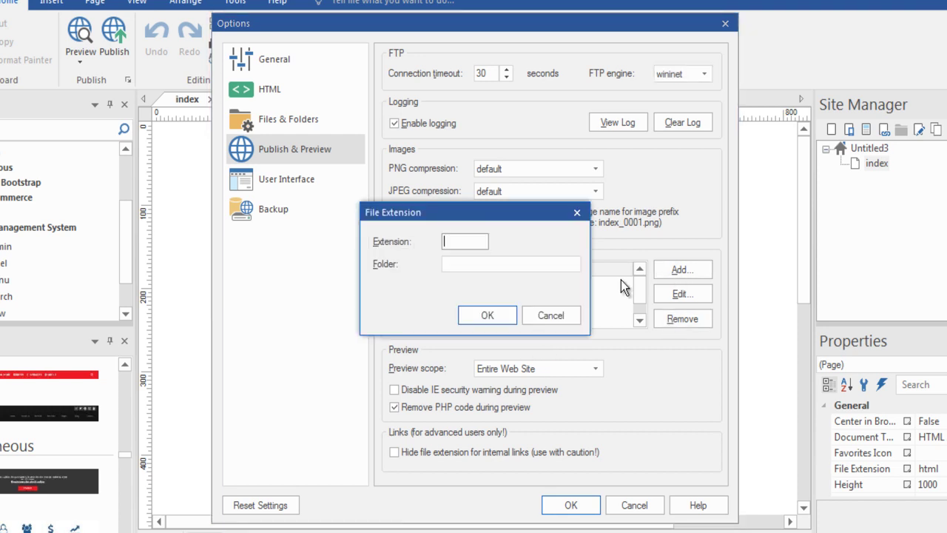
pyautogui.click(540, 317)
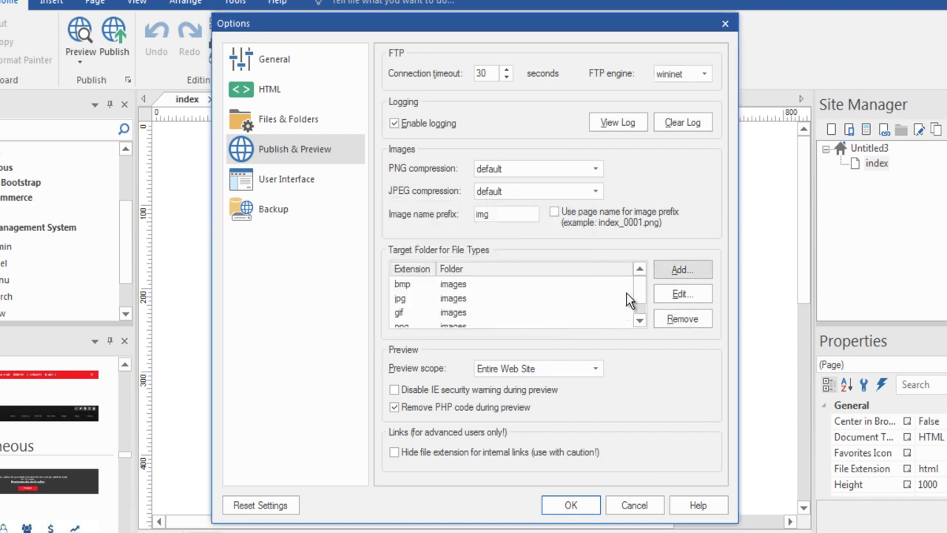
# Examine the target folders for the listed file types and the available PNG compression levels.
pyautogui.scroll(-1, 634, 296)
pyautogui.scroll(1, 634, 295)
pyautogui.click(422, 298)
pyautogui.click(428, 285)
pyautogui.click(567, 167)
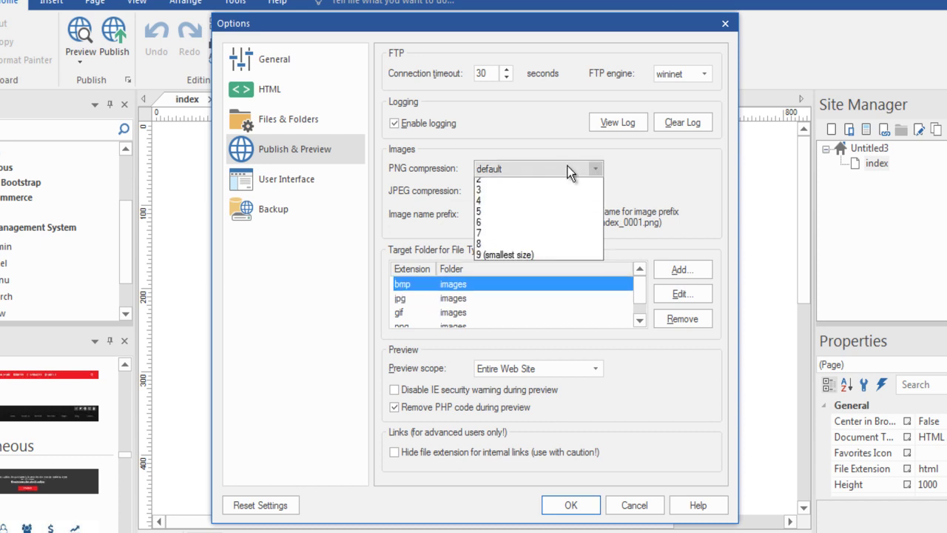
pyautogui.press('Down')
pyautogui.press('Down')
pyautogui.press('Down')
pyautogui.press('Down')
pyautogui.press('Down')
pyautogui.press('Down')
pyautogui.click(658, 186)
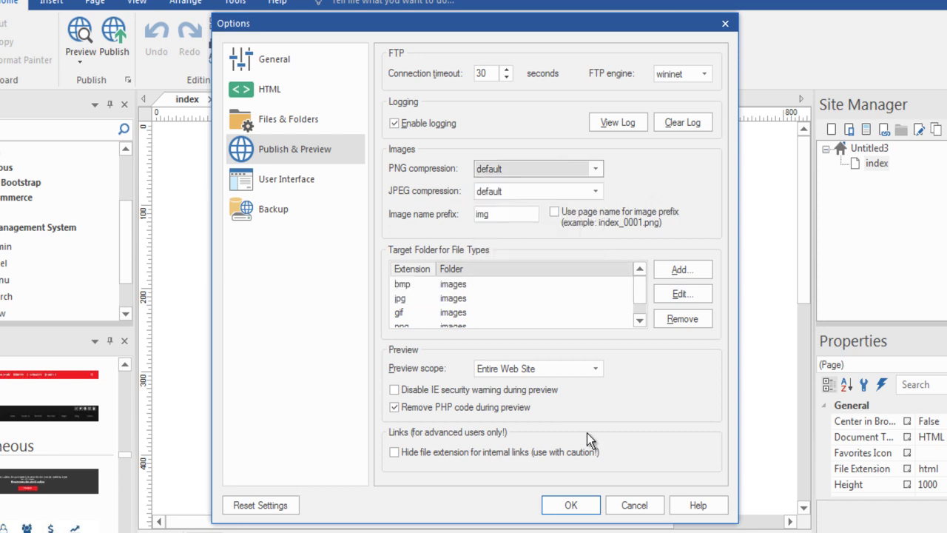
# Examine the language, user interface and docking algorithm choices in the User Interface options.
pyautogui.click(255, 180)
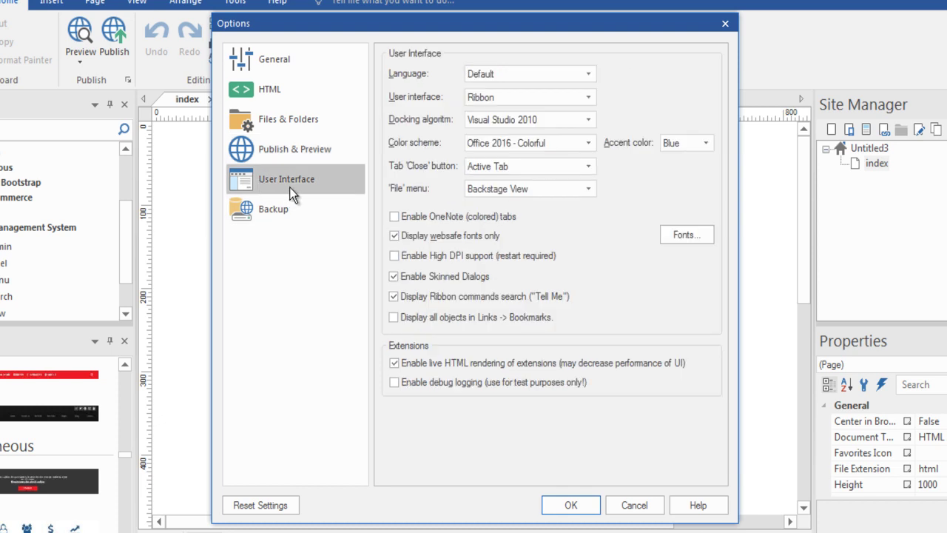
pyautogui.click(585, 75)
pyautogui.click(682, 85)
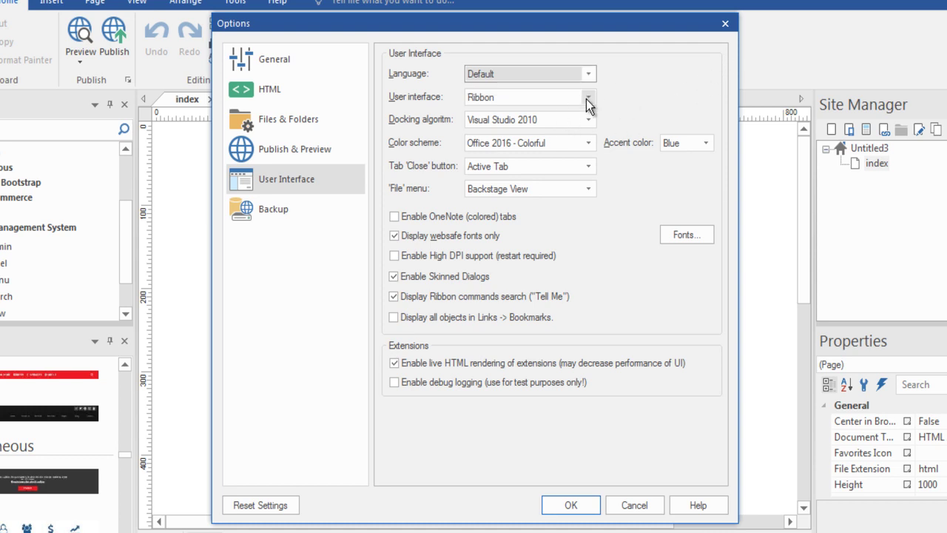
pyautogui.click(588, 100)
pyautogui.click(625, 102)
pyautogui.click(562, 122)
pyautogui.click(663, 86)
# Examine the color scheme, tab Close button and File menu choices, then cancel the options without changes.
pyautogui.click(580, 143)
pyautogui.click(640, 95)
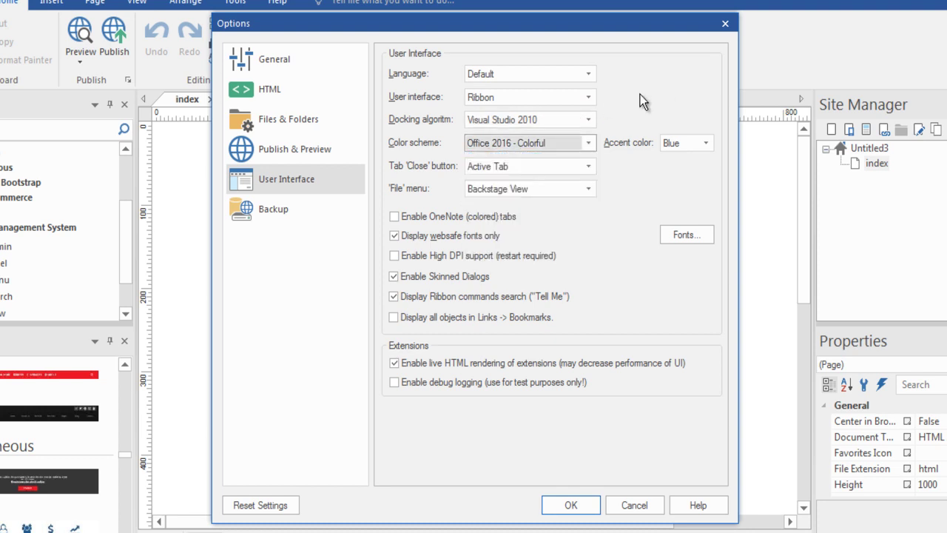
pyautogui.click(579, 144)
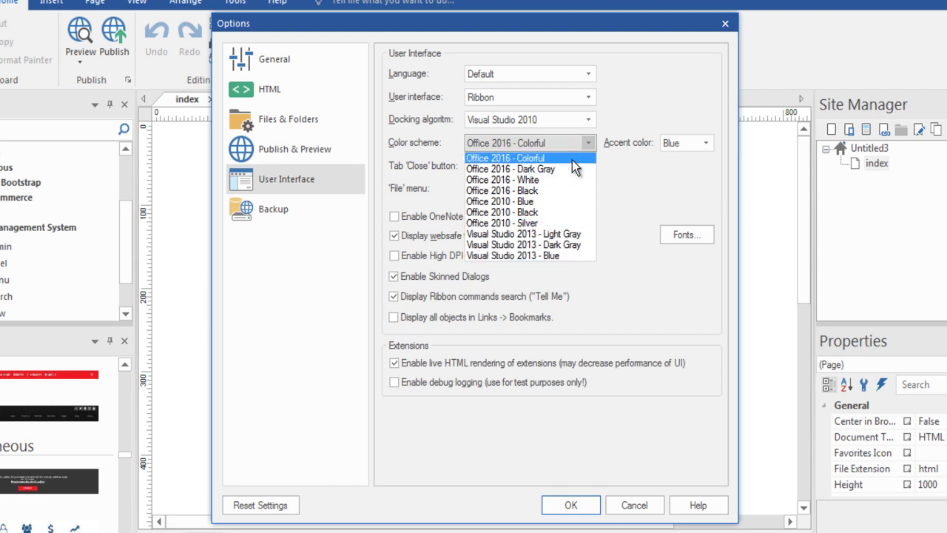
pyautogui.click(631, 182)
pyautogui.click(576, 167)
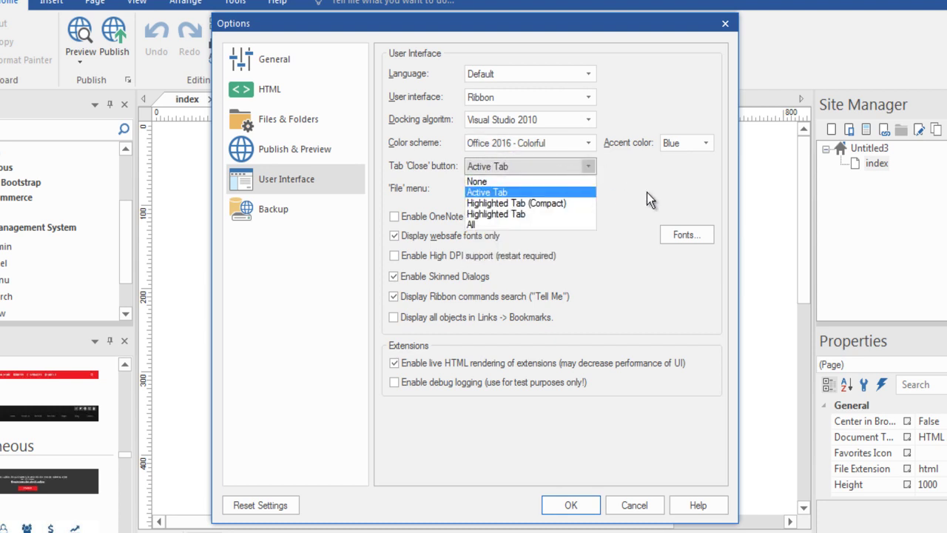
pyautogui.click(646, 193)
pyautogui.click(578, 193)
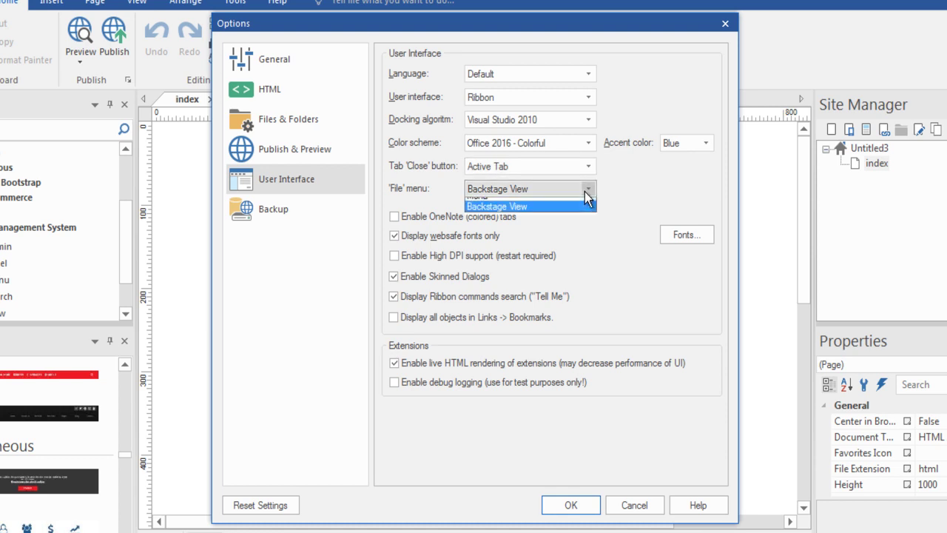
pyautogui.click(620, 195)
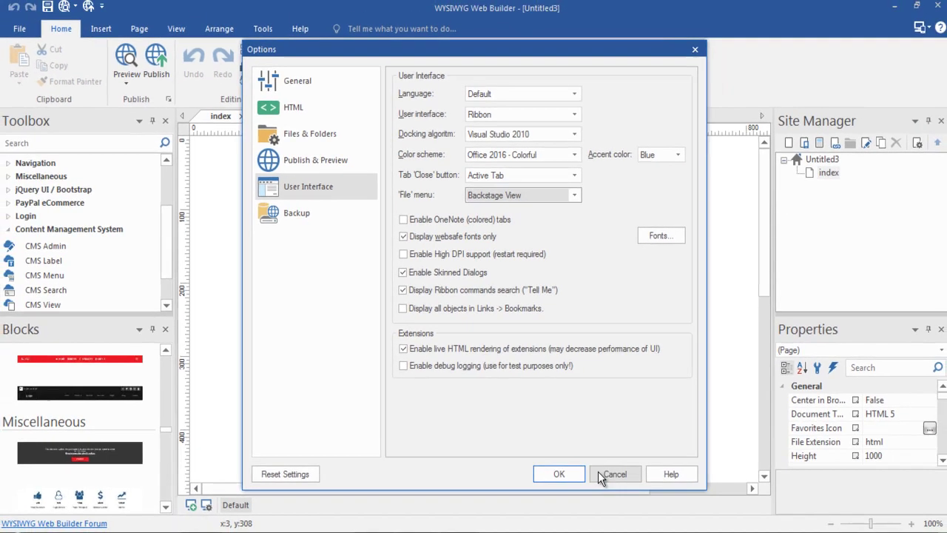
pyautogui.click(624, 504)
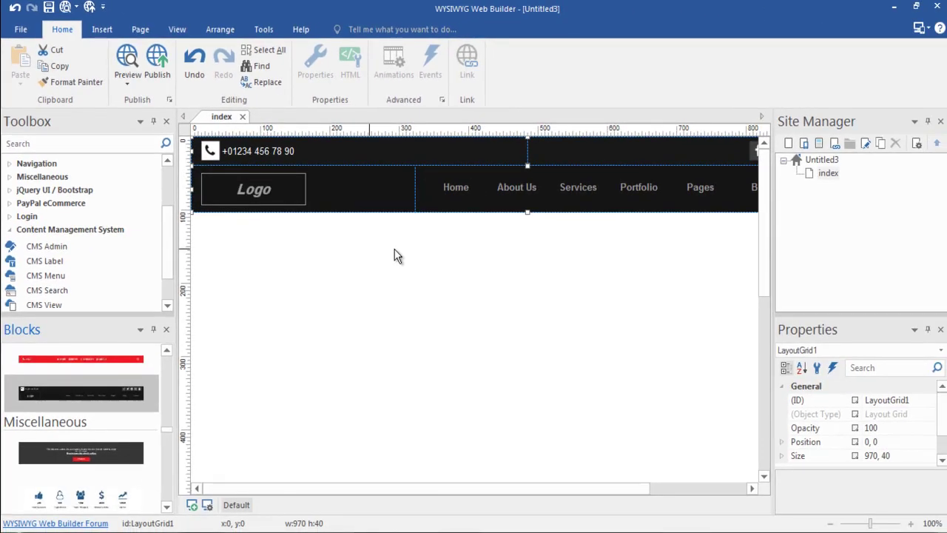
# Preview the index page with the dark header block in the browser, check its menu, and close the preview.
pyautogui.click(660, 429)
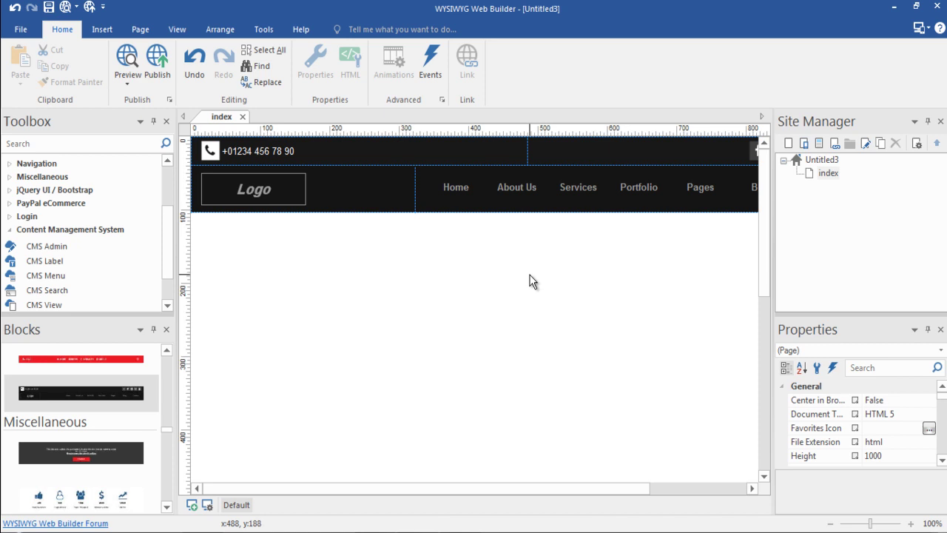
pyautogui.click(125, 63)
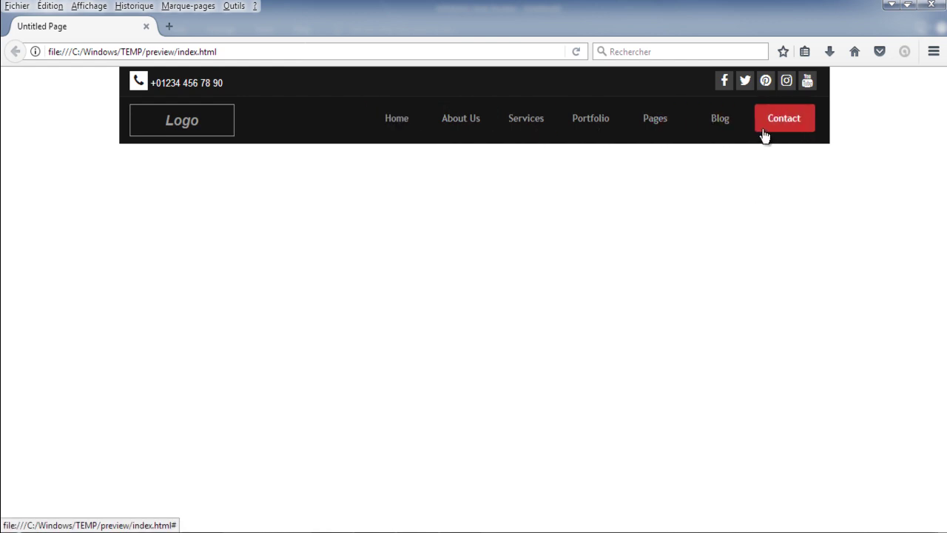
pyautogui.moveTo(657, 132)
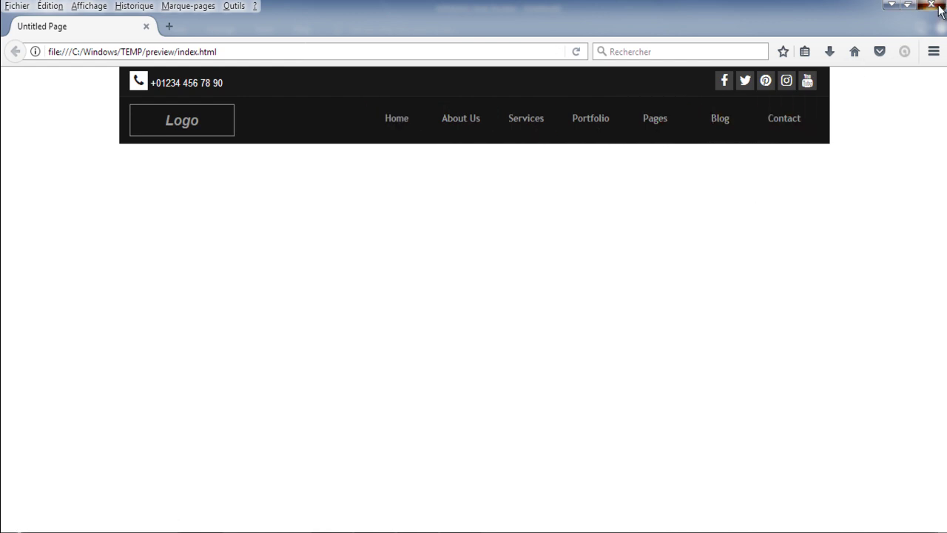
pyautogui.click(931, 6)
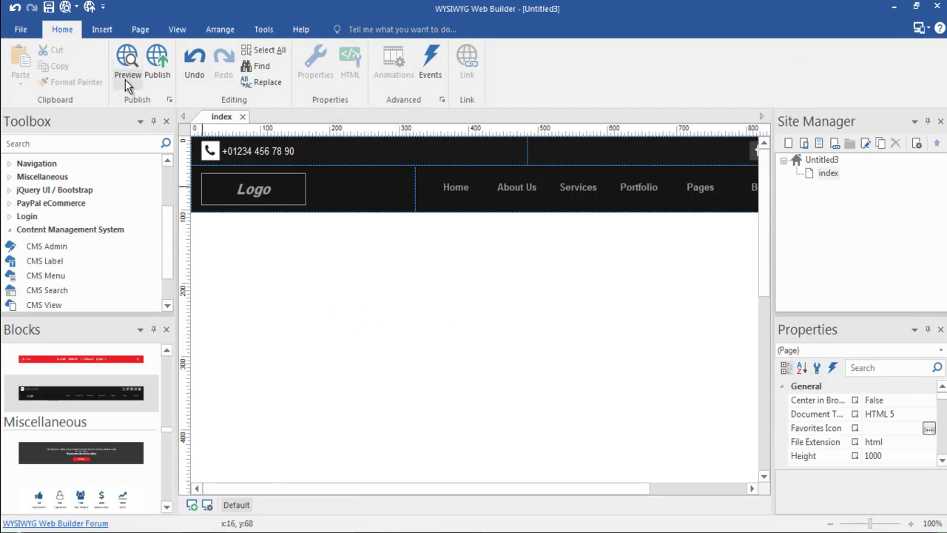
pyautogui.click(192, 70)
pyautogui.click(221, 65)
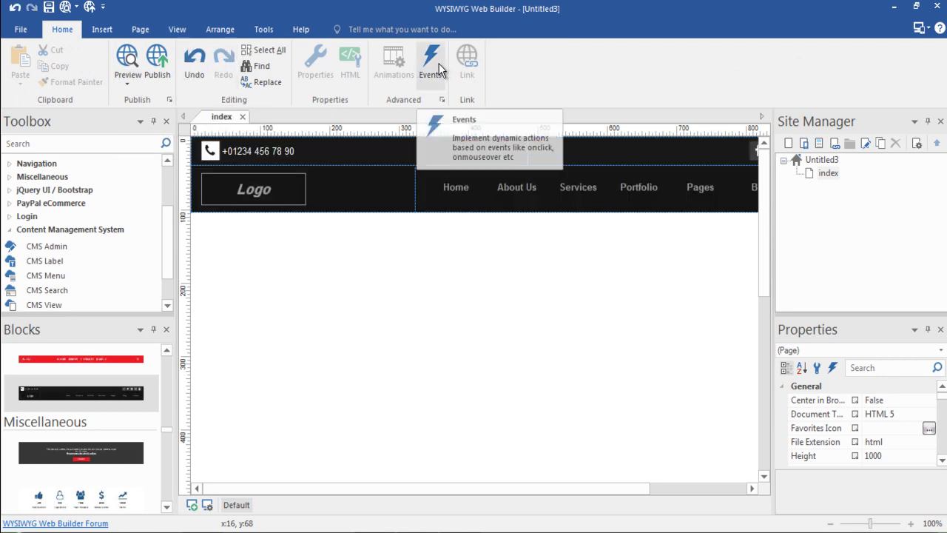
# Draw a text box about 154 px wide below the header's logo and replace its word "click" with filler letters starting fdfgdfgd.
pyautogui.click(102, 28)
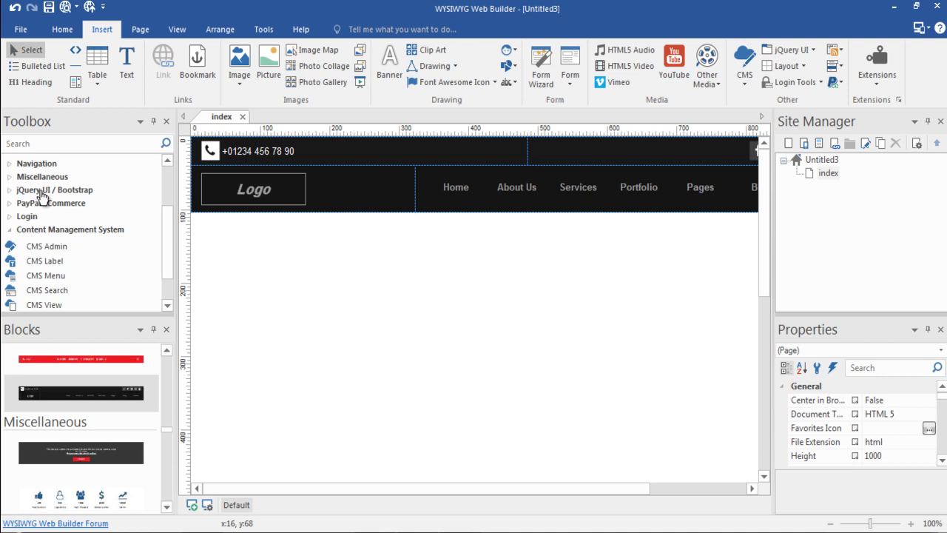
pyautogui.click(127, 66)
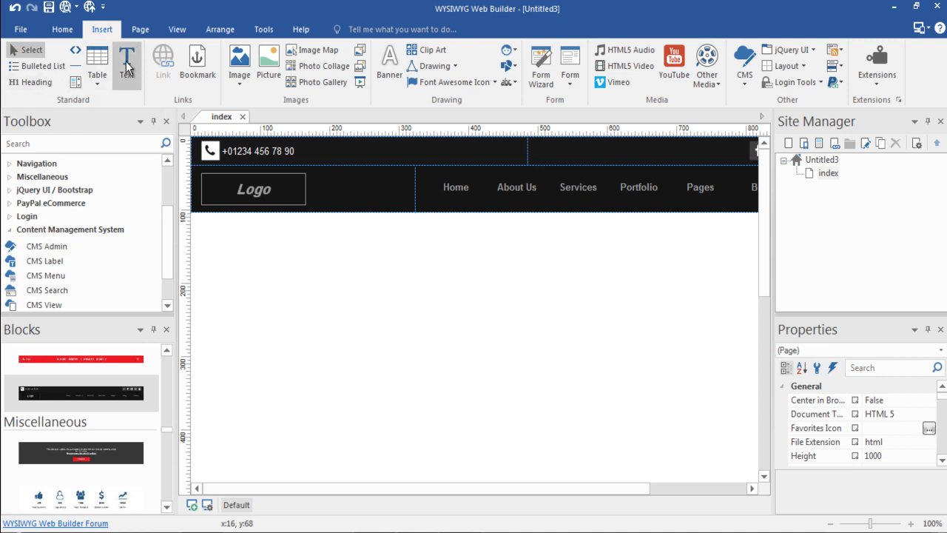
pyautogui.click(241, 235)
pyautogui.click(378, 326)
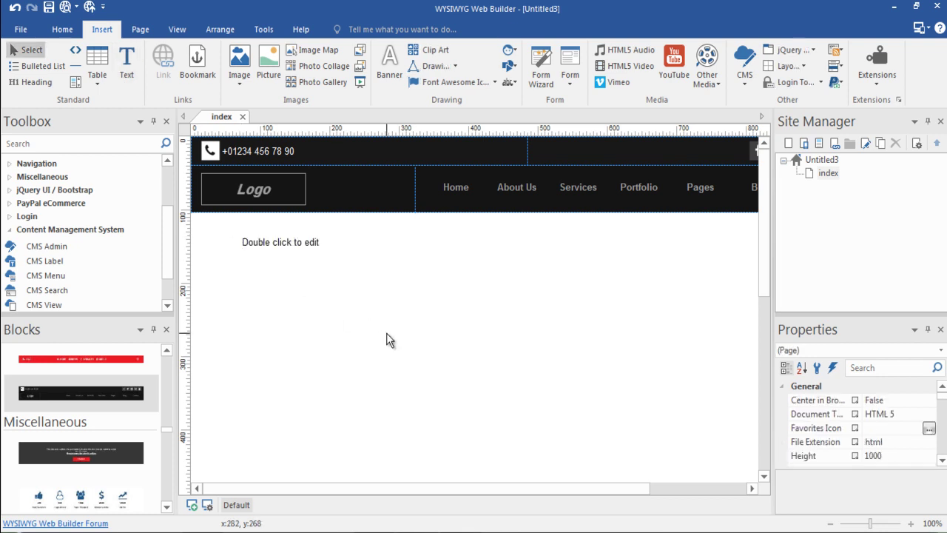
pyautogui.click(285, 243)
pyautogui.write('fdfdfgdfffffffffff')
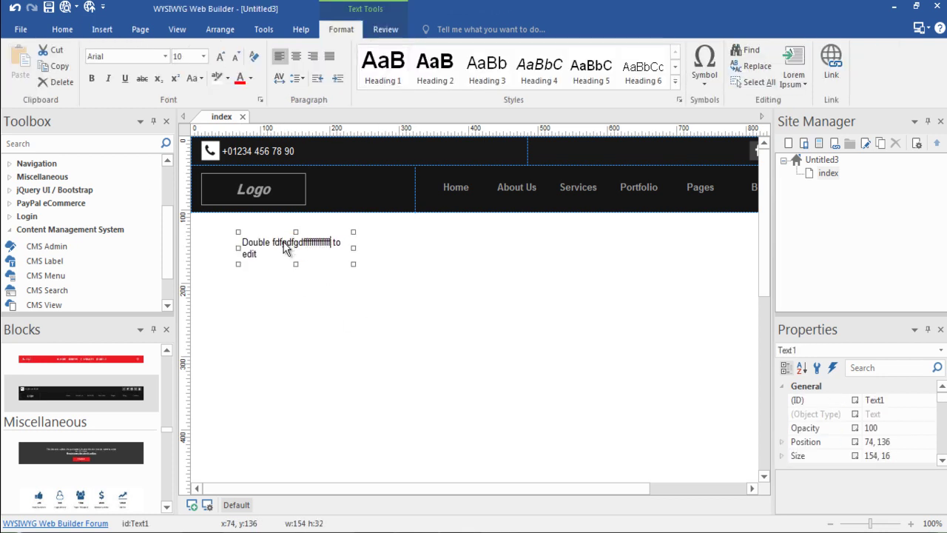
pyautogui.click(276, 293)
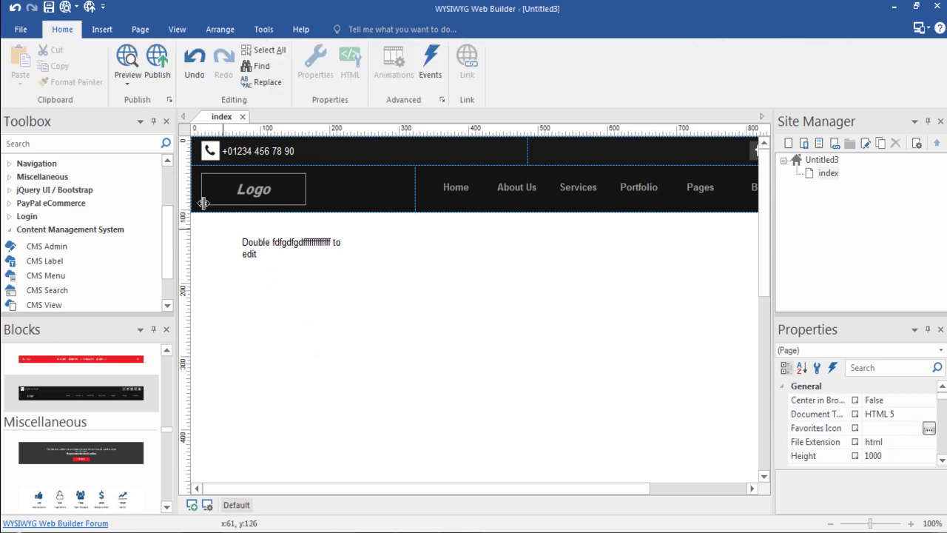
# Insert a table of three columns and four rows and widen its middle column so the table is about 423 px wide.
pyautogui.click(102, 29)
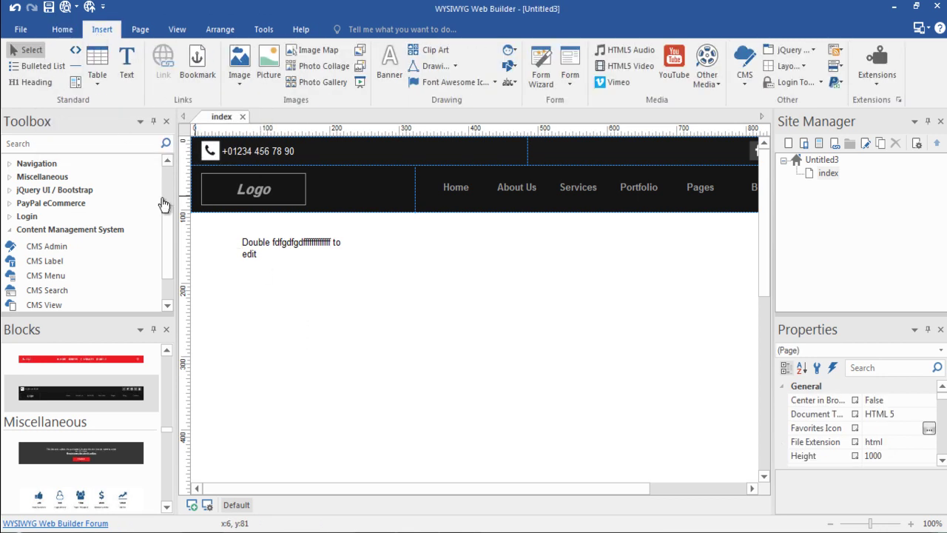
pyautogui.click(97, 70)
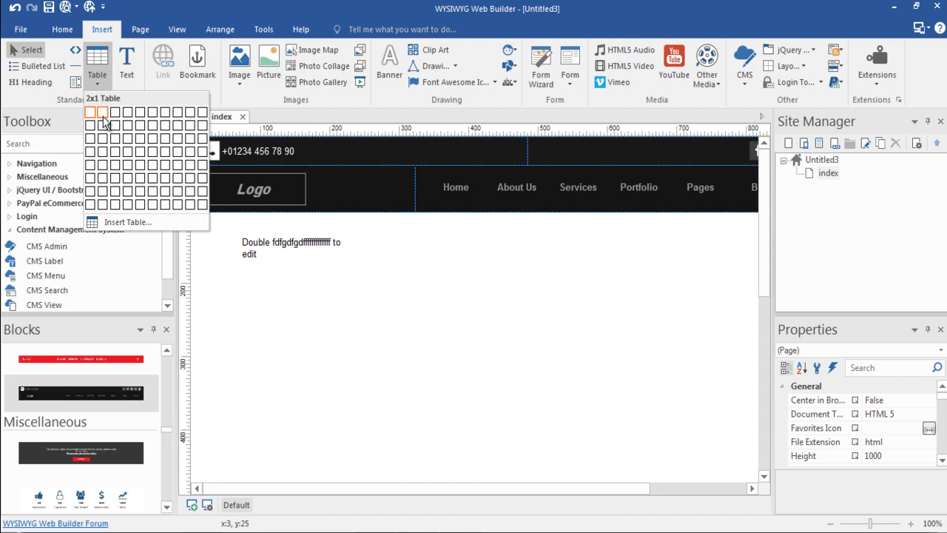
pyautogui.click(115, 152)
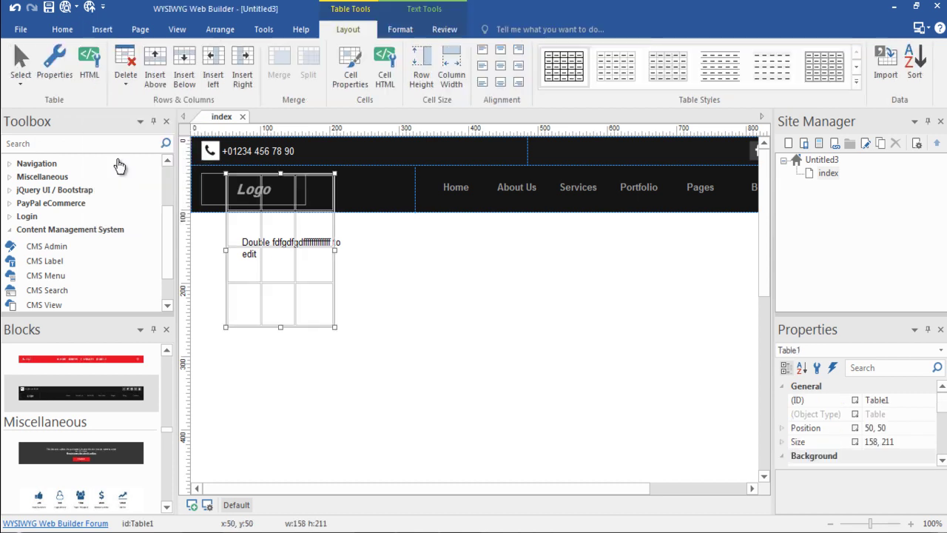
pyautogui.click(464, 341)
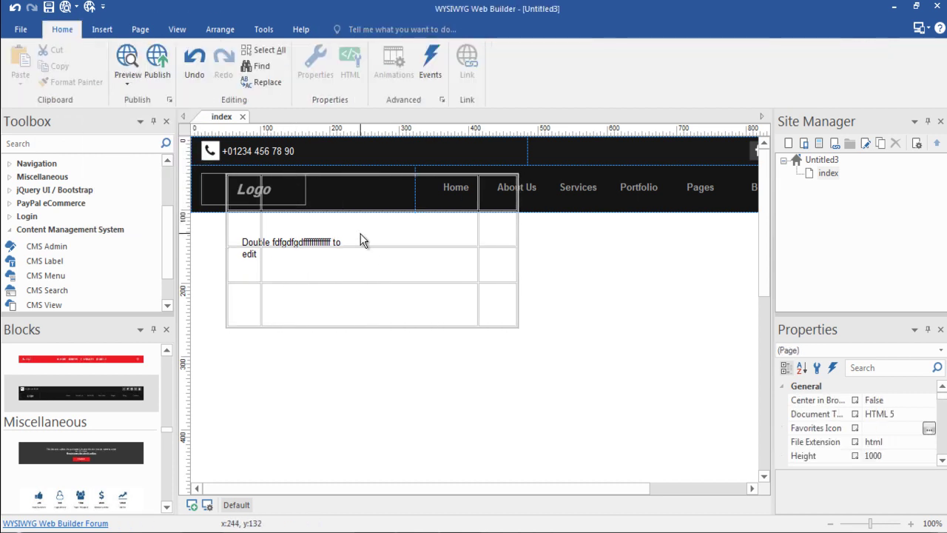
# Move the table below the header to about position 356, 122 and place the text cursor in the third row's middle cell.
pyautogui.moveTo(321, 277); pyautogui.dragTo(450, 344)
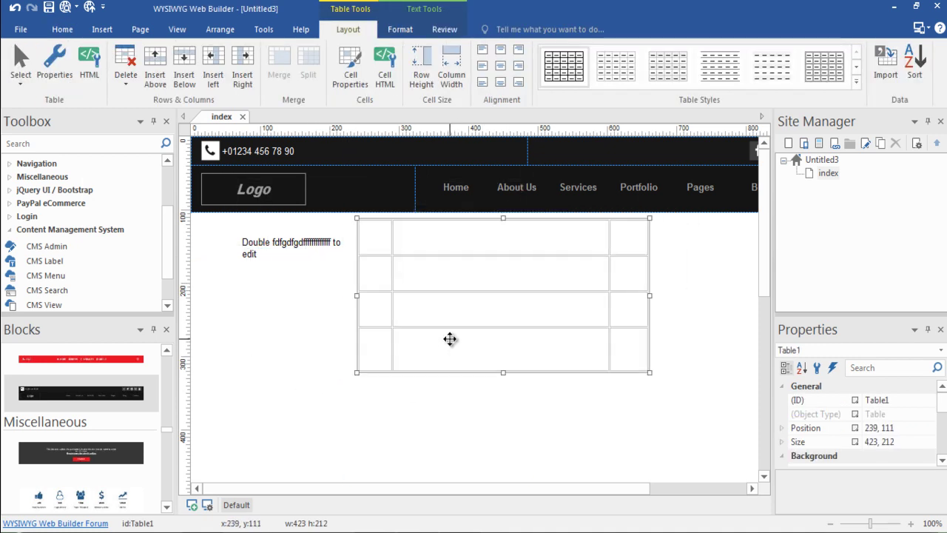
pyautogui.moveTo(442, 310); pyautogui.dragTo(528, 317)
pyautogui.click(547, 311)
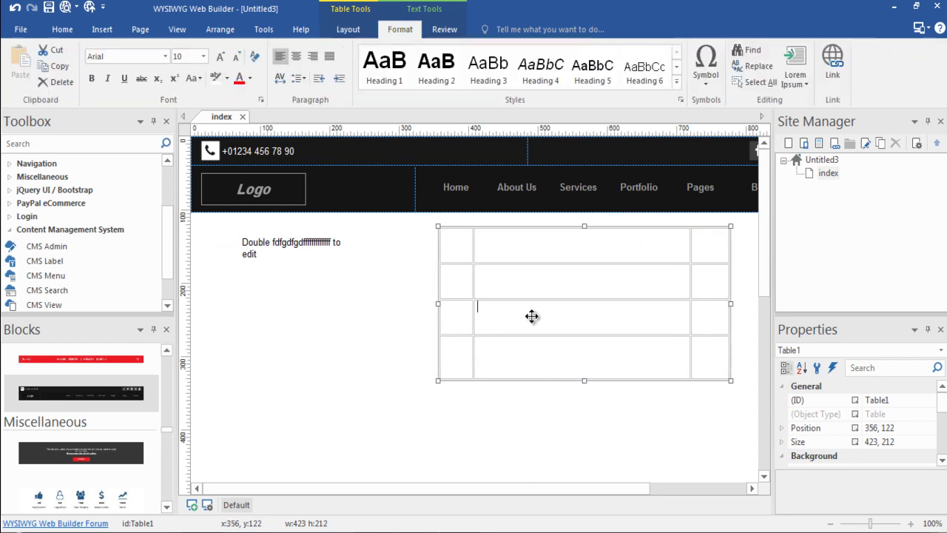
# Draw a picture area below the text box and insert the image 6-stripes.png into it.
pyautogui.click(469, 300)
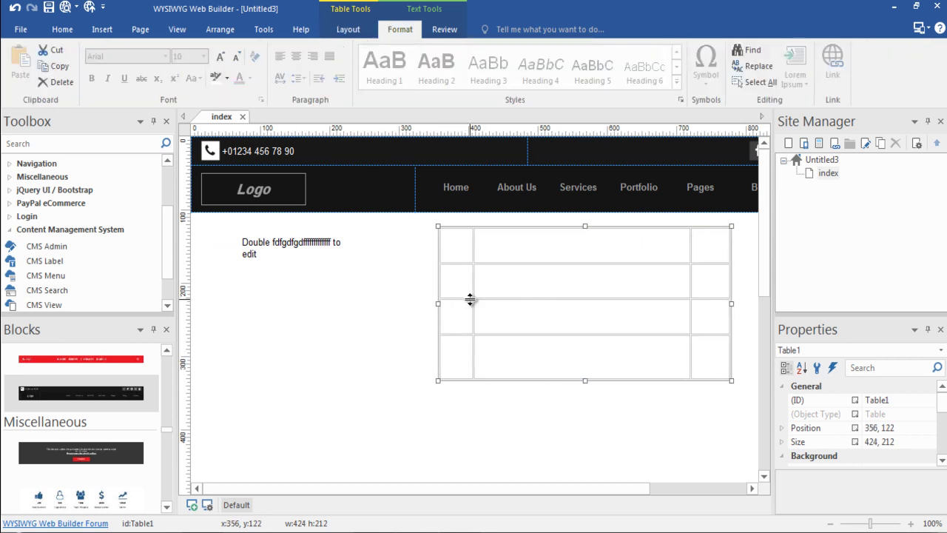
pyautogui.click(93, 29)
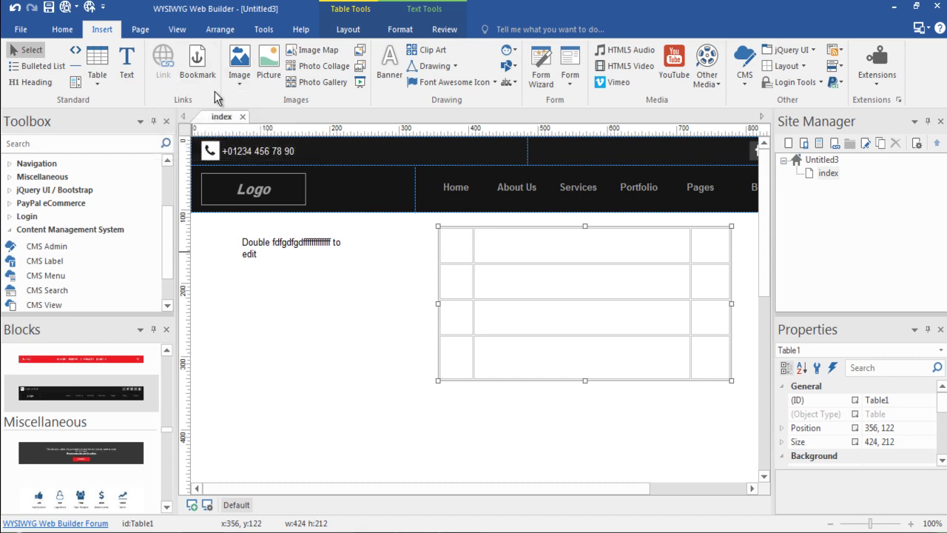
pyautogui.click(240, 83)
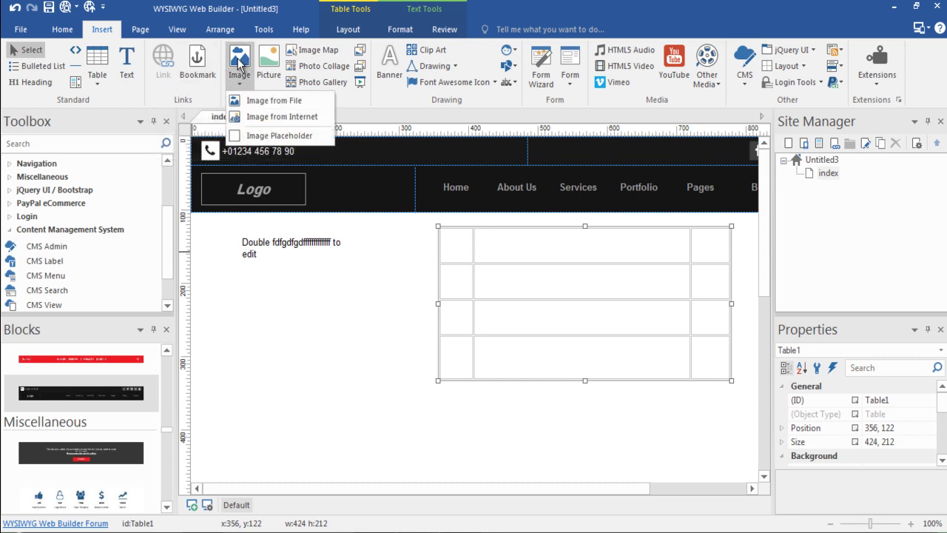
pyautogui.click(240, 70)
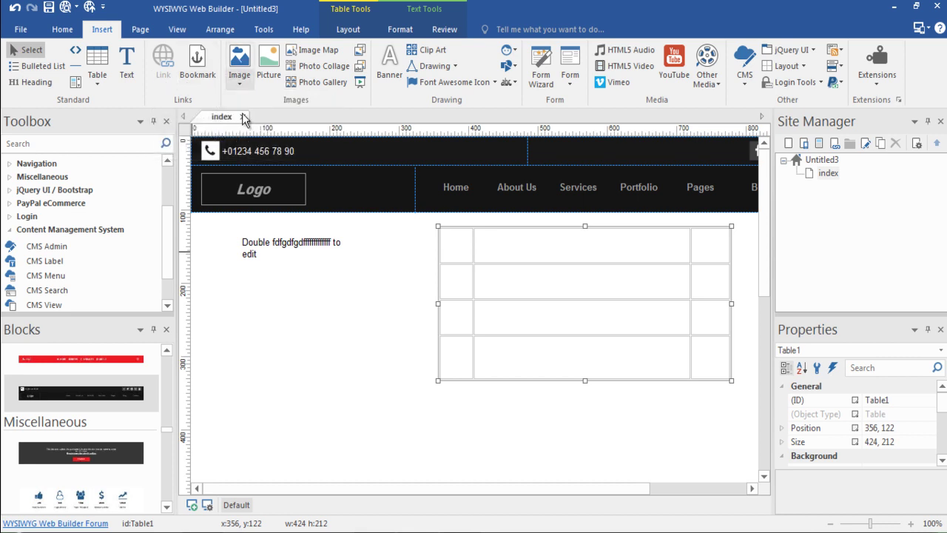
pyautogui.click(264, 72)
pyautogui.moveTo(219, 286); pyautogui.dragTo(381, 391)
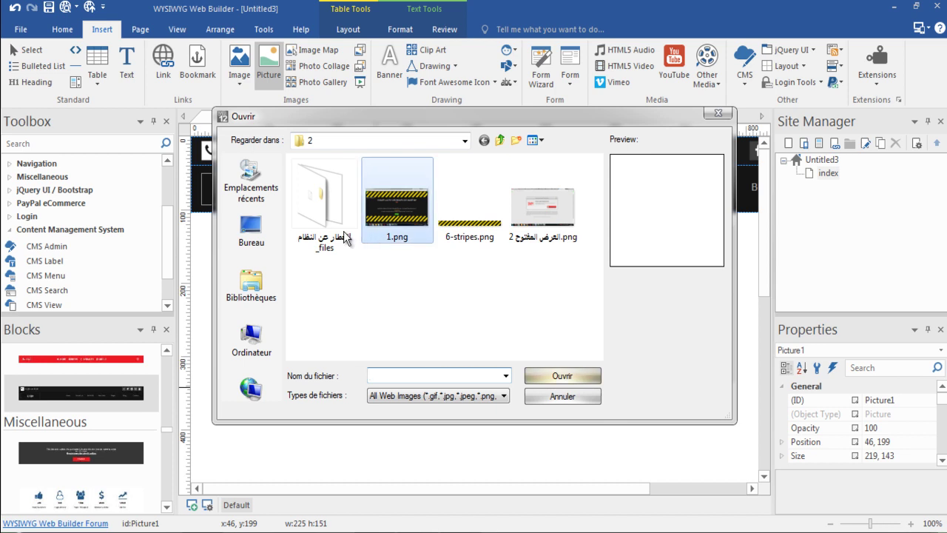
pyautogui.click(457, 235)
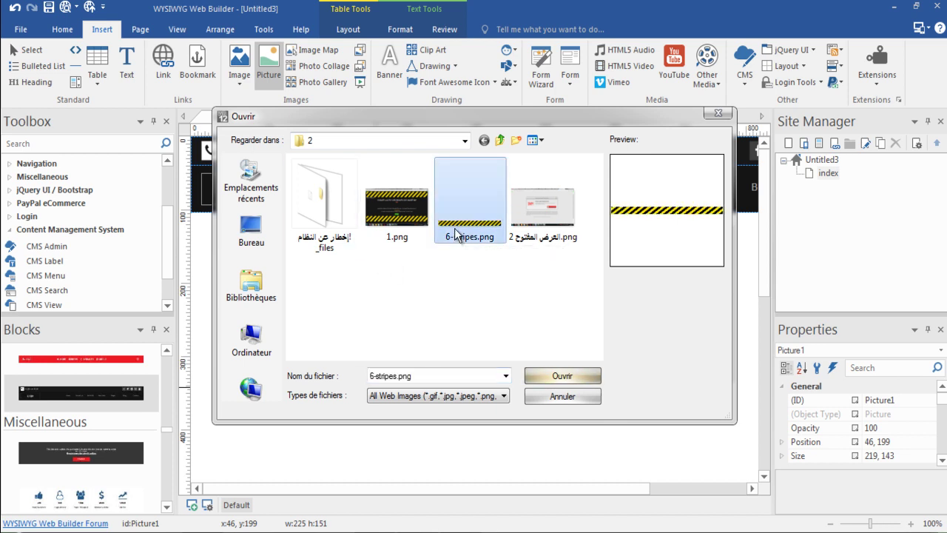
pyautogui.click(562, 376)
# Move the striped picture directly below the table and stretch it to match the table's width.
pyautogui.moveTo(371, 301); pyautogui.dragTo(585, 402)
pyautogui.moveTo(453, 399); pyautogui.dragTo(438, 399)
pyautogui.click(329, 335)
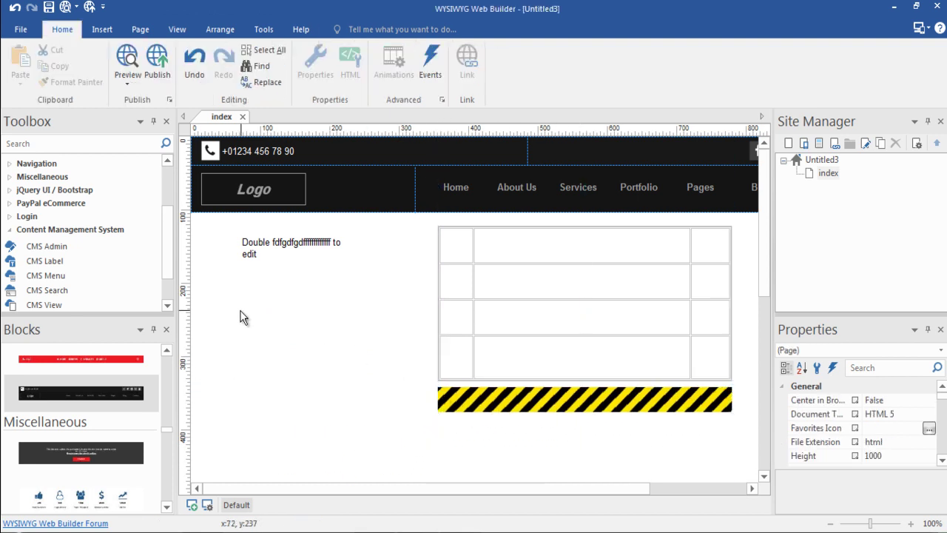
# Draw a banner about 185 px wide and 65 px high below the text box.
pyautogui.click(104, 29)
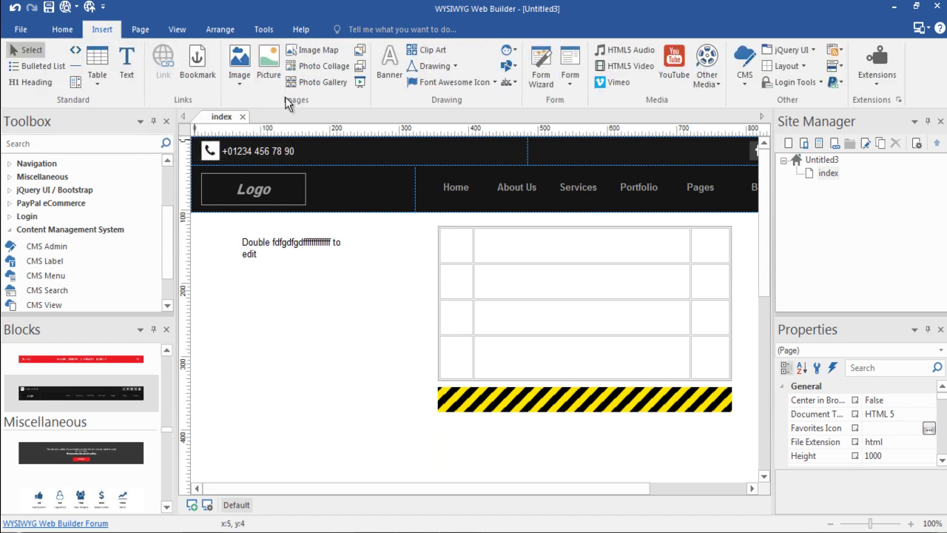
pyautogui.click(389, 73)
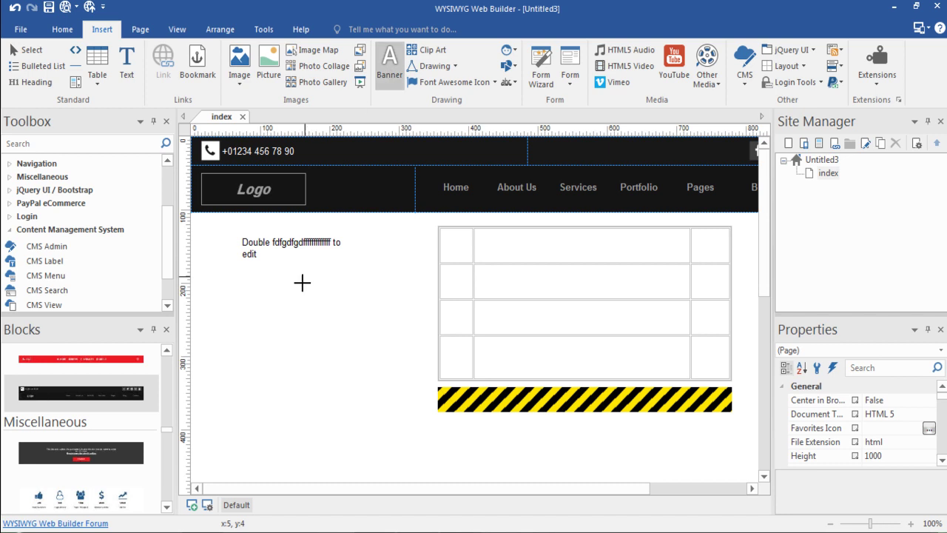
pyautogui.moveTo(250, 282)
pyautogui.mouseDown()
pyautogui.moveTo(323, 330)
pyautogui.moveTo(387, 306)
pyautogui.mouseUp()
# Examine the banner's output formats and its style, effects, text animation, link, events and CSS3 animation settings.
pyautogui.doubleClick(330, 310)
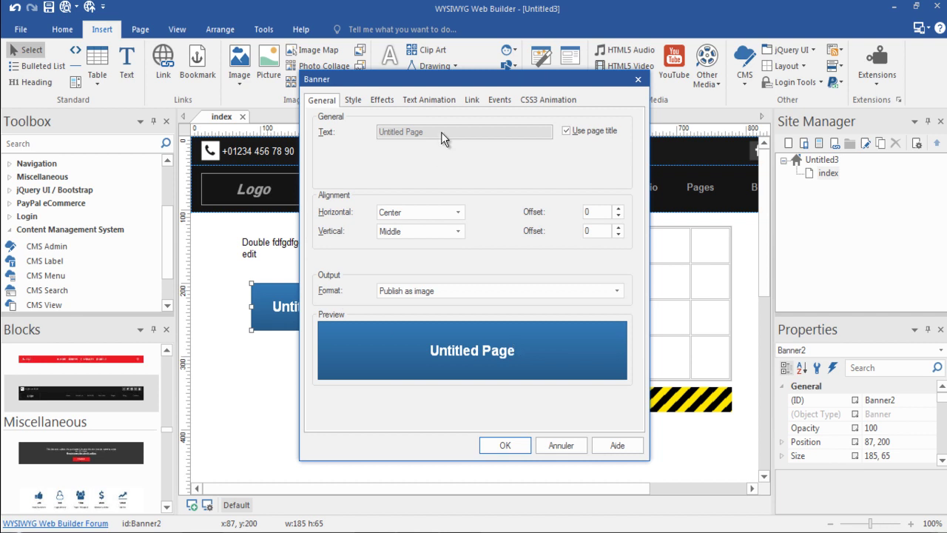
pyautogui.click(449, 289)
pyautogui.click(443, 271)
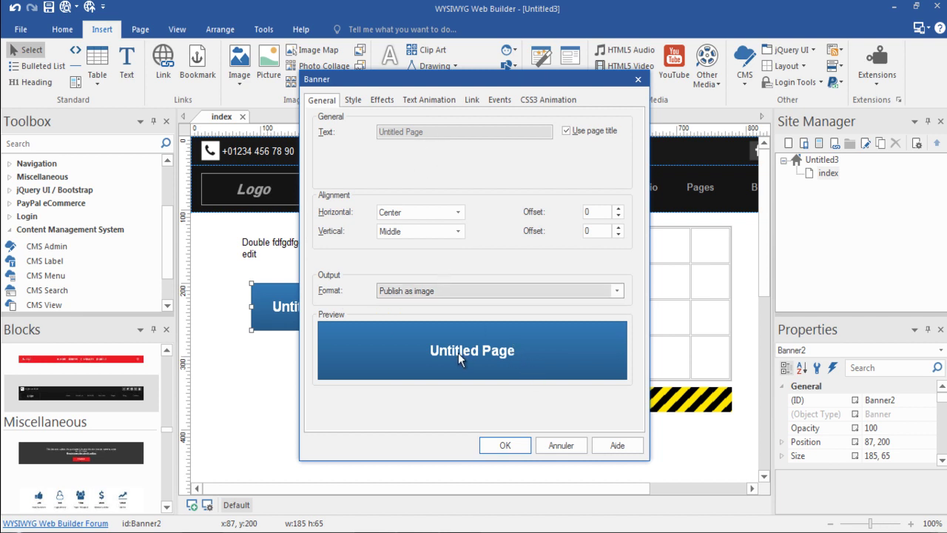
pyautogui.click(450, 291)
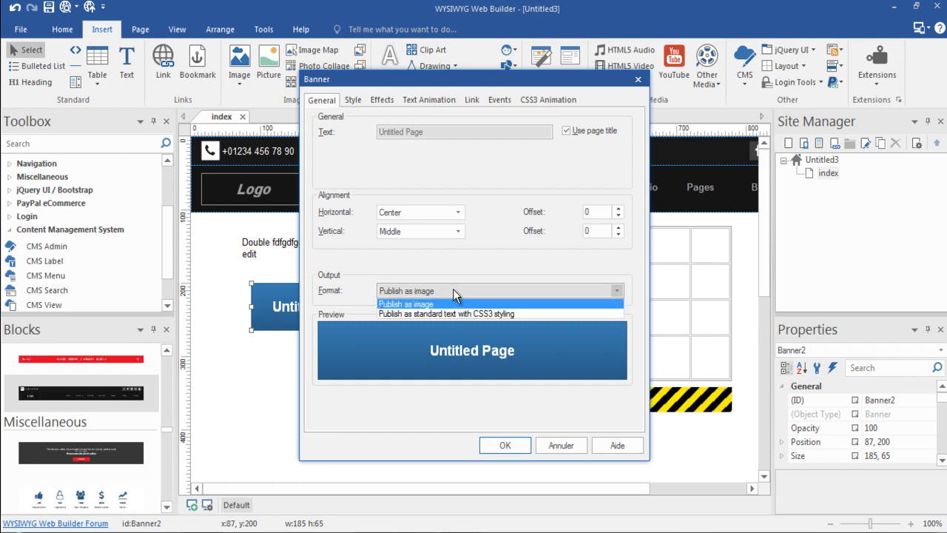
pyautogui.click(466, 267)
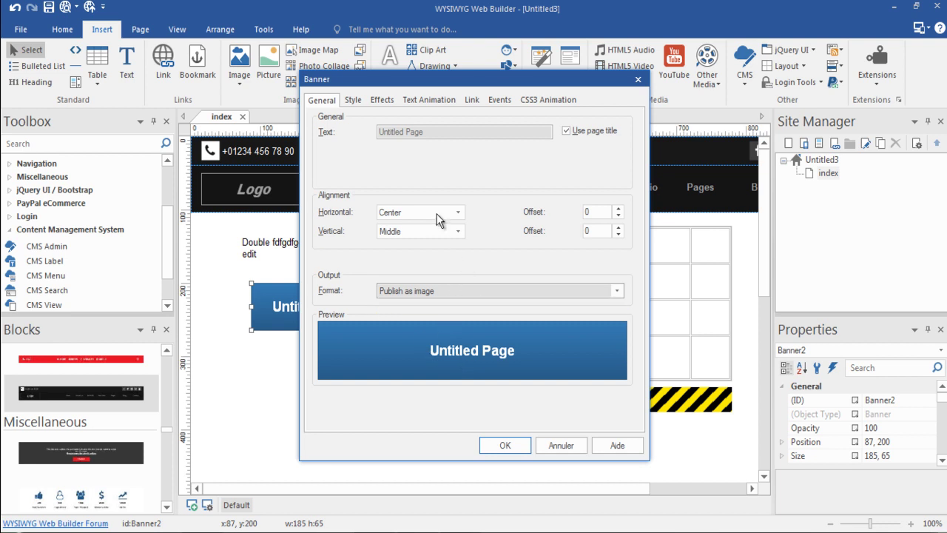
pyautogui.click(352, 100)
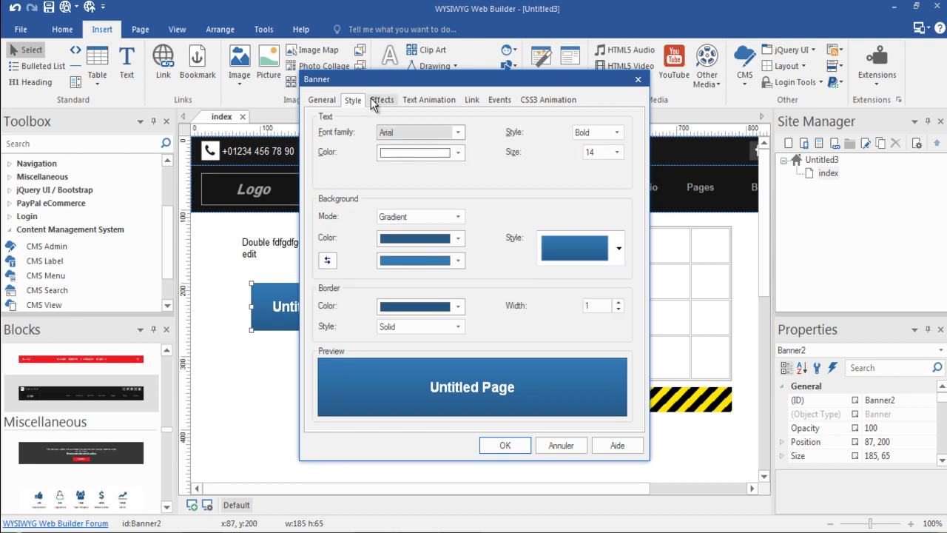
pyautogui.click(382, 100)
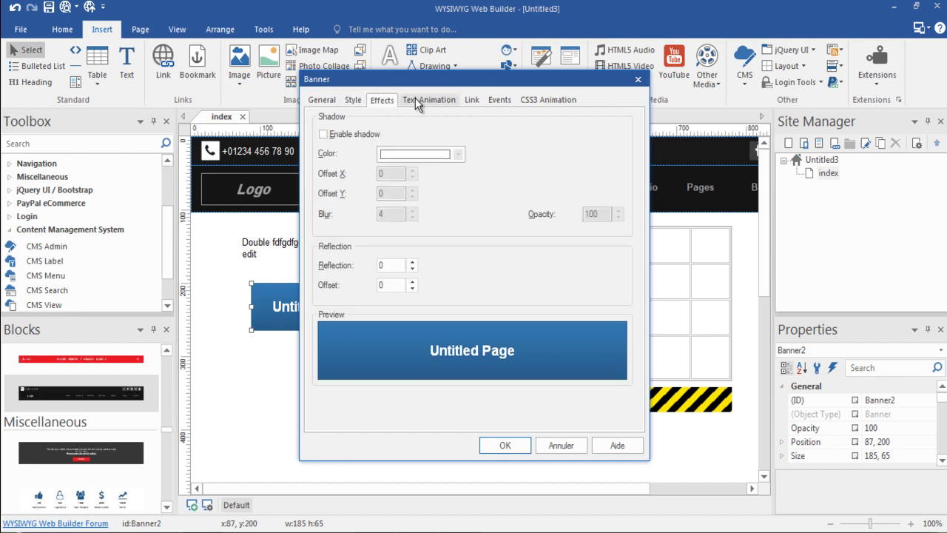
pyautogui.click(416, 104)
pyautogui.click(473, 105)
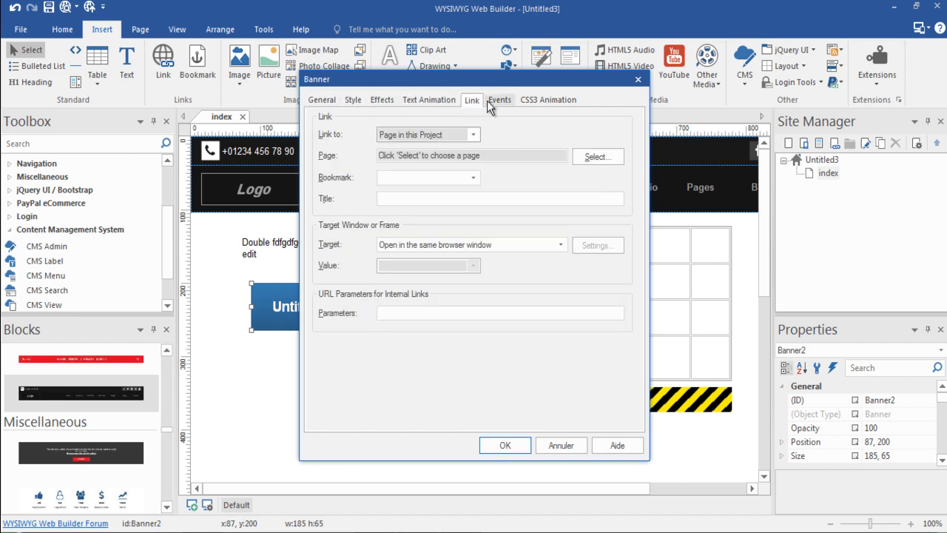
pyautogui.click(494, 102)
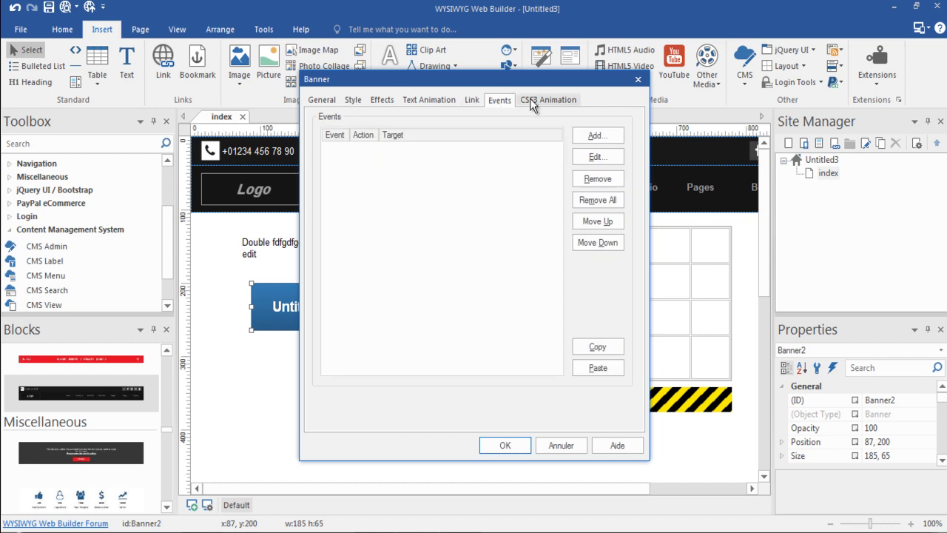
pyautogui.click(532, 99)
pyautogui.click(323, 101)
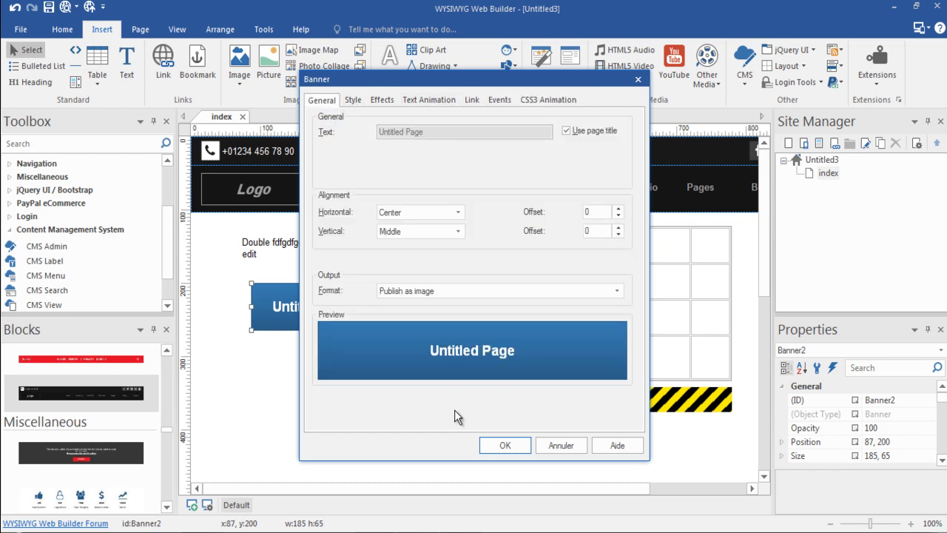
pyautogui.click(506, 446)
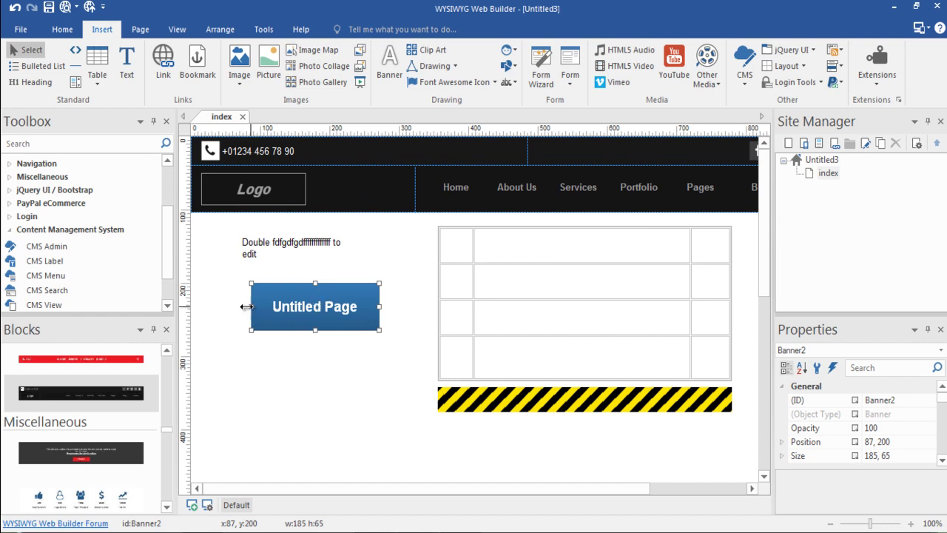
# Move and enlarge the banner to about 324 by 82 px at position 6, 189, just below the text box.
pyautogui.moveTo(251, 306); pyautogui.dragTo(219, 306)
pyautogui.click(385, 318)
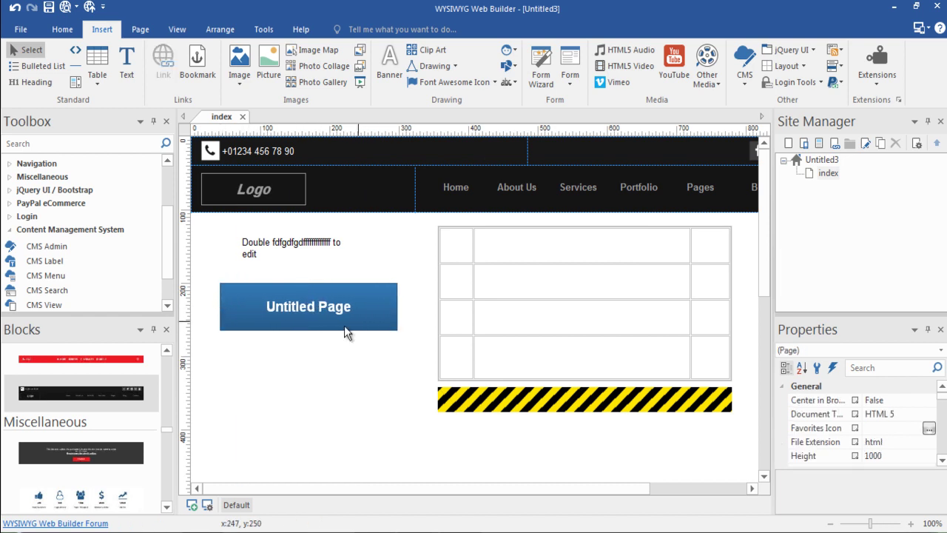
pyautogui.click(316, 322)
pyautogui.moveTo(308, 331); pyautogui.dragTo(315, 297)
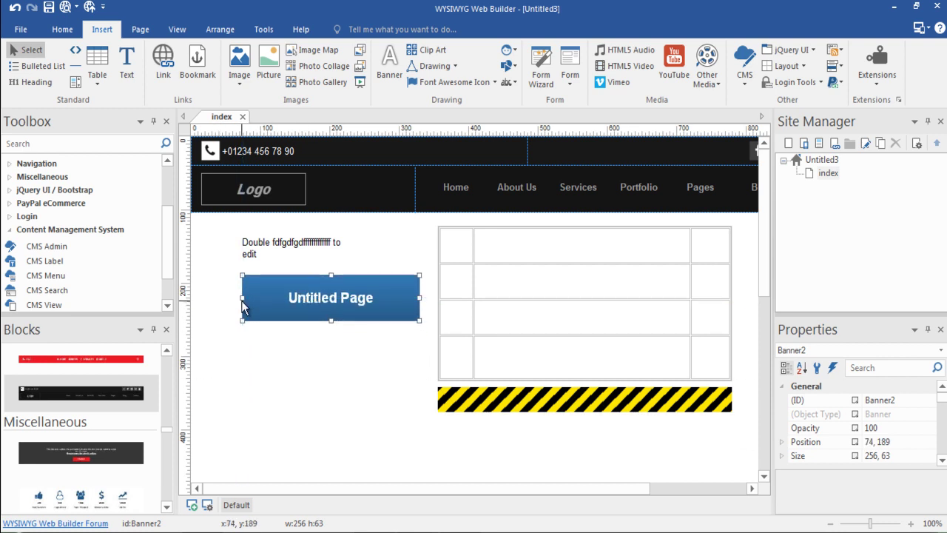
pyautogui.moveTo(242, 300); pyautogui.dragTo(196, 300)
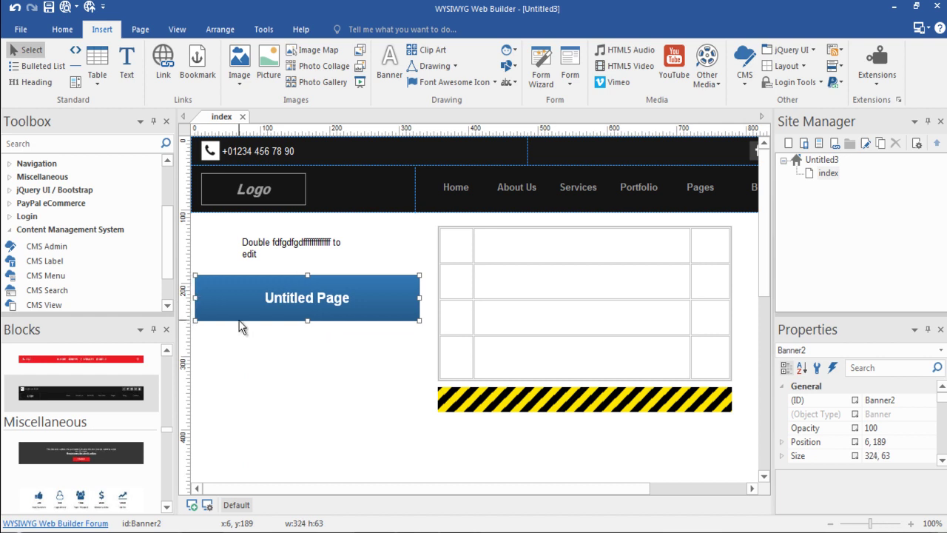
pyautogui.moveTo(308, 319); pyautogui.dragTo(308, 335)
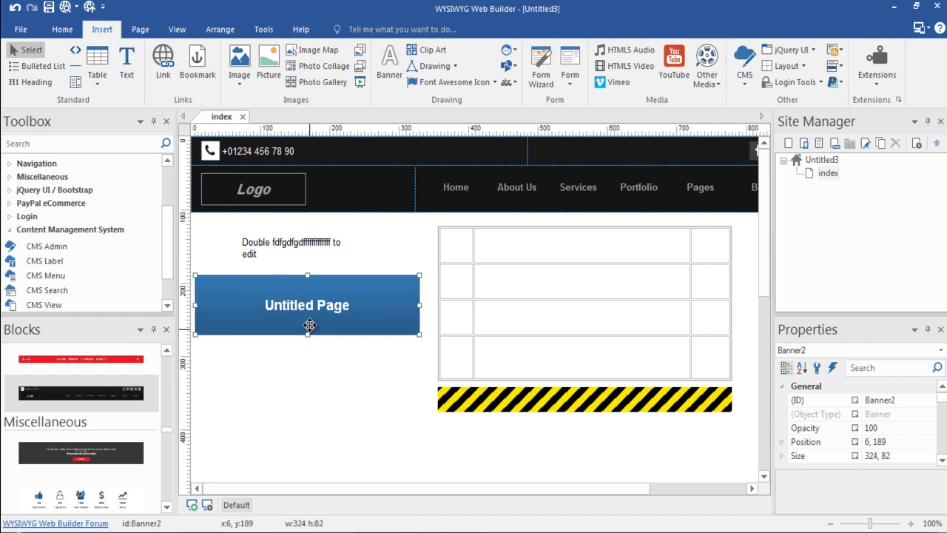
# Try replacing the banner's page title with the text "landing page", and switch the banner back to using the page title.
pyautogui.doubleClick(306, 311)
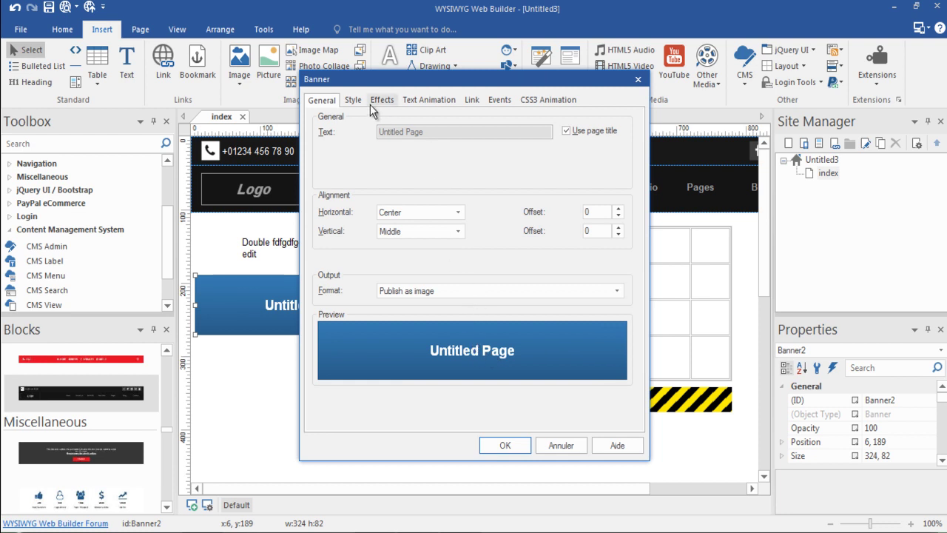
pyautogui.click(565, 130)
pyautogui.moveTo(461, 130); pyautogui.dragTo(375, 135)
pyautogui.click(446, 137)
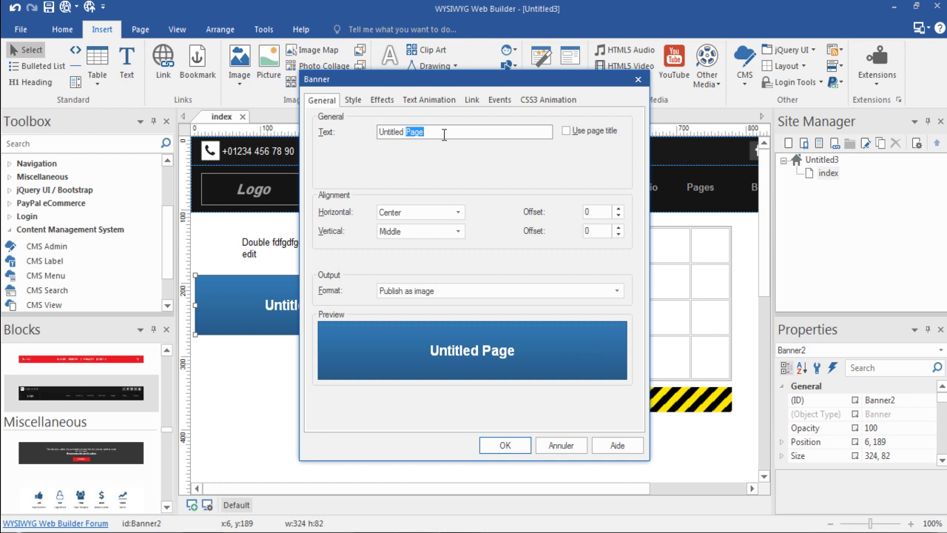
pyautogui.press('BackSpace')
pyautogui.press('BackSpace')
pyautogui.press('BackSpace')
pyautogui.press('BackSpace')
pyautogui.press('BackSpace')
pyautogui.press('BackSpace')
pyautogui.press('BackSpace')
pyautogui.press('BackSpace')
pyautogui.press('BackSpace')
pyautogui.press('BackSpace')
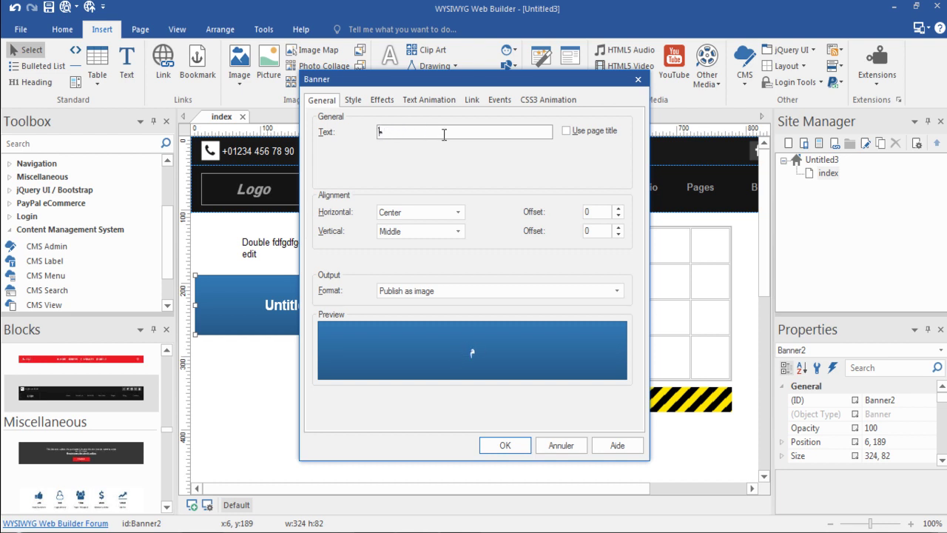
pyautogui.write('lad')
pyautogui.press('BackSpace')
pyautogui.write('nding')
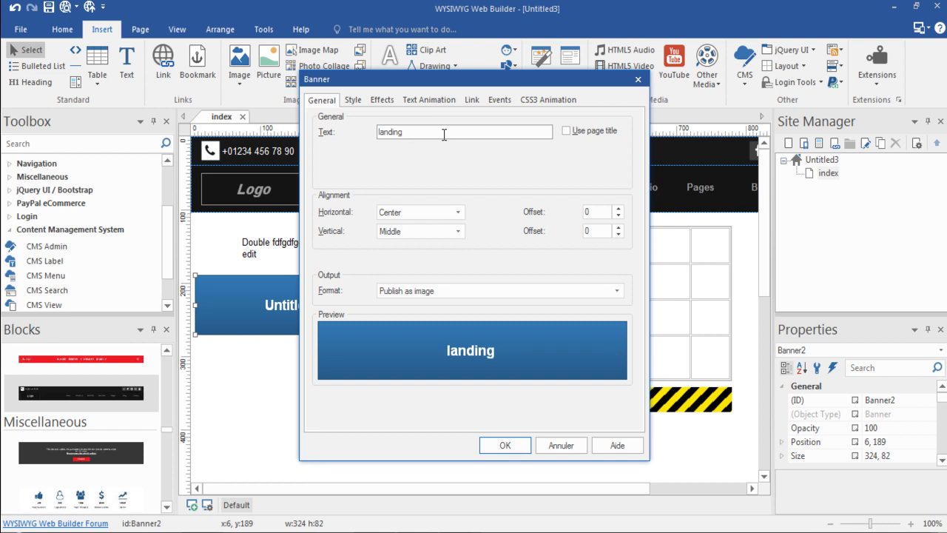
pyautogui.write(' page')
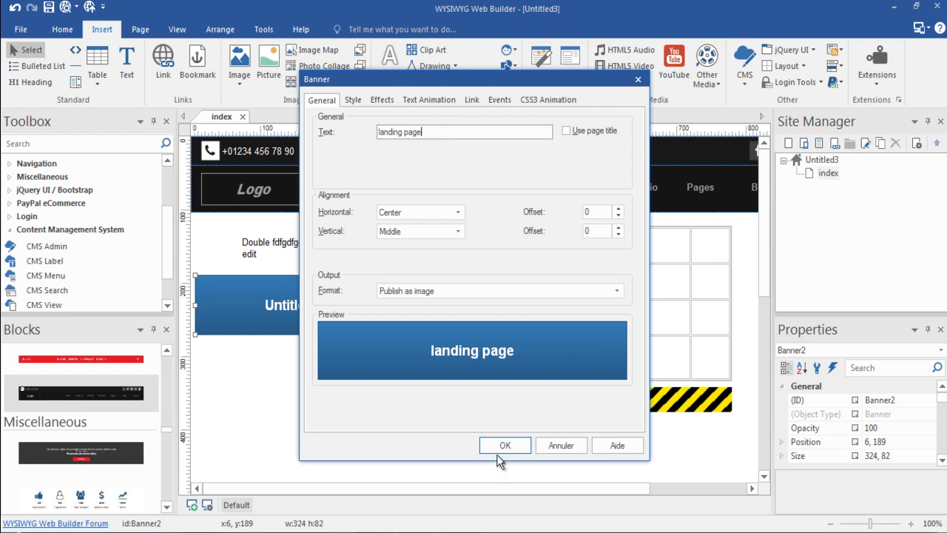
pyautogui.click(566, 131)
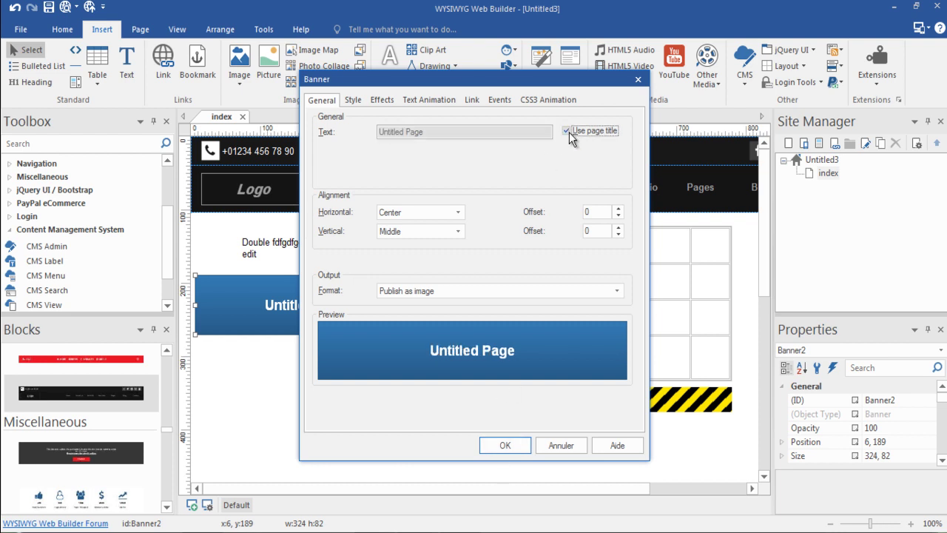
pyautogui.click(505, 445)
# Turn off the page title for the banner and set its text to "landing Page".
pyautogui.doubleClick(326, 322)
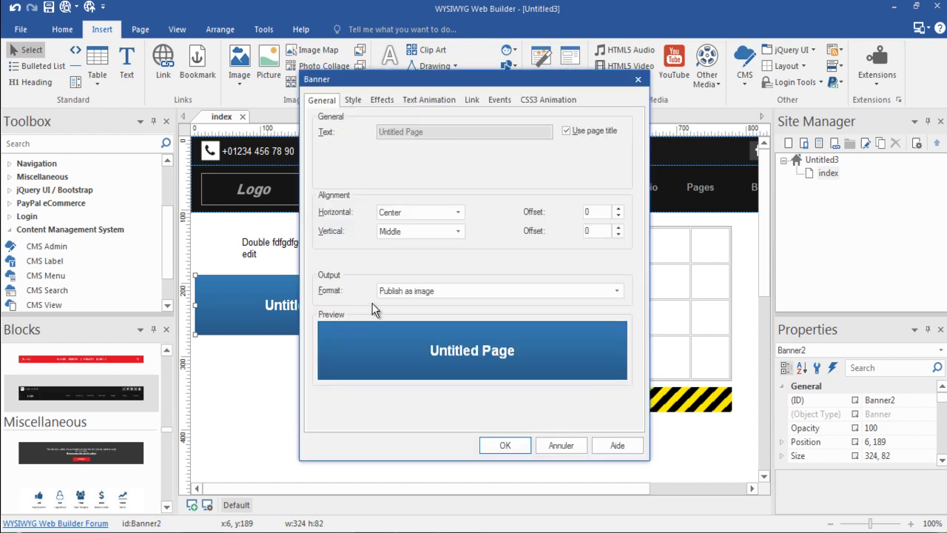
pyautogui.click(566, 131)
pyautogui.click(405, 133)
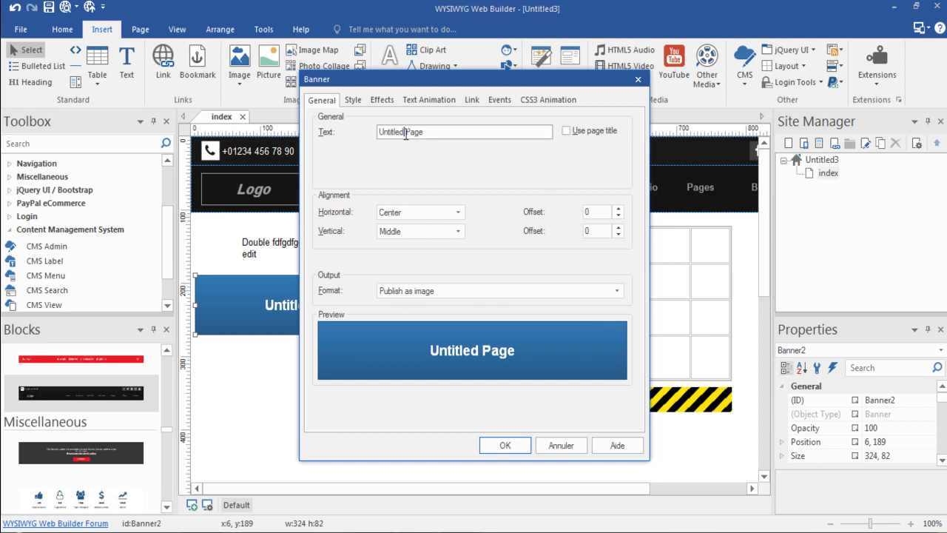
pyautogui.press('BackSpace')
pyautogui.press('BackSpace')
pyautogui.press('BackSpace')
pyautogui.press('BackSpace')
pyautogui.press('BackSpace')
pyautogui.press('BackSpace')
pyautogui.press('BackSpace')
pyautogui.press('BackSpace')
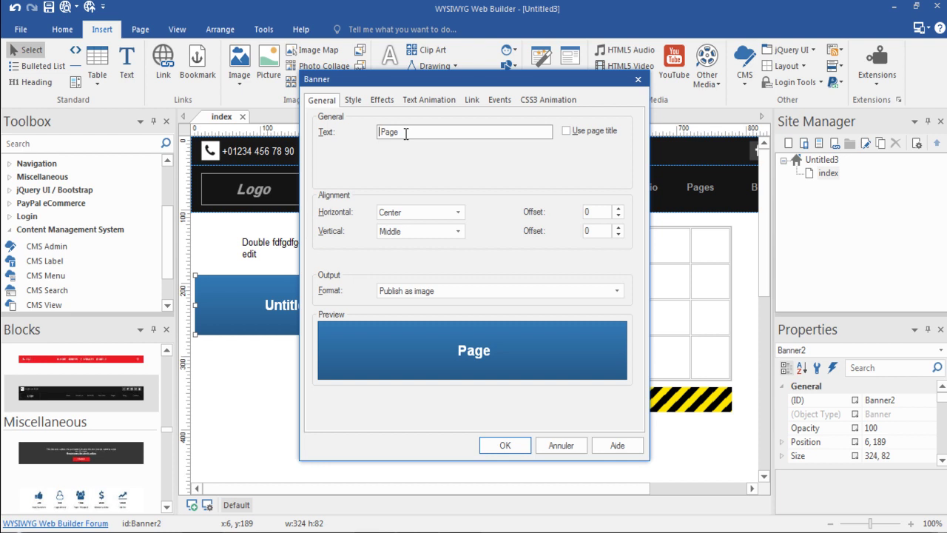
pyautogui.write('Iand')
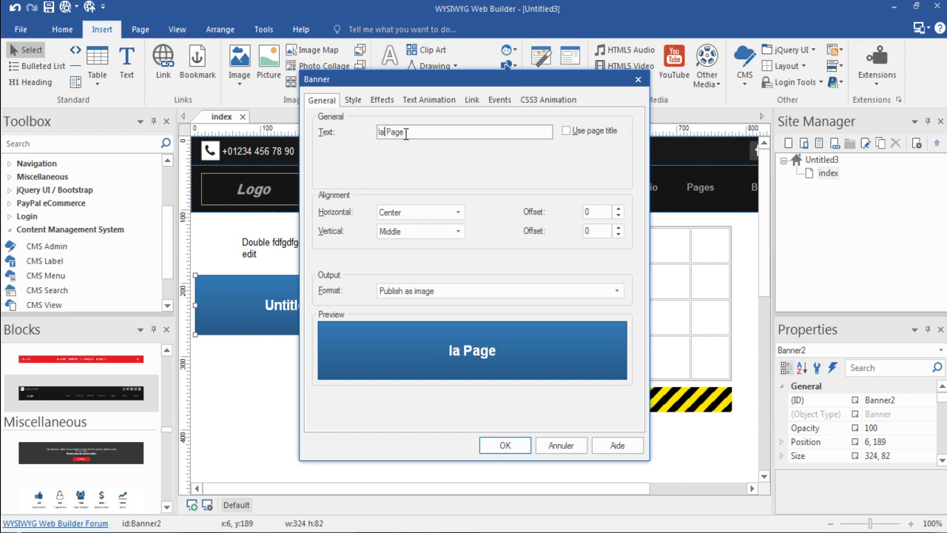
pyautogui.write('ing')
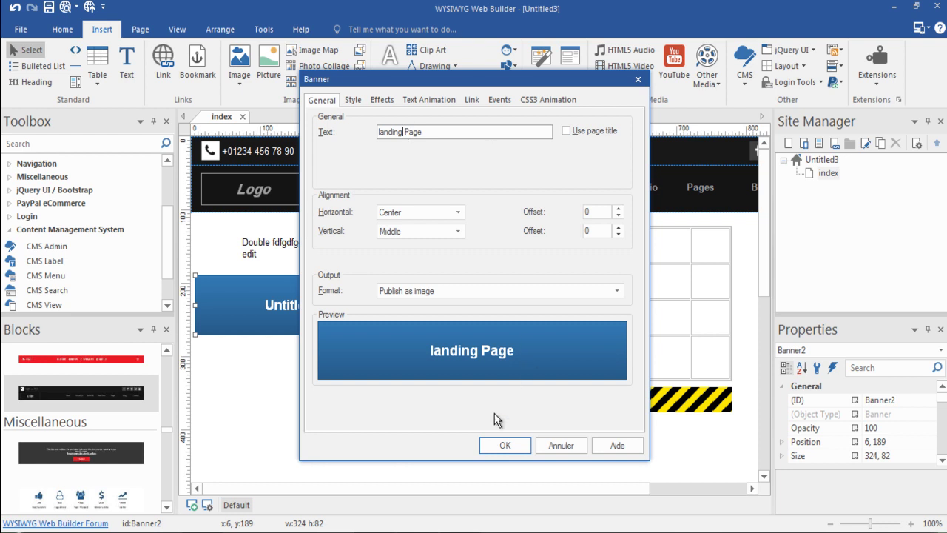
pyautogui.click(502, 444)
pyautogui.click(505, 447)
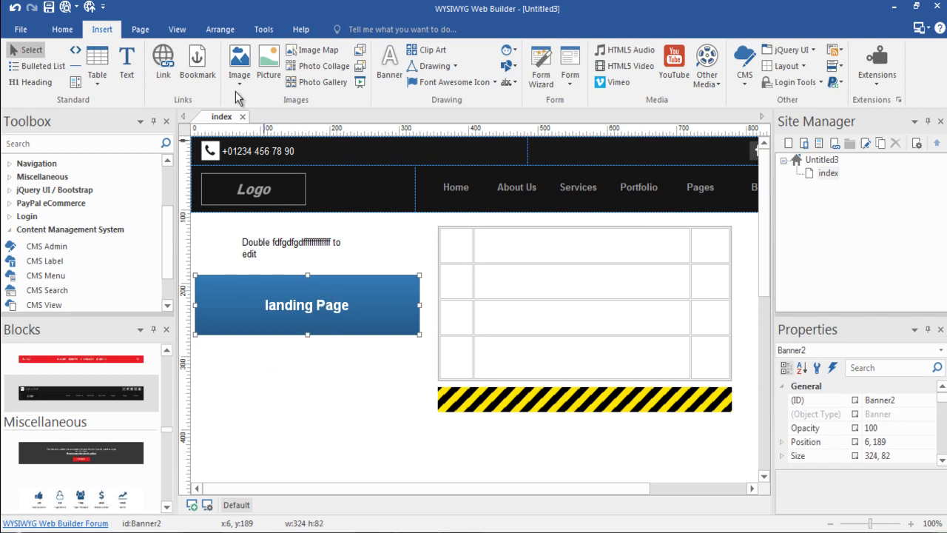
# Insert an image map using 6-stripes.png and move it to position 163, 397 below the table and striped picture.
pyautogui.click(316, 57)
pyautogui.moveTo(257, 374); pyautogui.dragTo(361, 460)
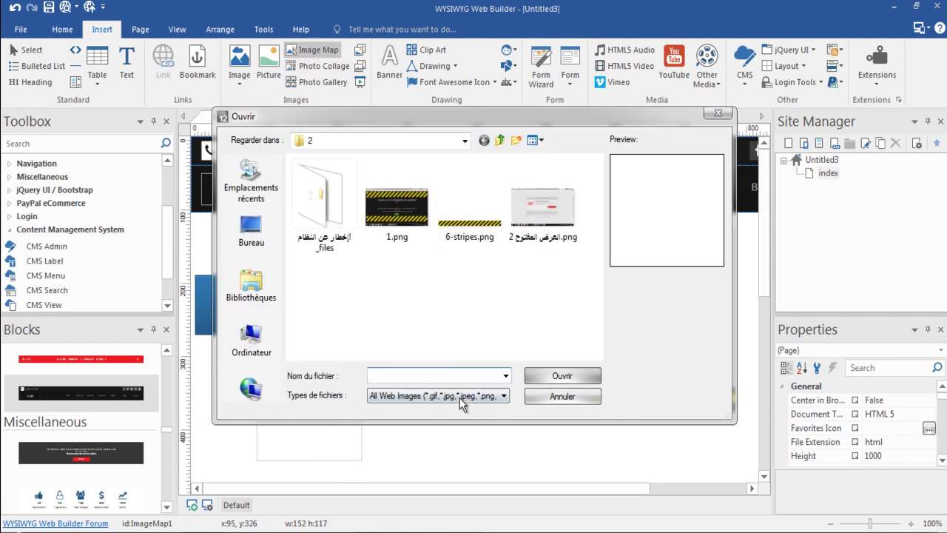
pyautogui.doubleClick(480, 230)
pyautogui.moveTo(391, 385); pyautogui.dragTo(468, 441)
pyautogui.doubleClick(331, 398)
pyautogui.click(540, 435)
# Give the image map a solid blue border with width 4 and radius 3.
pyautogui.doubleClick(466, 440)
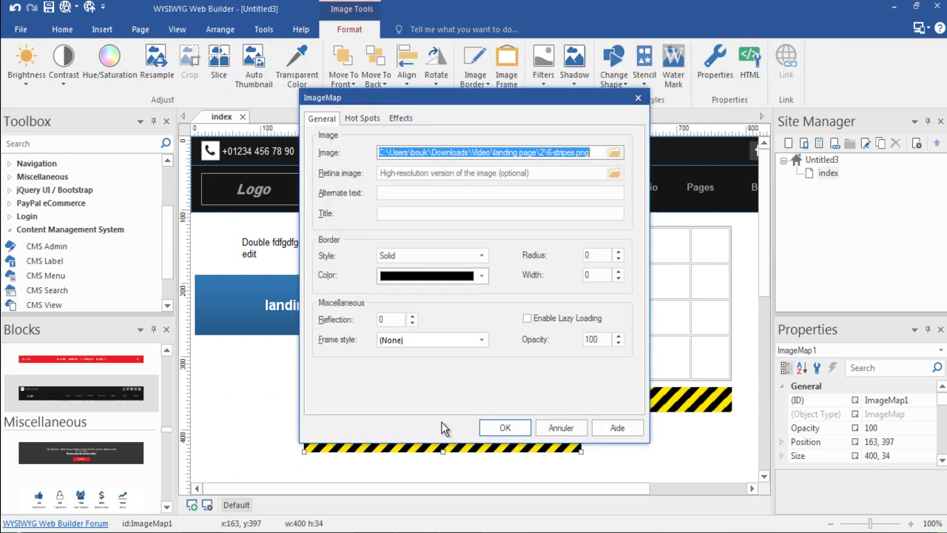
pyautogui.click(481, 275)
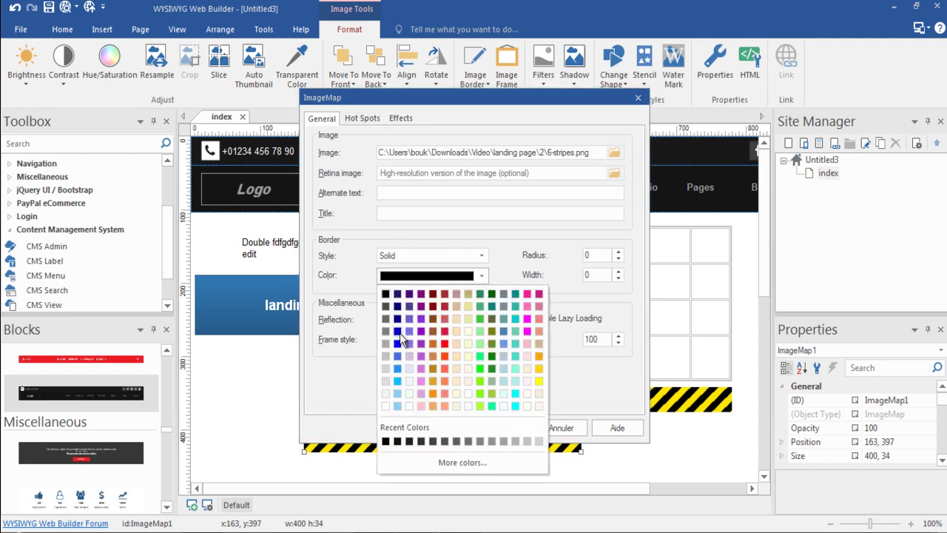
pyautogui.click(397, 330)
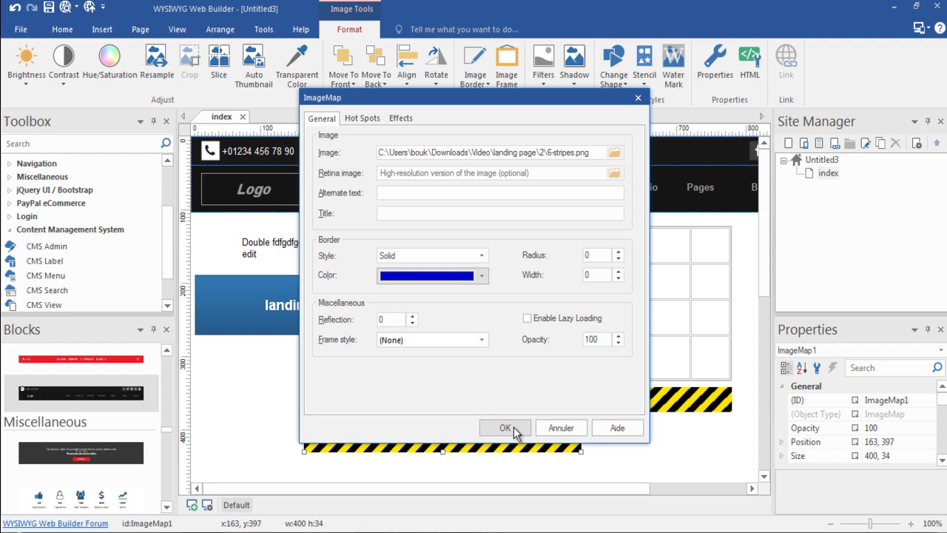
pyautogui.click(619, 272)
pyautogui.click(620, 272)
pyautogui.click(620, 271)
pyautogui.click(619, 251)
pyautogui.click(619, 252)
pyautogui.click(619, 251)
pyautogui.click(619, 252)
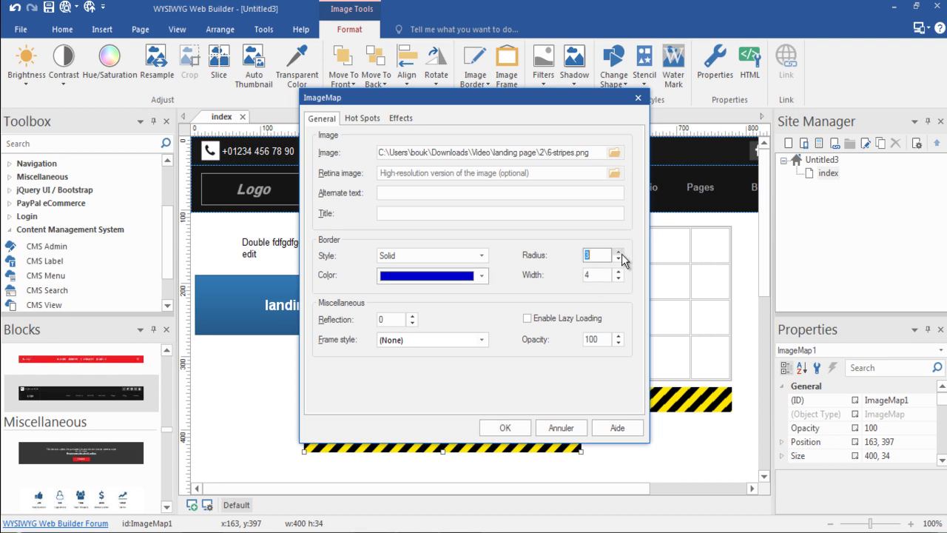
pyautogui.click(506, 427)
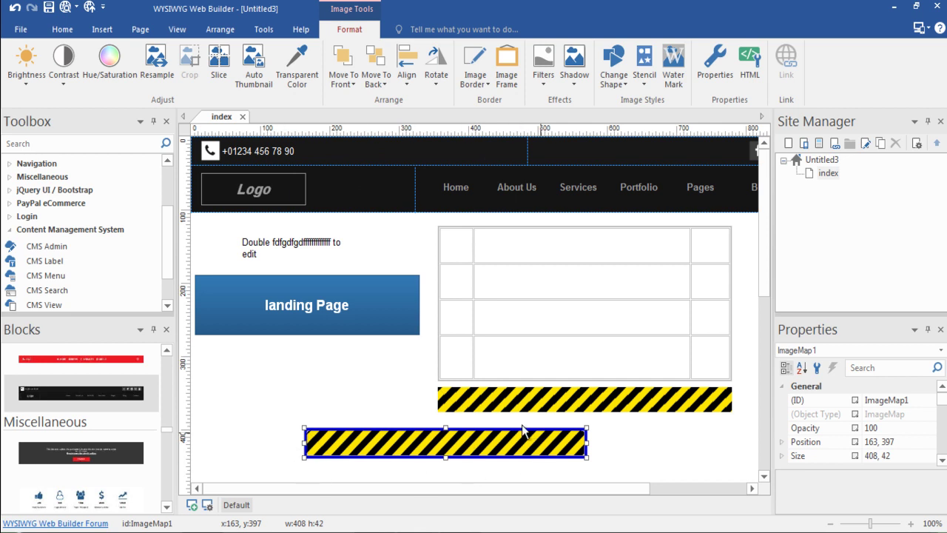
# Insert the O-shaped clip art from the Bookshelf Symbol 7 category, about 124 by 54 px, below the banner.
pyautogui.click(385, 373)
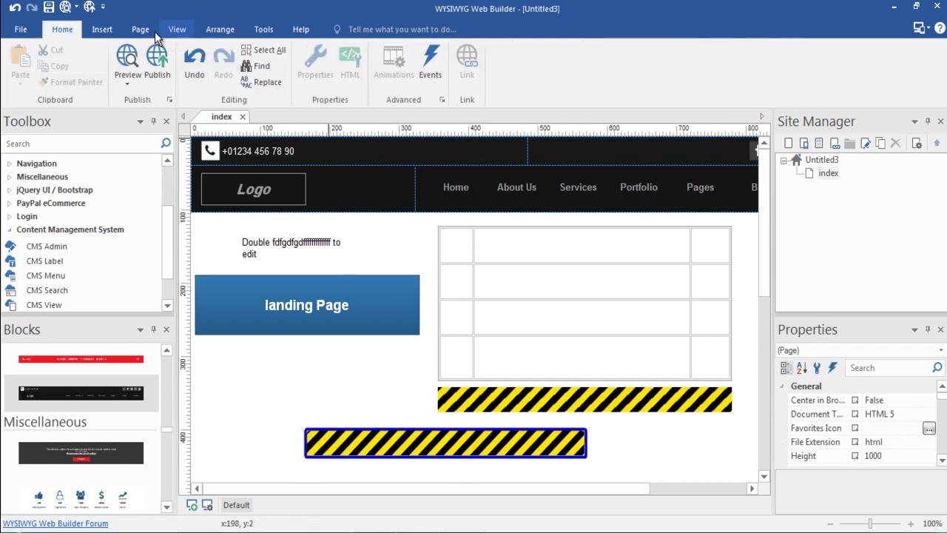
pyautogui.click(102, 29)
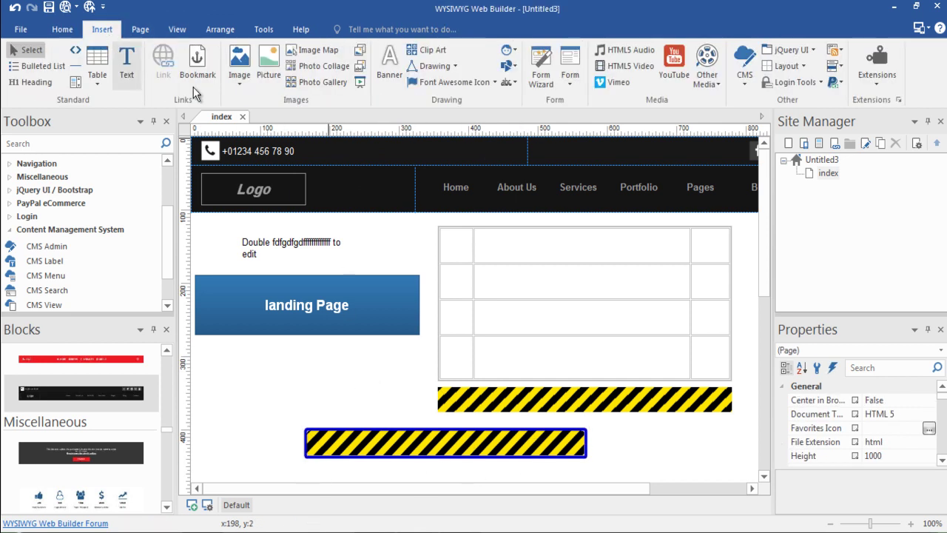
pyautogui.click(441, 59)
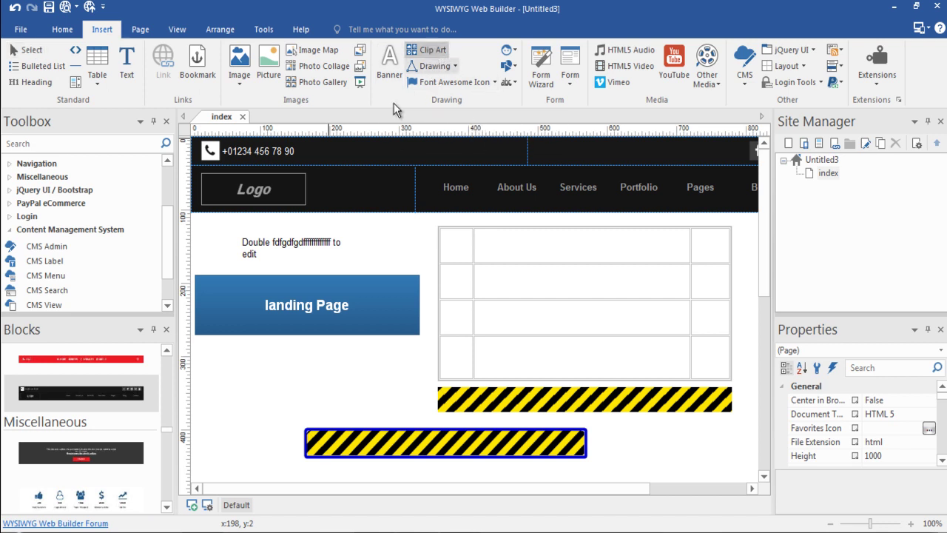
pyautogui.moveTo(245, 347); pyautogui.dragTo(335, 386)
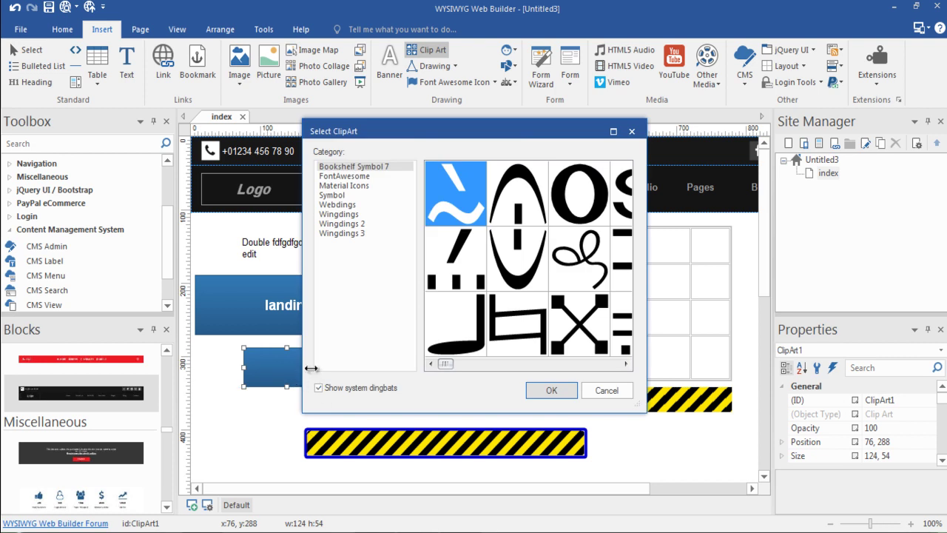
pyautogui.click(575, 206)
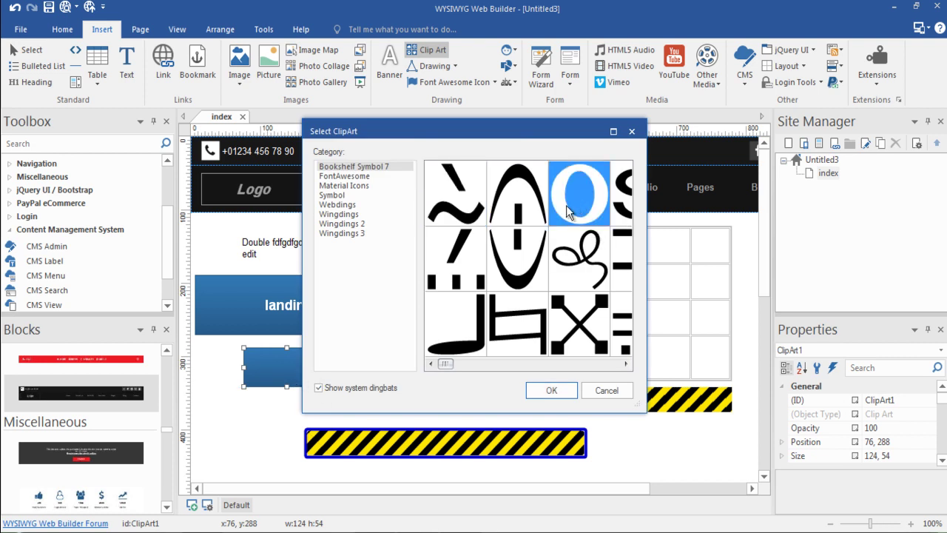
pyautogui.click(547, 390)
# Enlarge the clip art to about 124 by 90 px and move it to position 62, 298 under the banner.
pyautogui.moveTo(294, 372); pyautogui.dragTo(284, 427)
pyautogui.click(288, 411)
pyautogui.click(285, 397)
pyautogui.moveTo(285, 391); pyautogui.dragTo(277, 384)
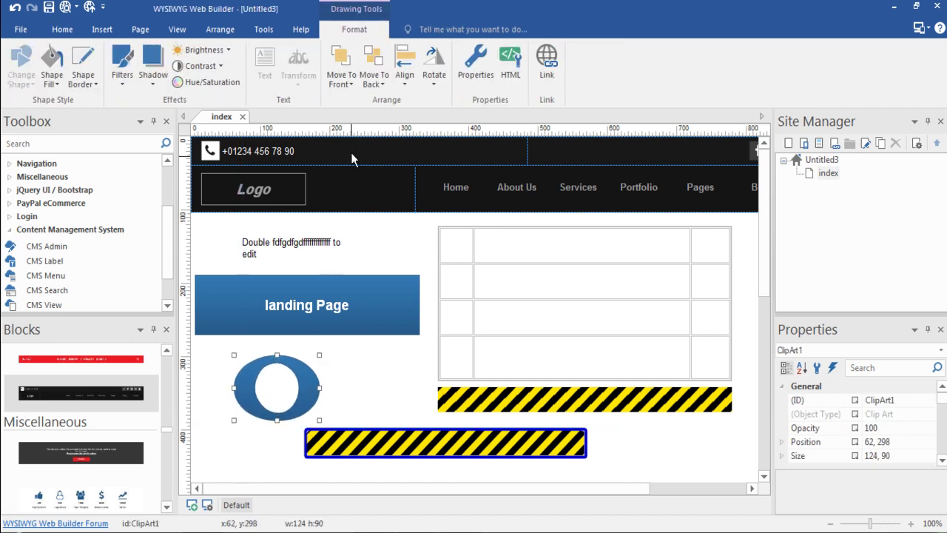
# Look over the available form objects, and start a new project without saving the changes to Untitled3.
pyautogui.click(102, 29)
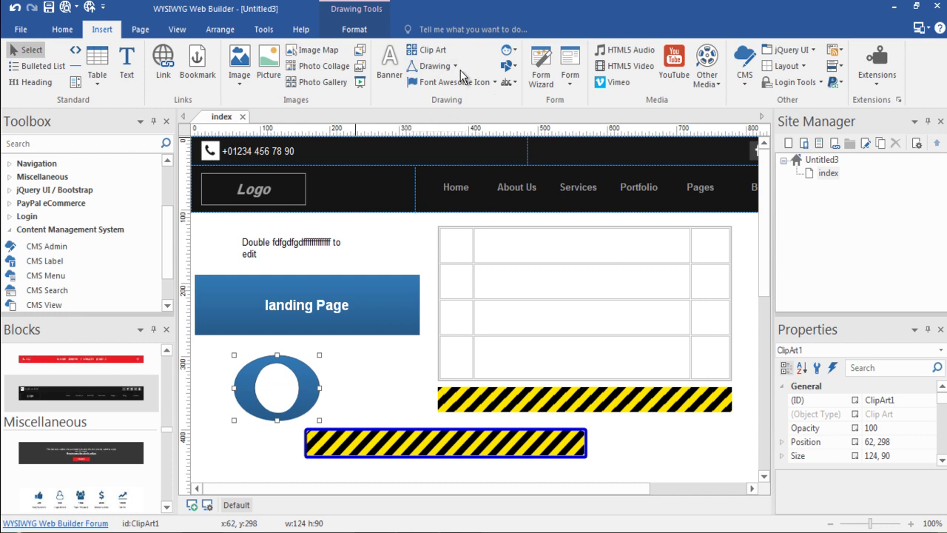
pyautogui.click(570, 82)
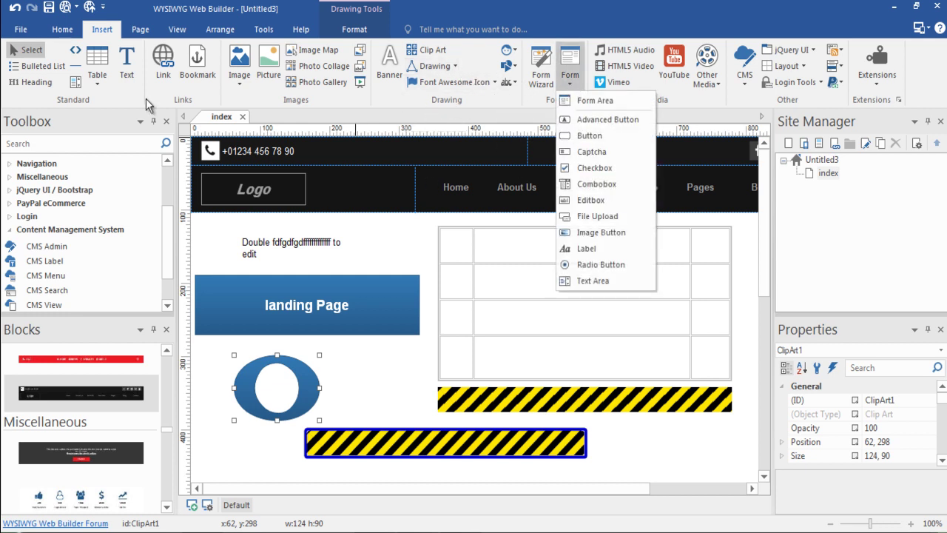
pyautogui.click(22, 30)
pyautogui.click(31, 46)
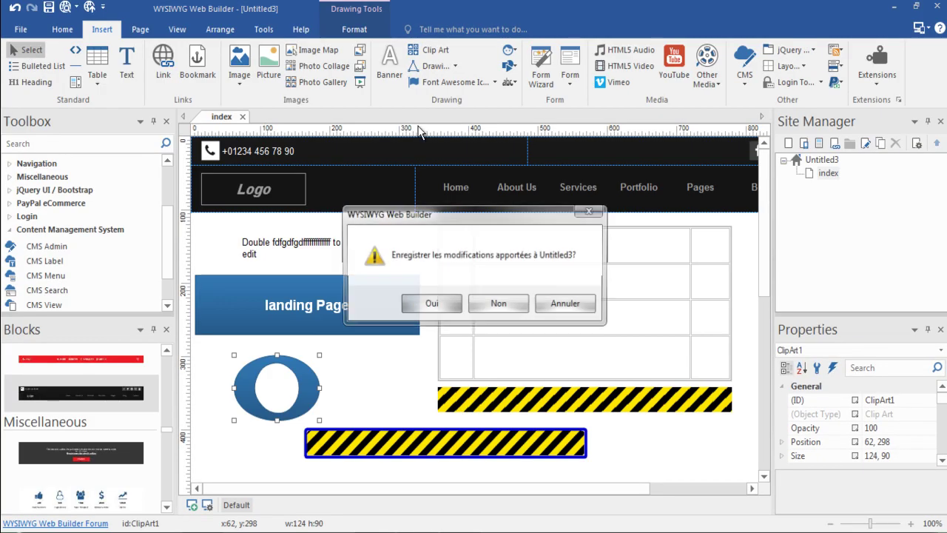
pyautogui.click(488, 302)
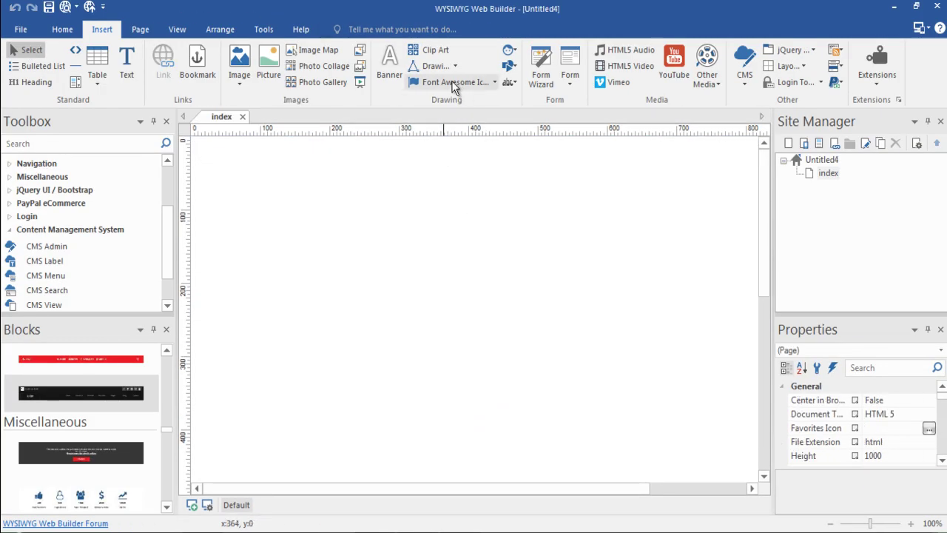
# Insert a form button at about position 214, 88 on the blank page.
pyautogui.click(542, 82)
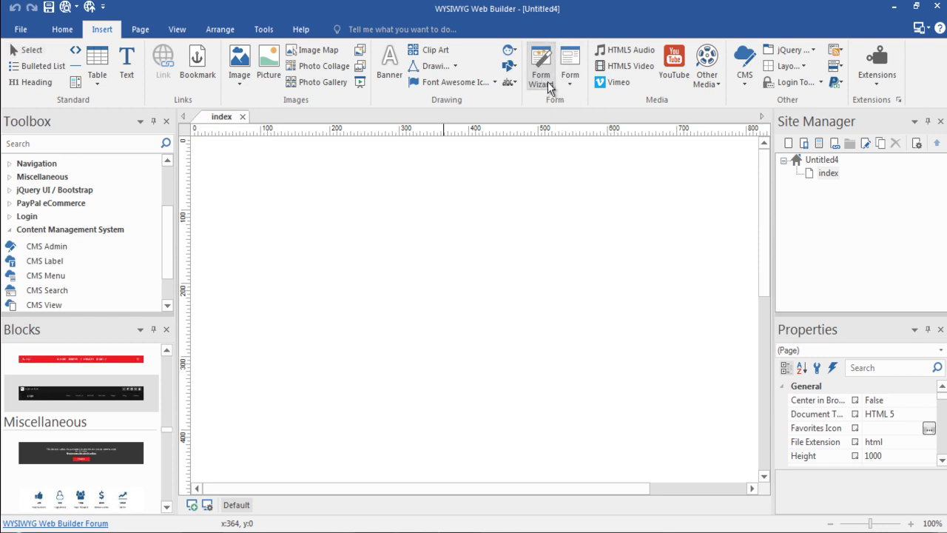
pyautogui.click(568, 85)
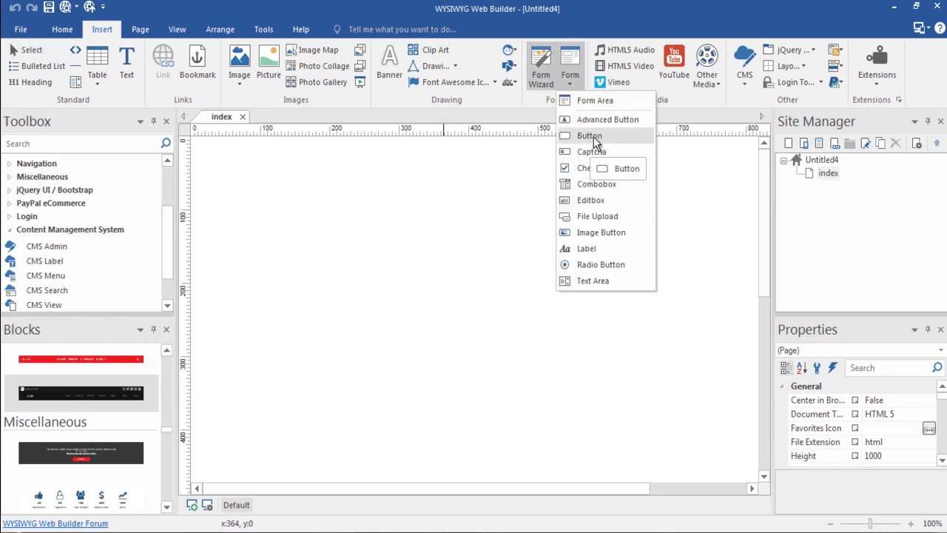
pyautogui.click(590, 136)
pyautogui.moveTo(339, 201); pyautogui.dragTo(487, 261)
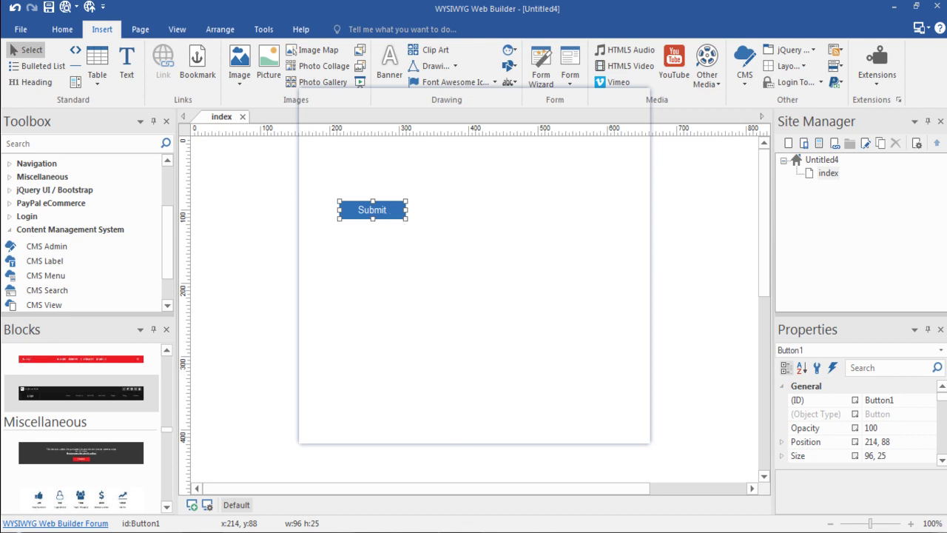
pyautogui.click(435, 415)
# Insert a form button at position 263, 114 and enlarge it to about 270 by 51 px.
pyautogui.click(106, 34)
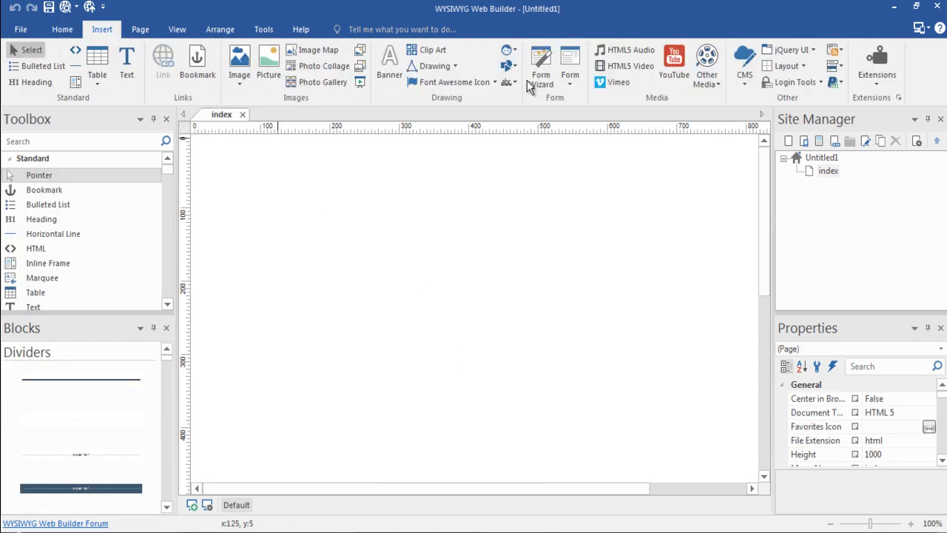
pyautogui.click(577, 86)
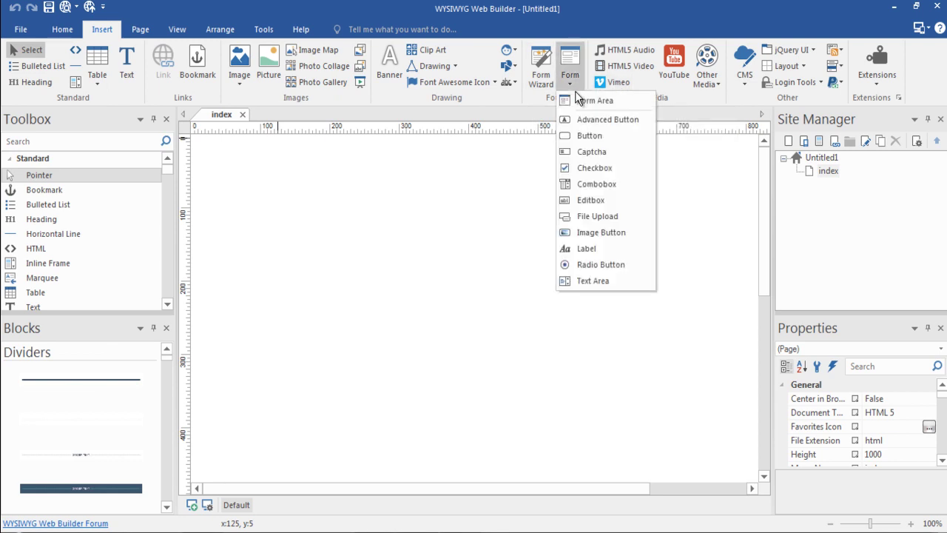
pyautogui.click(581, 134)
pyautogui.moveTo(373, 217); pyautogui.dragTo(530, 282)
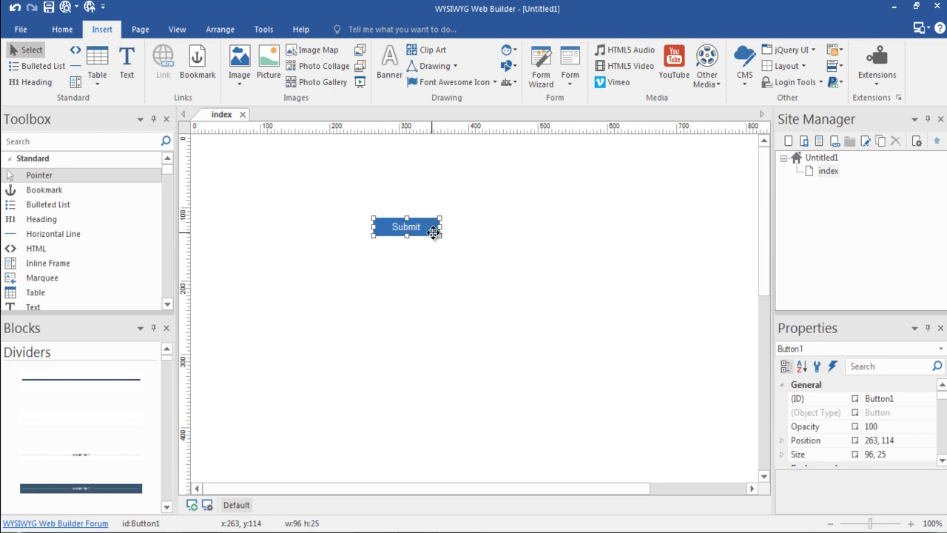
pyautogui.moveTo(442, 227); pyautogui.dragTo(561, 227)
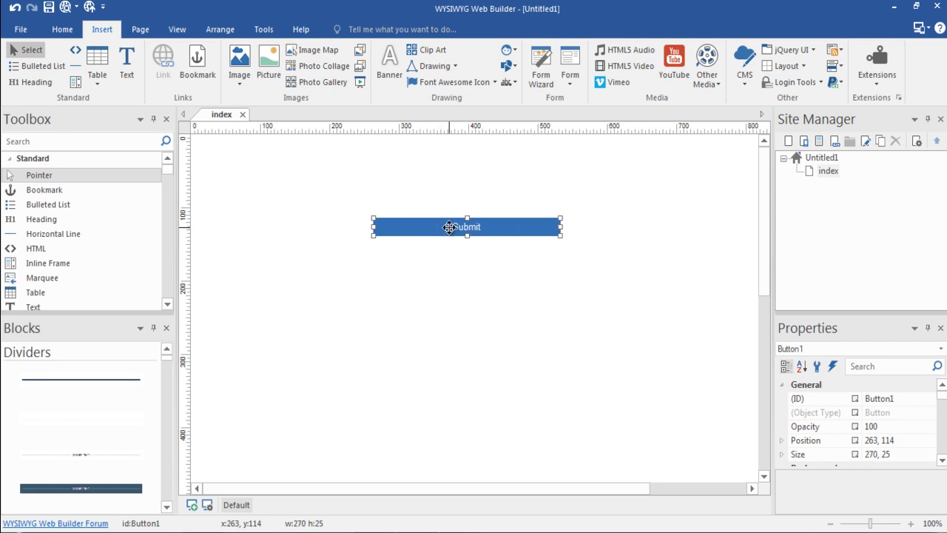
pyautogui.moveTo(467, 236)
pyautogui.mouseDown()
pyautogui.moveTo(467, 270)
pyautogui.moveTo(467, 254)
pyautogui.mouseUp()
# Name the button "submit" and review its label, button type, access key and tab index settings.
pyautogui.doubleClick(472, 236)
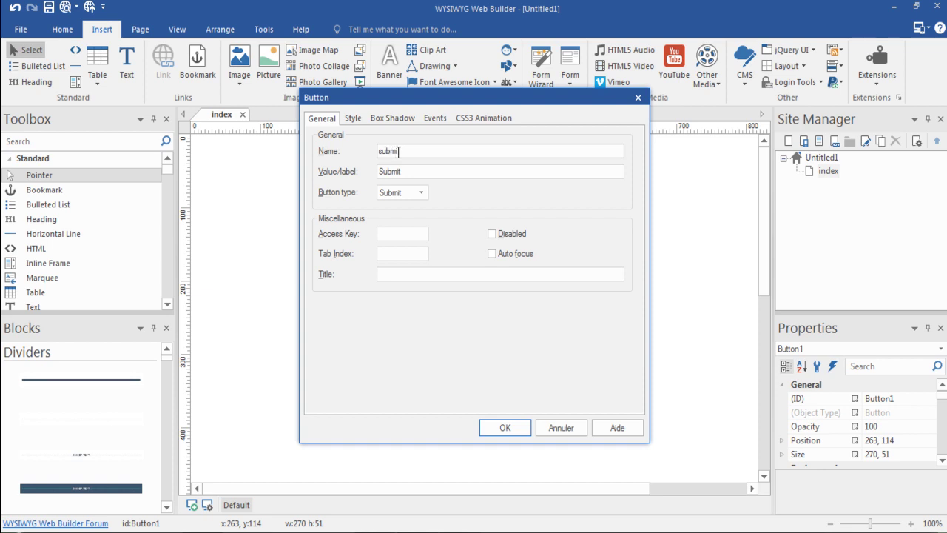
pyautogui.click(422, 171)
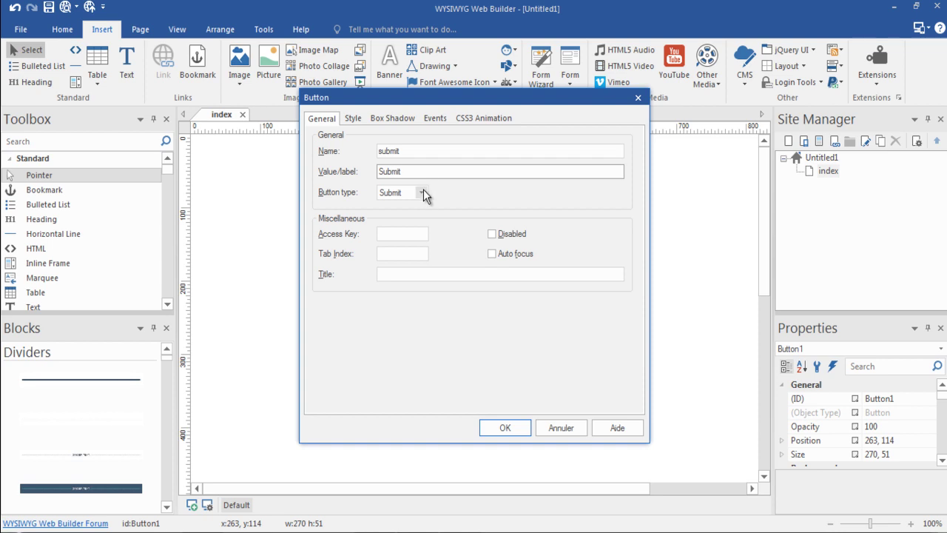
pyautogui.click(422, 191)
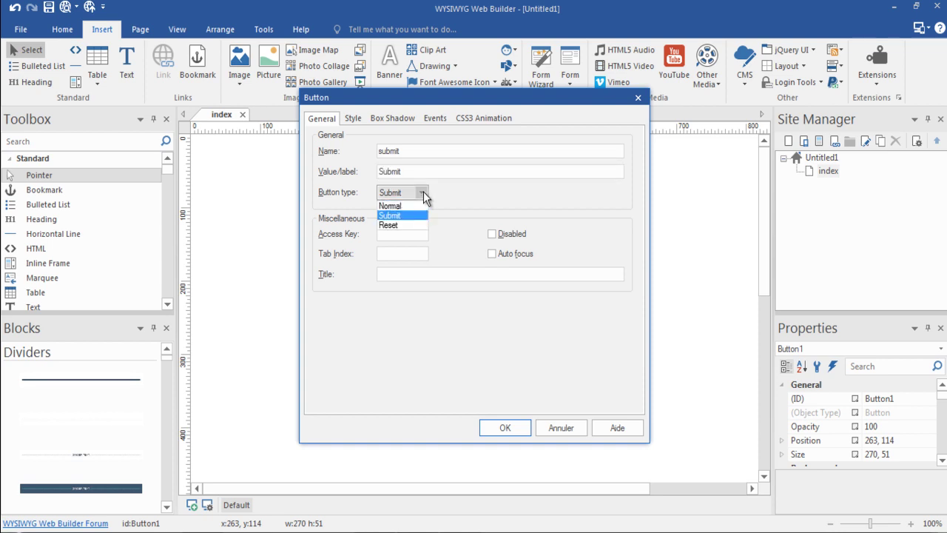
pyautogui.click(473, 204)
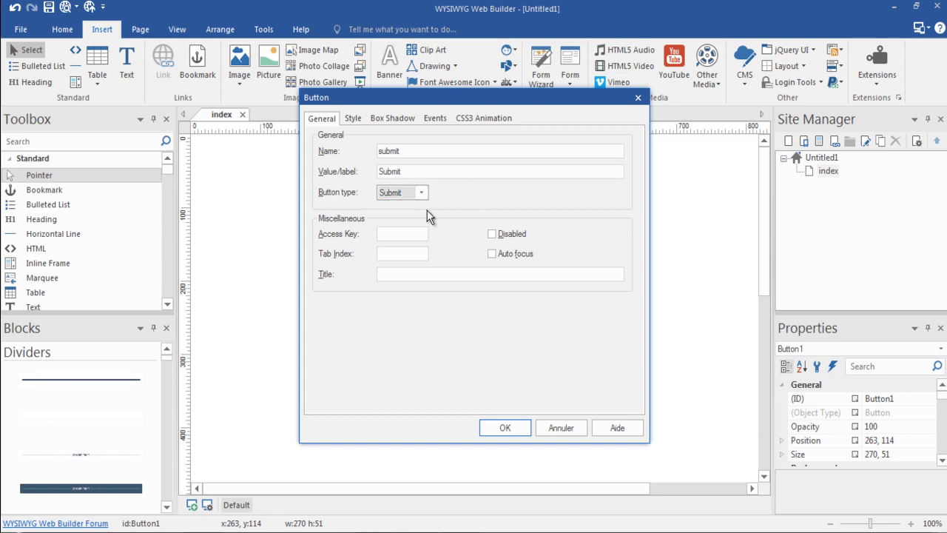
pyautogui.click(393, 235)
pyautogui.click(389, 254)
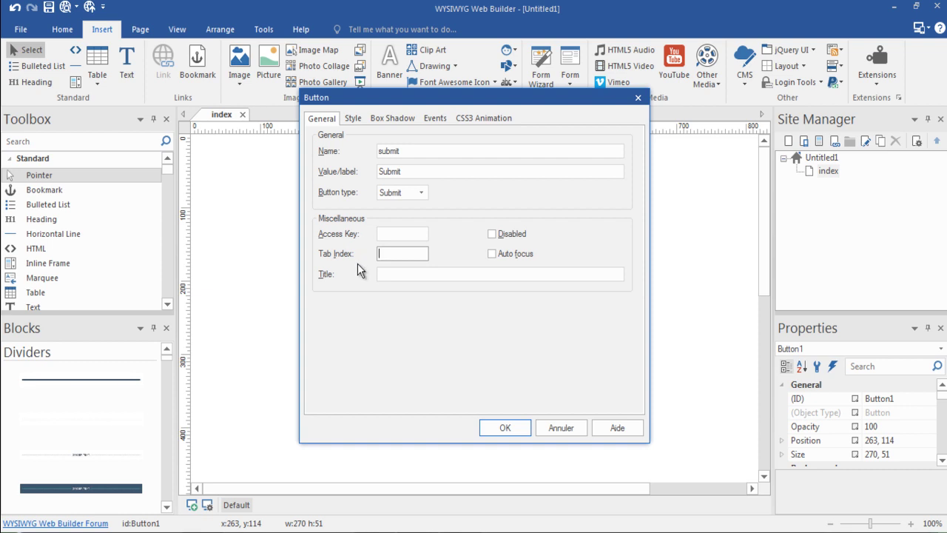
# Set the button's solid background color to bright green and apply the button settings.
pyautogui.click(352, 120)
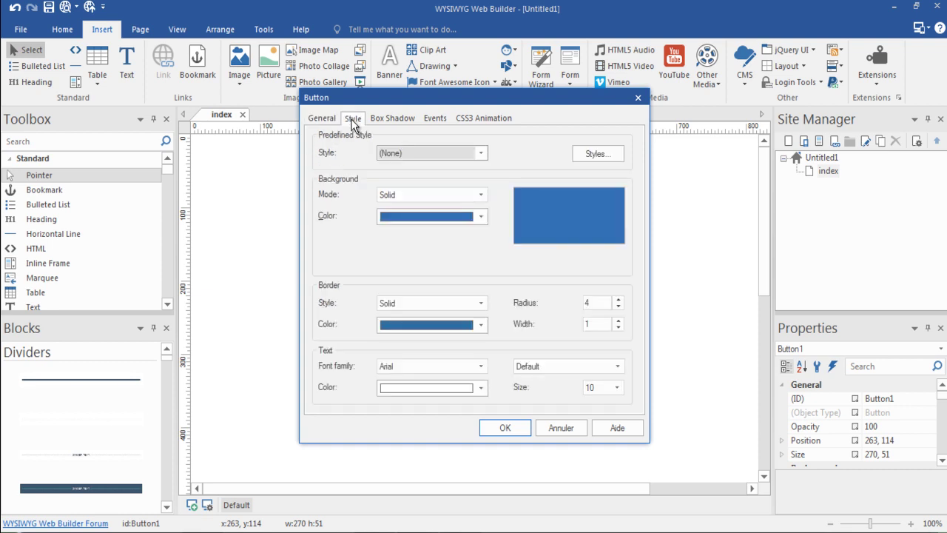
pyautogui.click(480, 217)
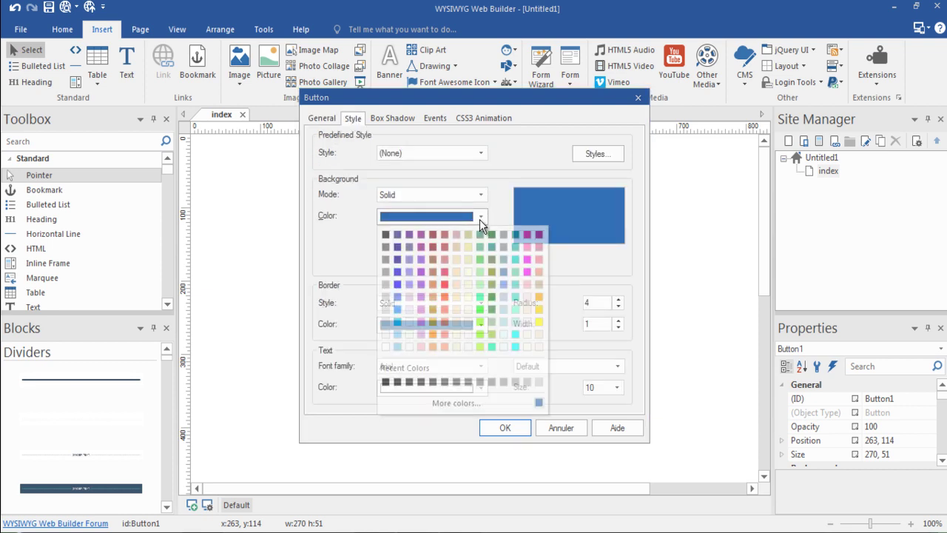
pyautogui.click(480, 308)
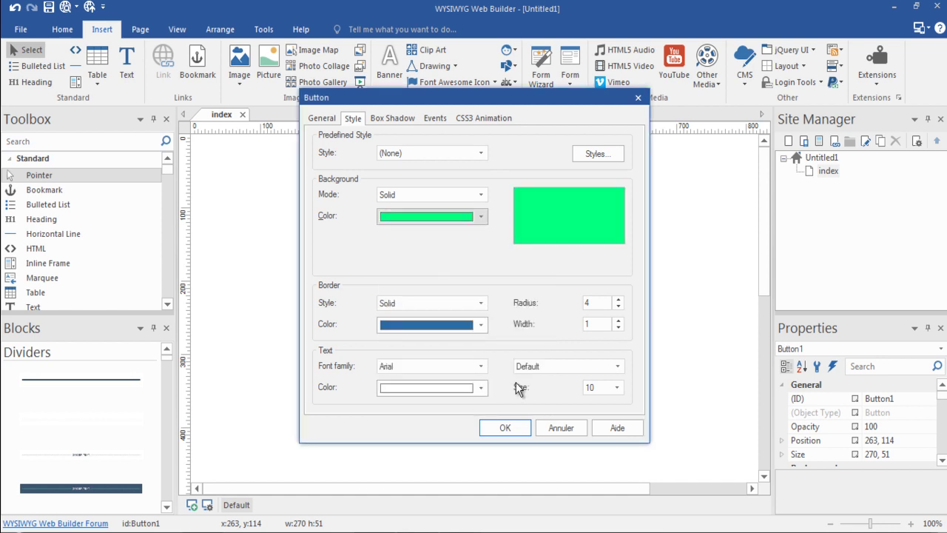
pyautogui.click(498, 429)
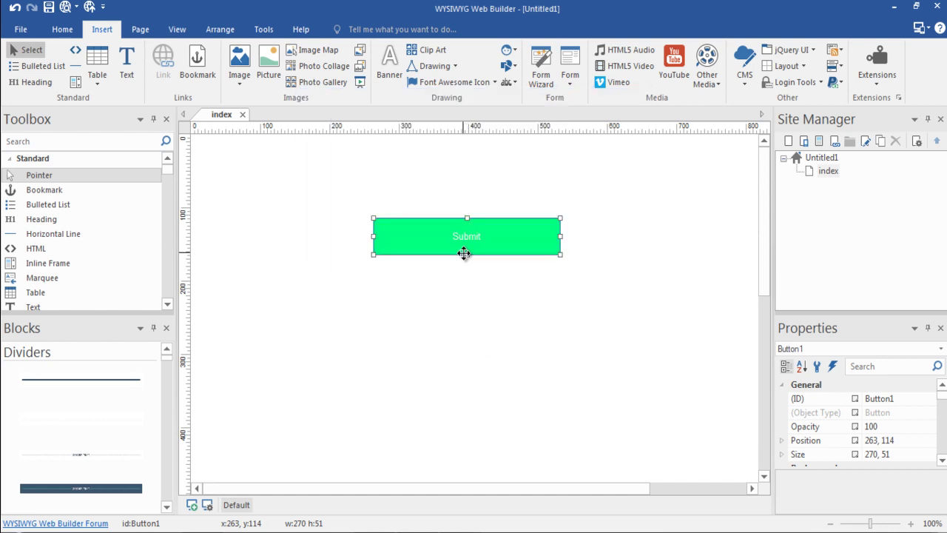
# Set the submit button's solid background color to blue and its border color to red, and apply the settings.
pyautogui.doubleClick(423, 245)
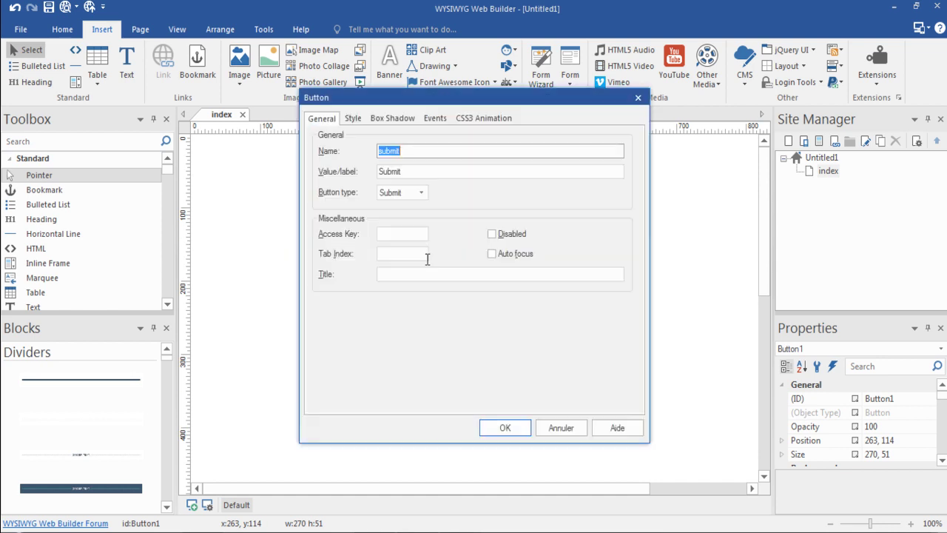
pyautogui.click(352, 118)
pyautogui.click(426, 223)
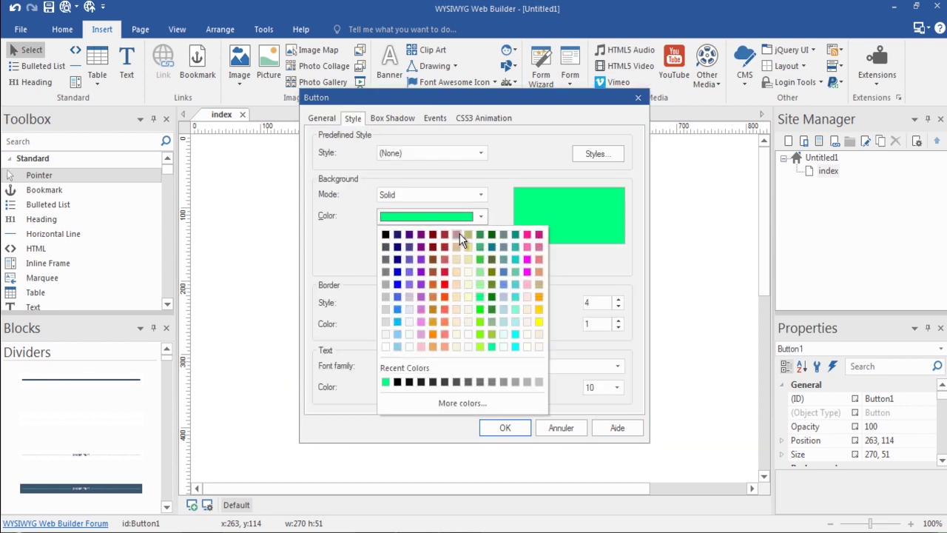
pyautogui.click(397, 285)
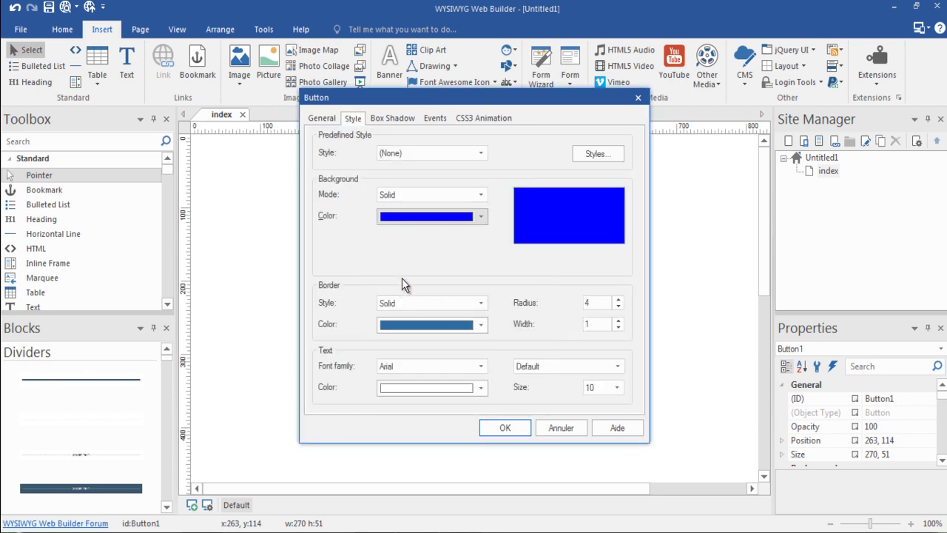
pyautogui.click(480, 325)
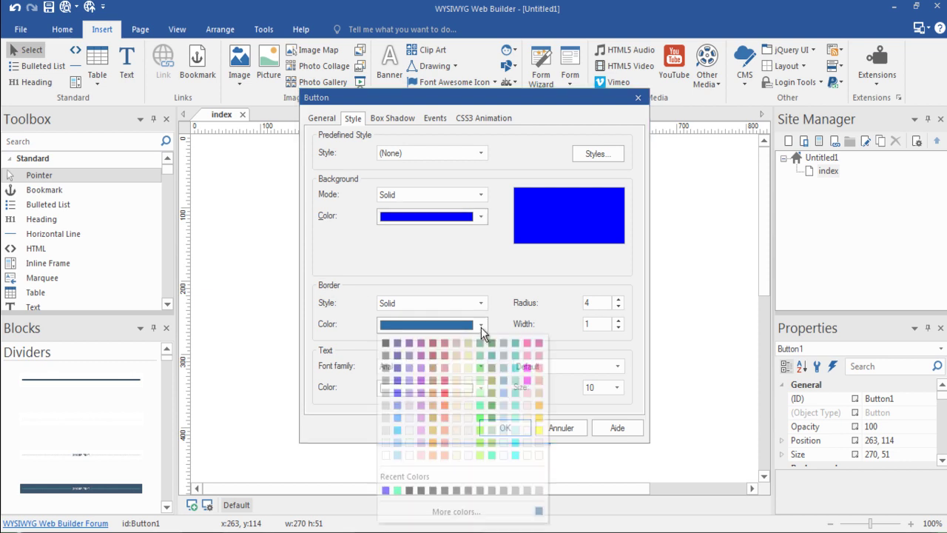
pyautogui.click(446, 394)
pyautogui.click(502, 427)
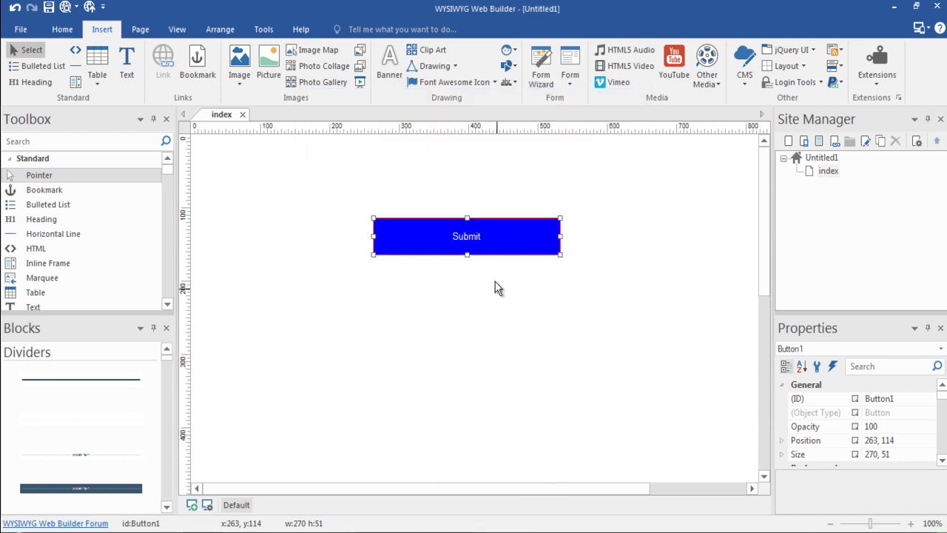
pyautogui.click(576, 320)
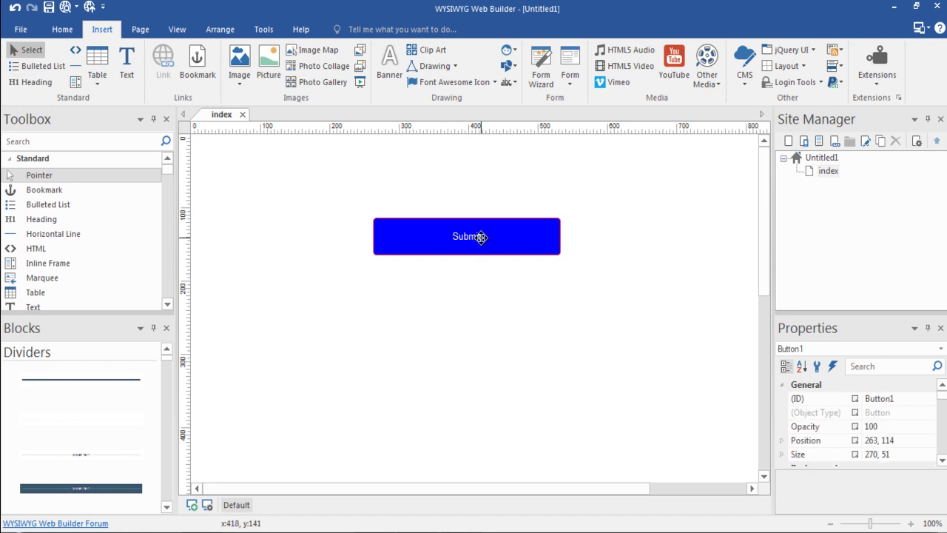
# Choose Submit as the button type and set the button text's font family to Bookman Old Style.
pyautogui.doubleClick(481, 241)
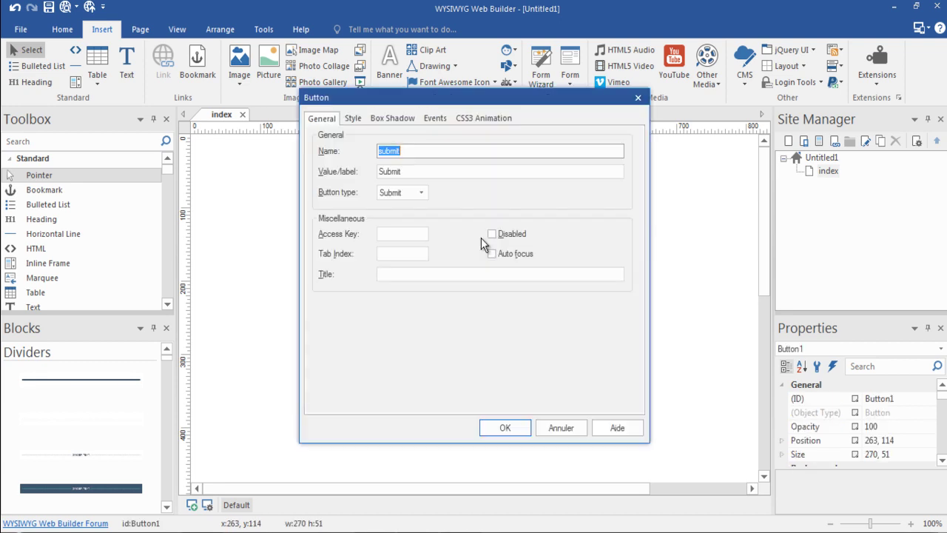
pyautogui.click(420, 194)
pyautogui.click(418, 212)
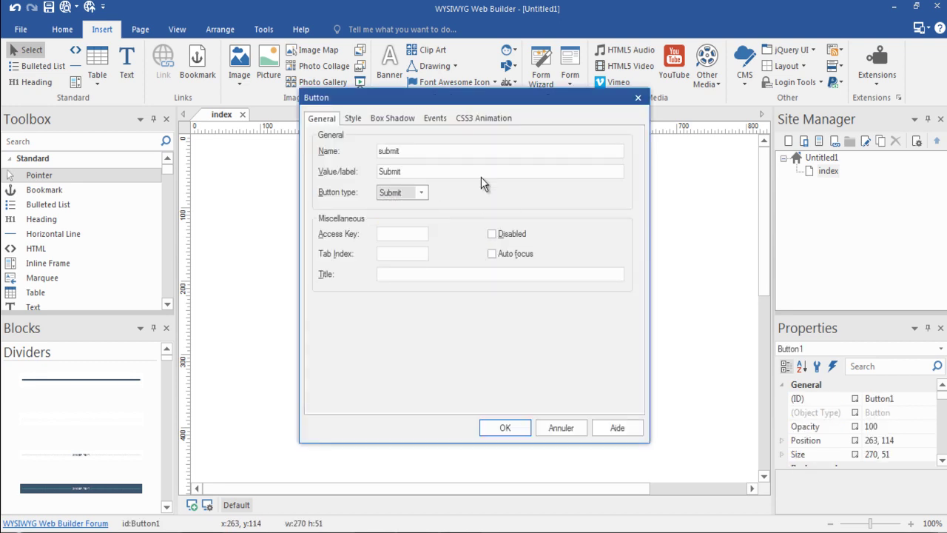
pyautogui.click(360, 117)
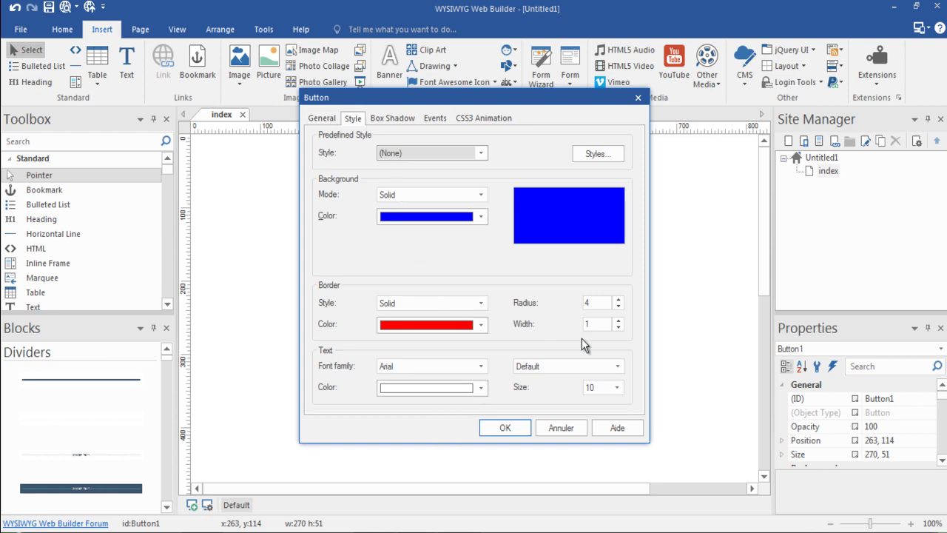
pyautogui.click(481, 366)
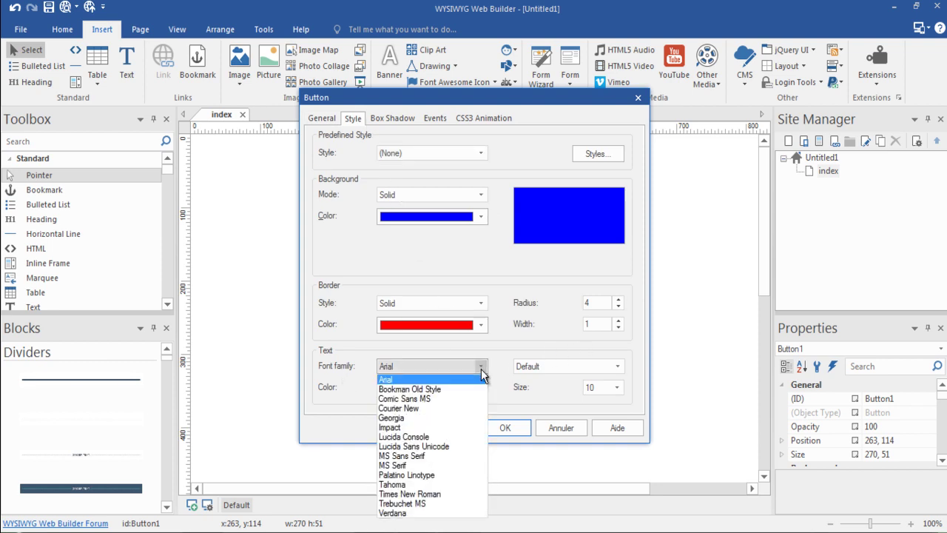
pyautogui.click(441, 378)
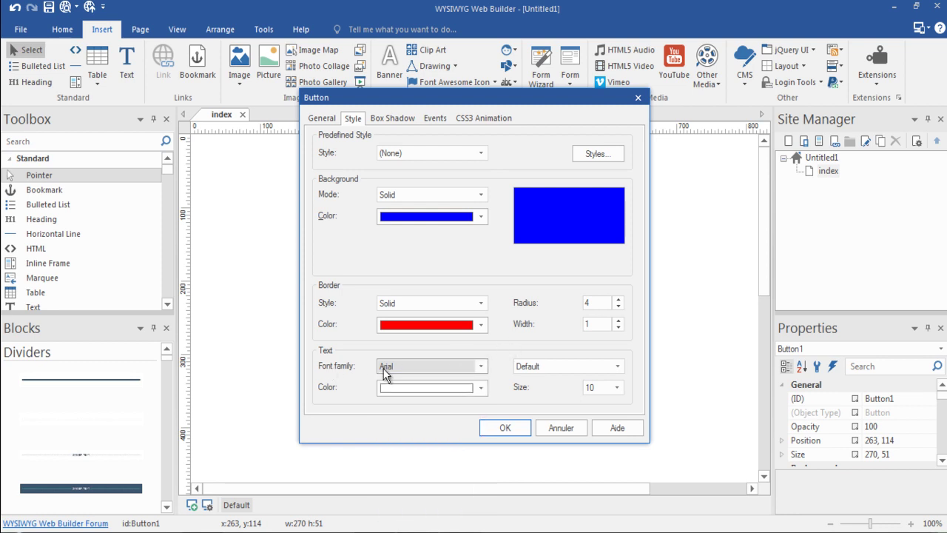
pyautogui.click(481, 372)
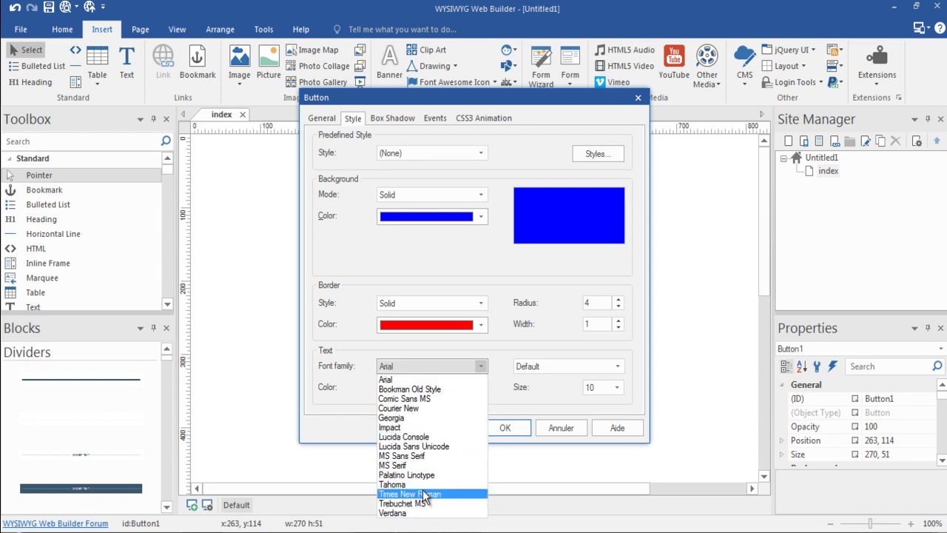
pyautogui.click(421, 389)
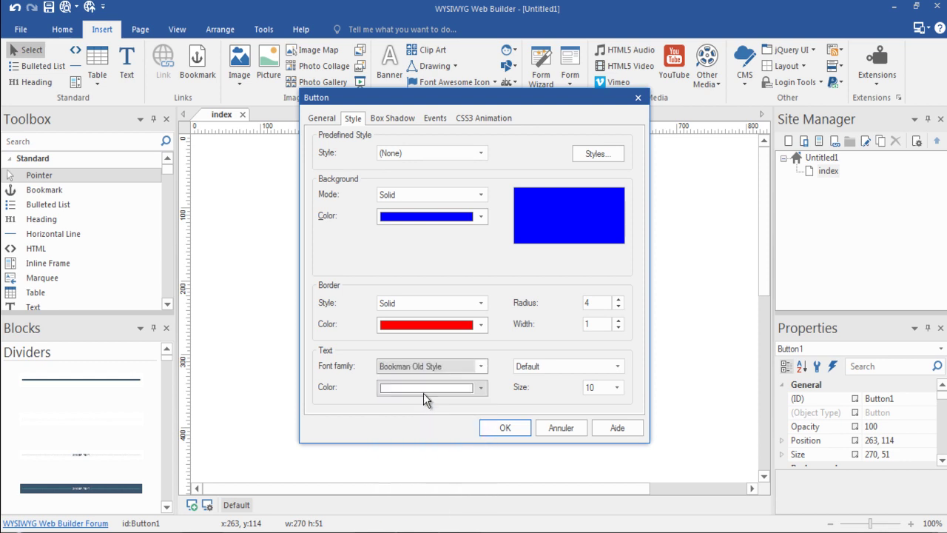
# Make the button text purple, size 16 and bold, and apply the style settings.
pyautogui.click(459, 390)
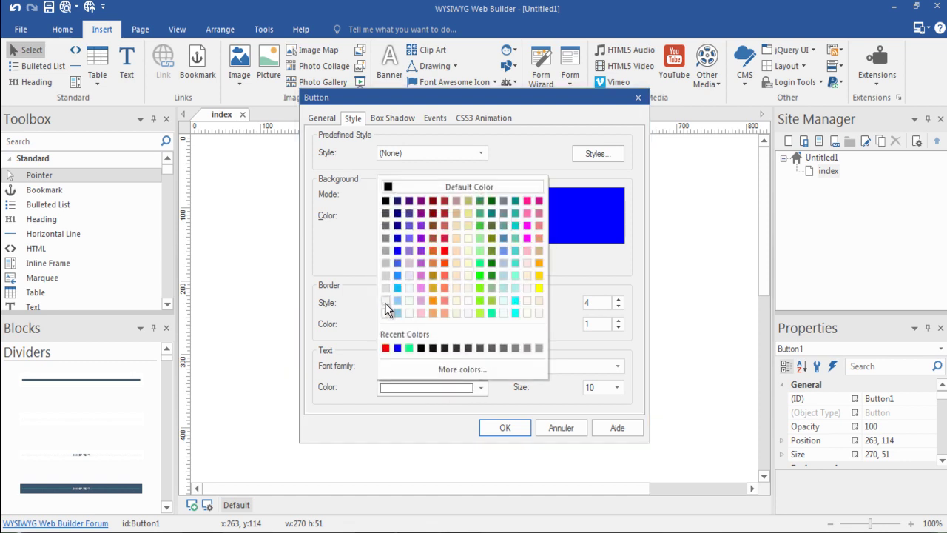
pyautogui.click(422, 239)
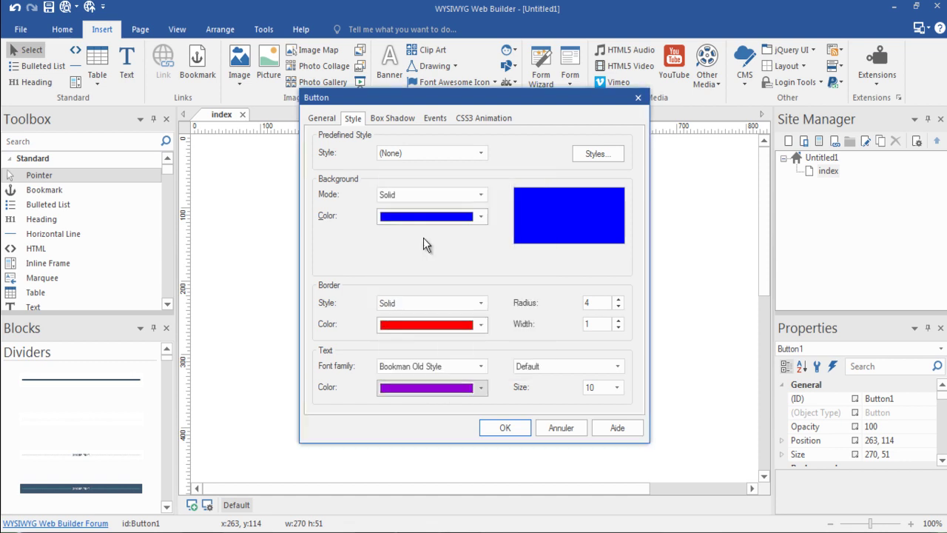
pyautogui.click(617, 388)
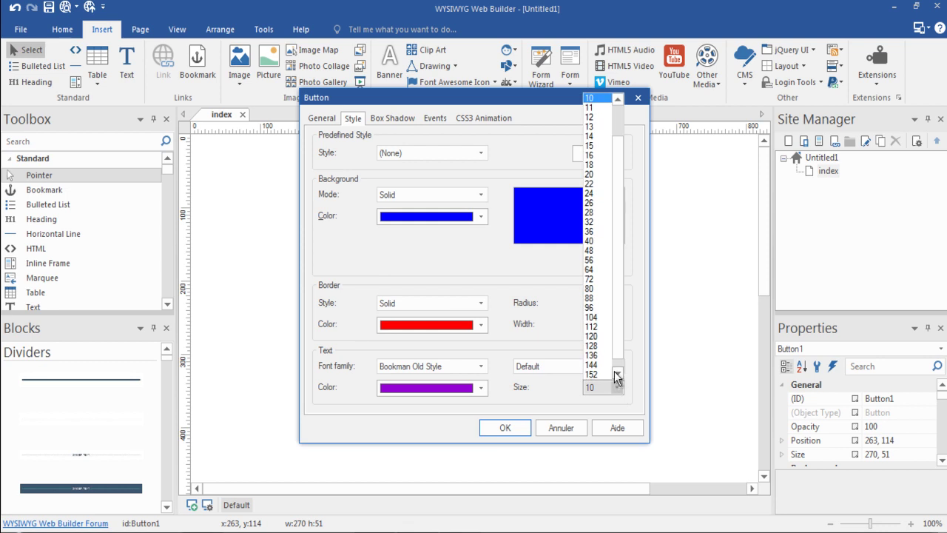
pyautogui.click(594, 156)
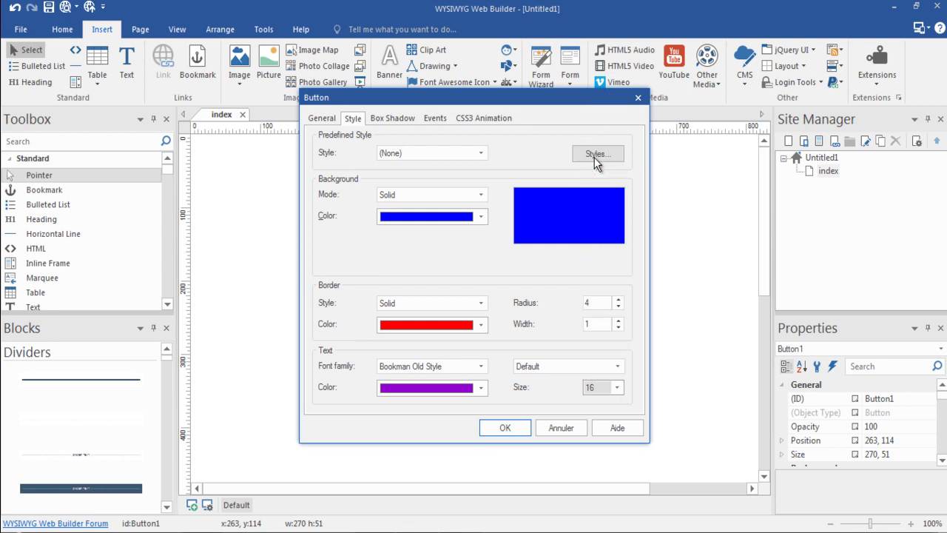
pyautogui.click(580, 369)
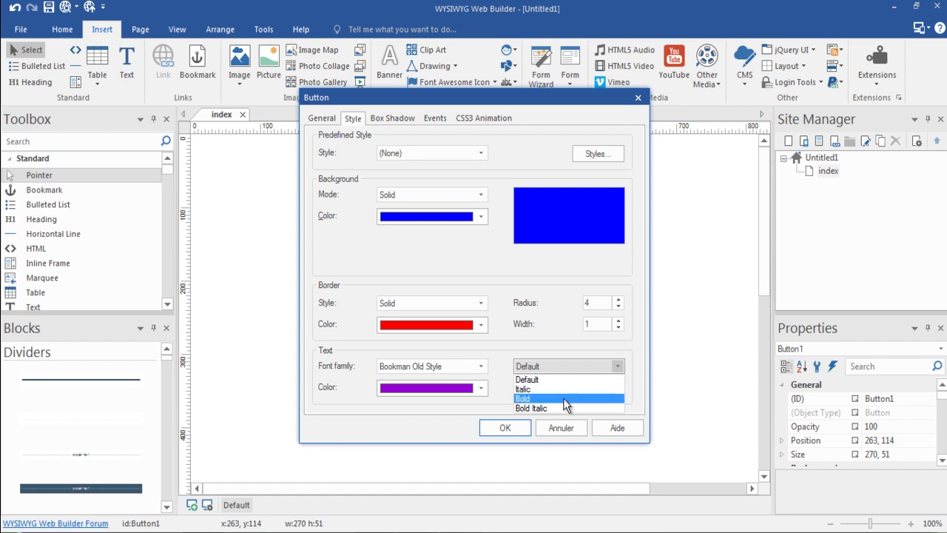
pyautogui.click(565, 403)
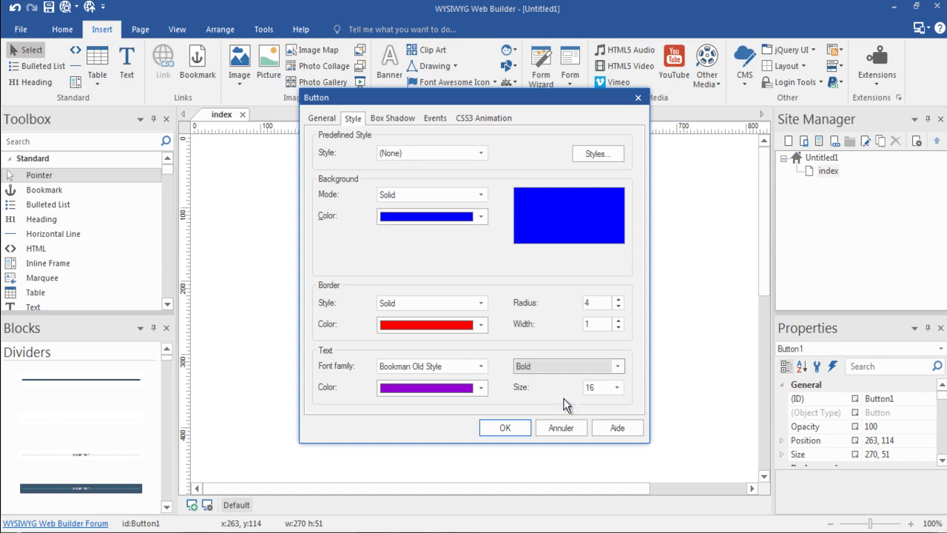
pyautogui.click(503, 429)
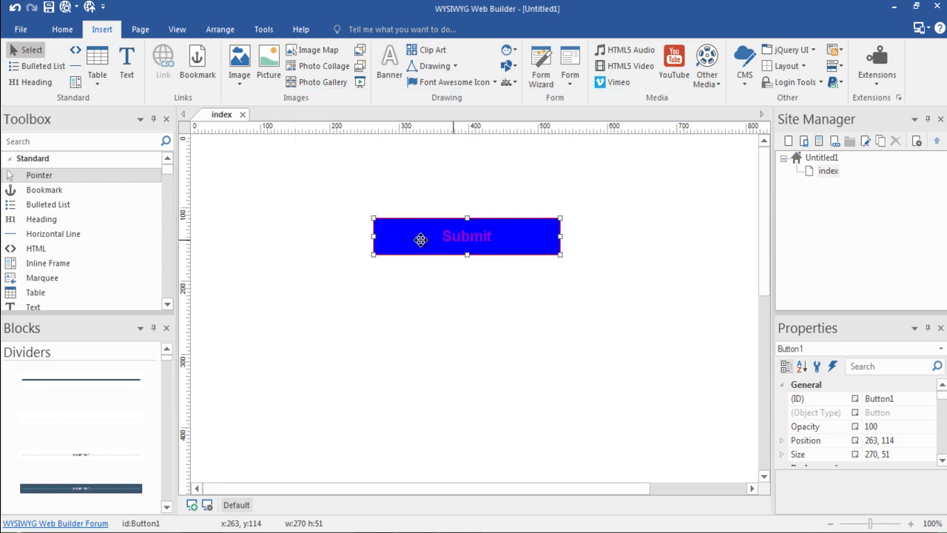
# Change the submit button's text color to red and apply it.
pyautogui.doubleClick(468, 235)
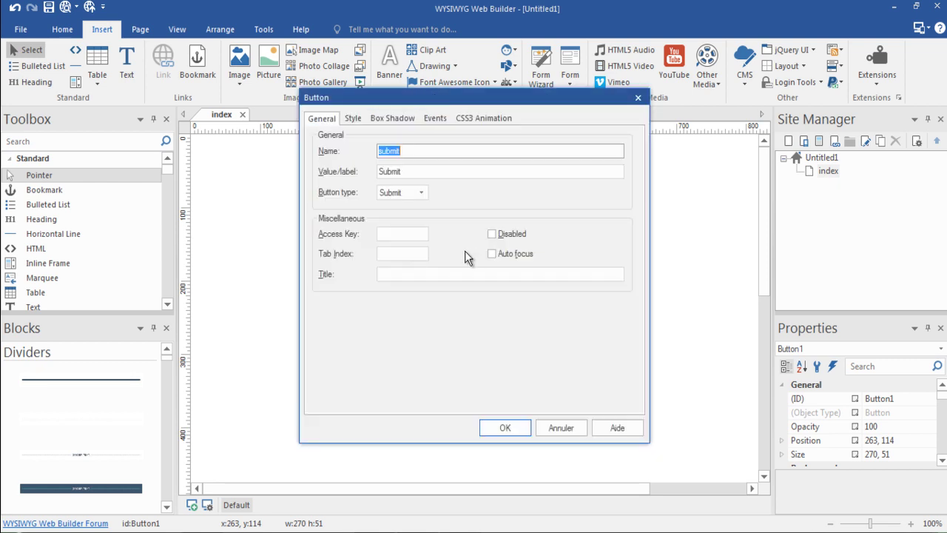
pyautogui.click(352, 118)
pyautogui.click(480, 387)
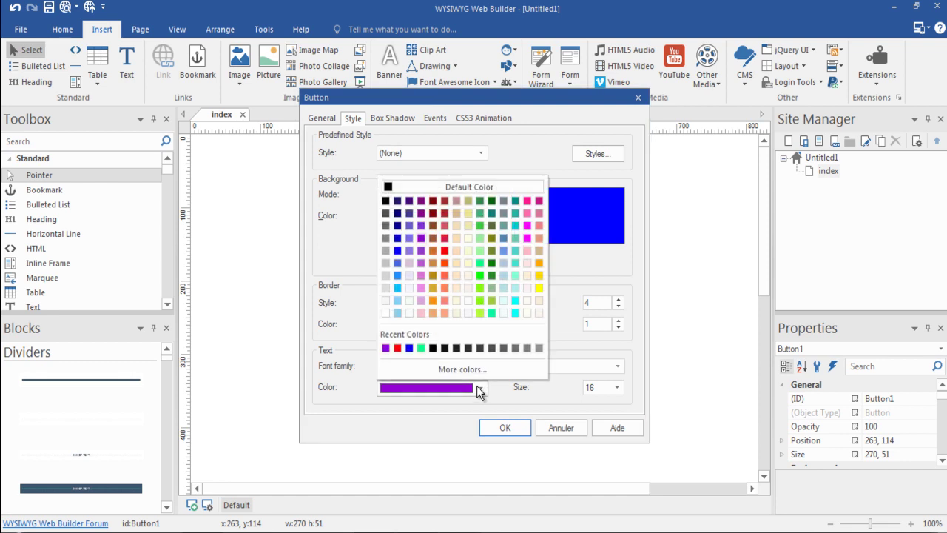
pyautogui.click(446, 249)
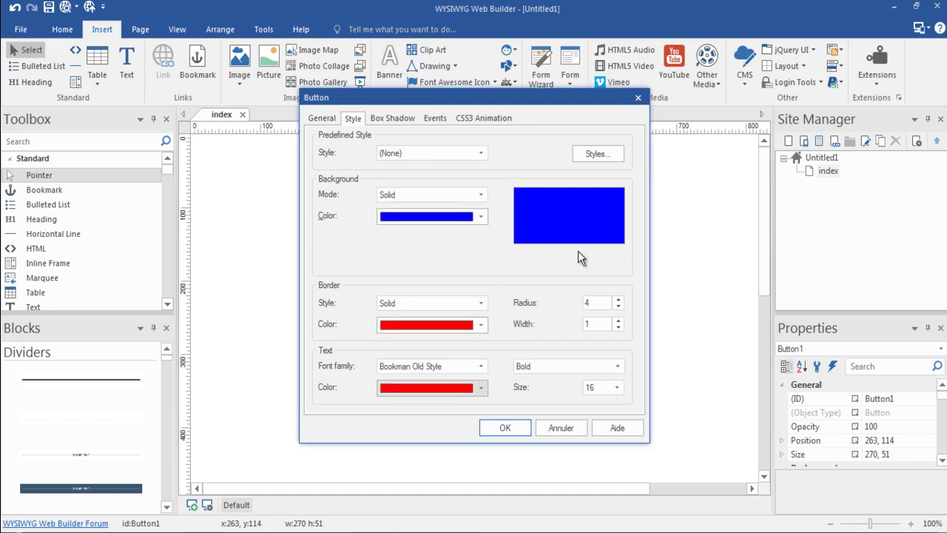
pyautogui.click(508, 428)
pyautogui.click(494, 297)
# Set the submit button's text size to 32 and apply it.
pyautogui.doubleClick(487, 242)
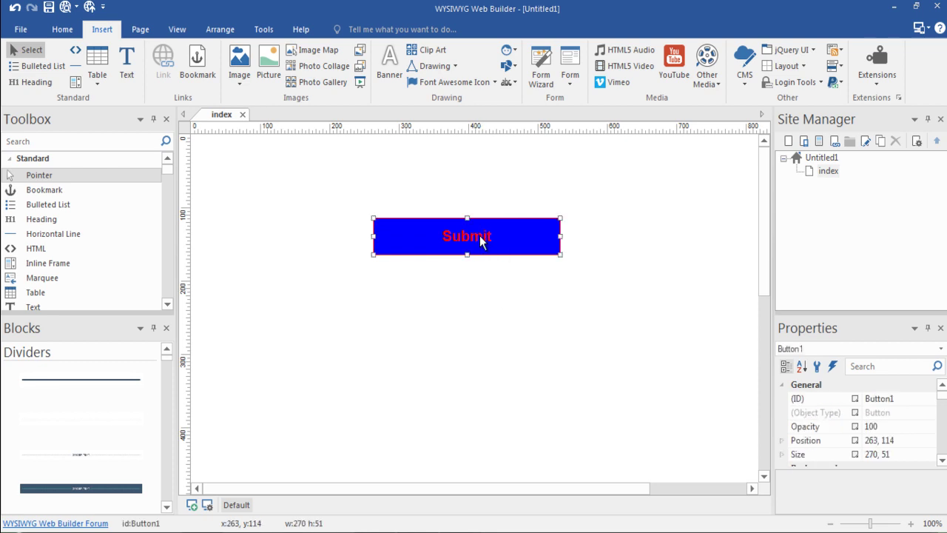
pyautogui.click(350, 120)
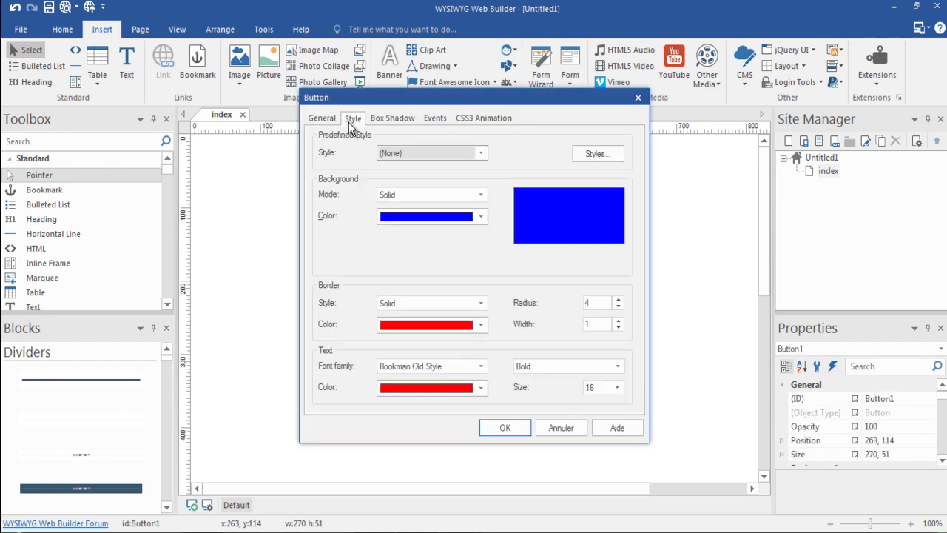
pyautogui.click(614, 392)
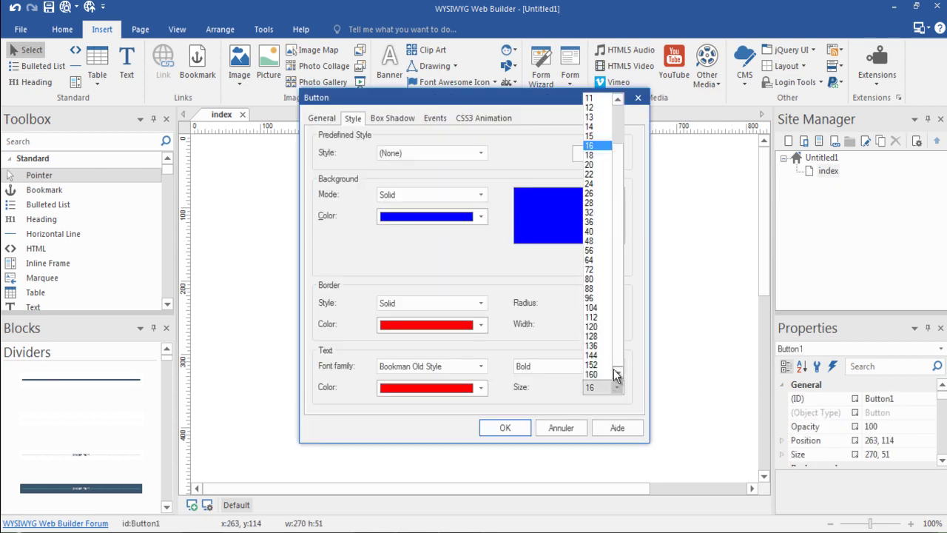
pyautogui.click(594, 213)
pyautogui.click(504, 428)
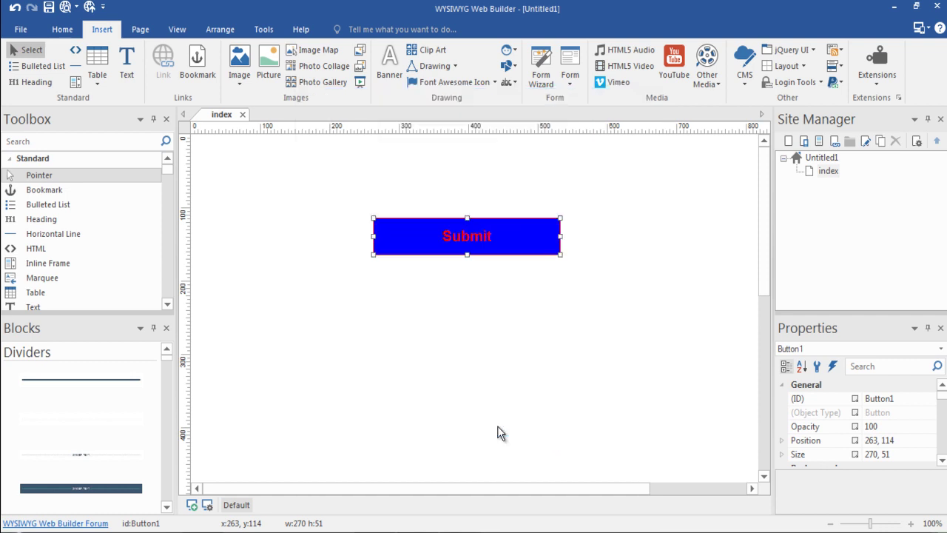
pyautogui.click(495, 281)
# Review the submit button's box shadow, events, CSS3 animation, general and style settings.
pyautogui.click(481, 235)
pyautogui.doubleClick(480, 235)
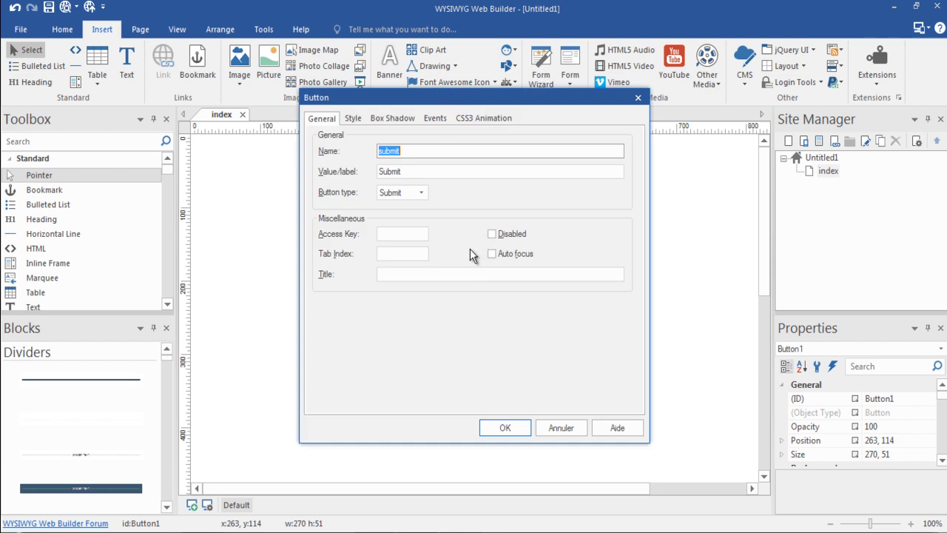
pyautogui.click(391, 120)
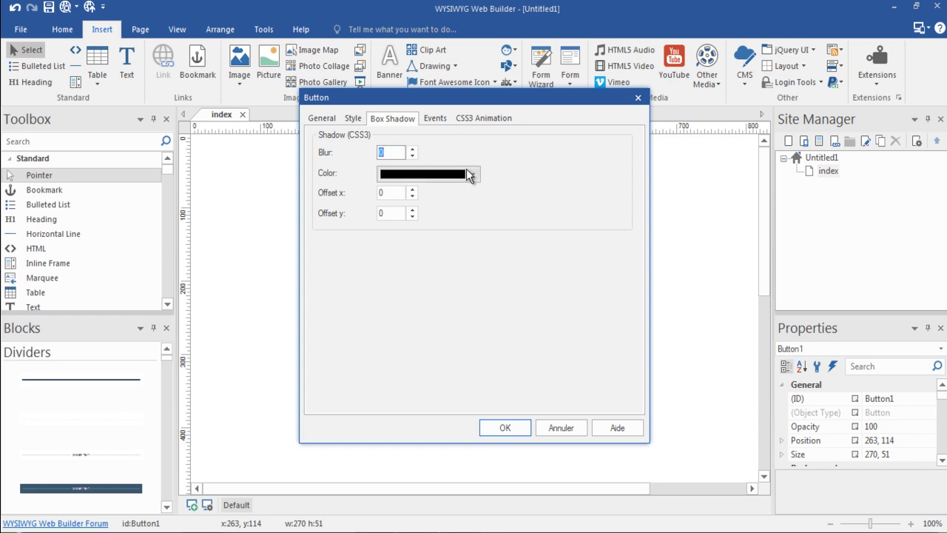
pyautogui.click(433, 123)
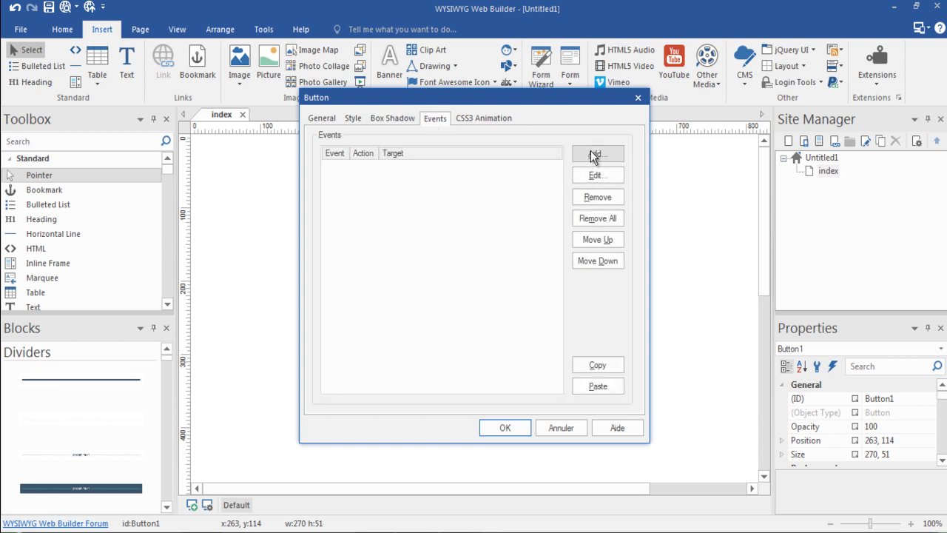
pyautogui.click(487, 118)
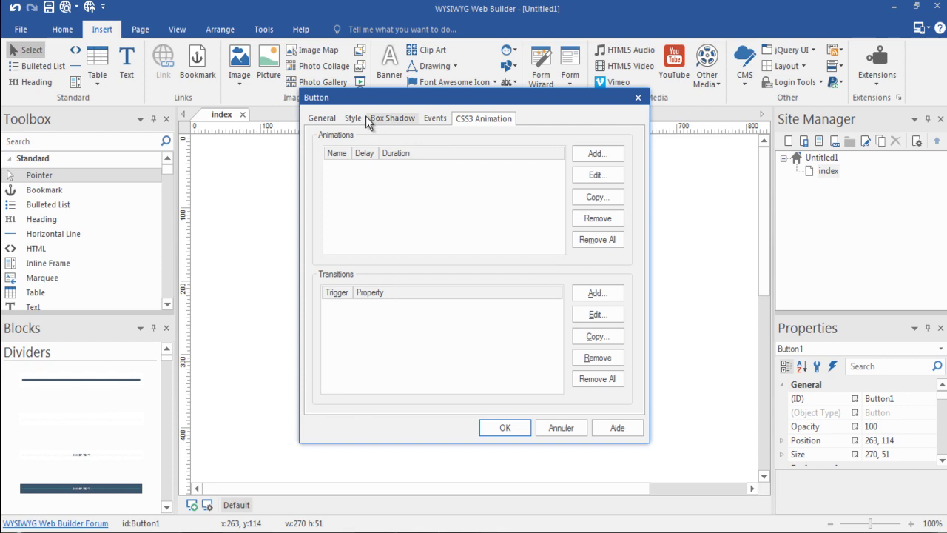
pyautogui.click(320, 119)
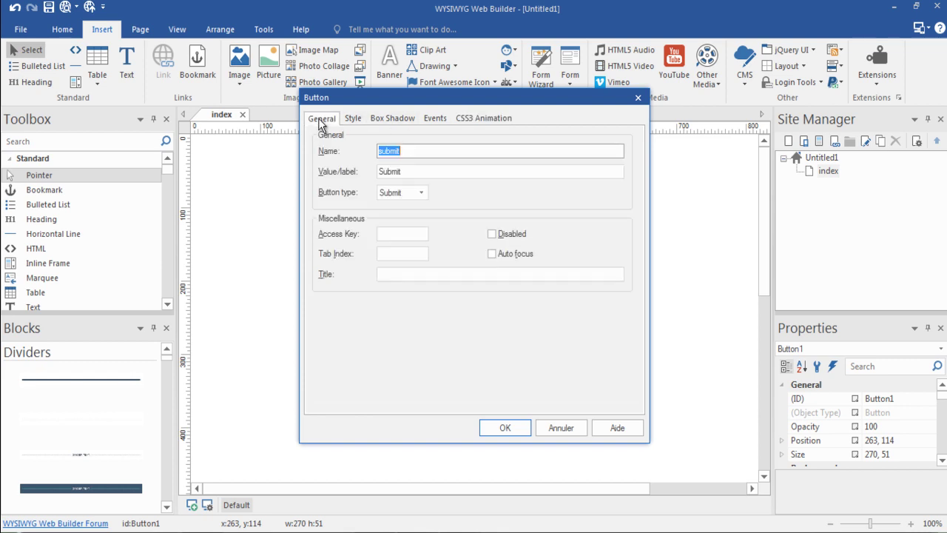
pyautogui.click(475, 120)
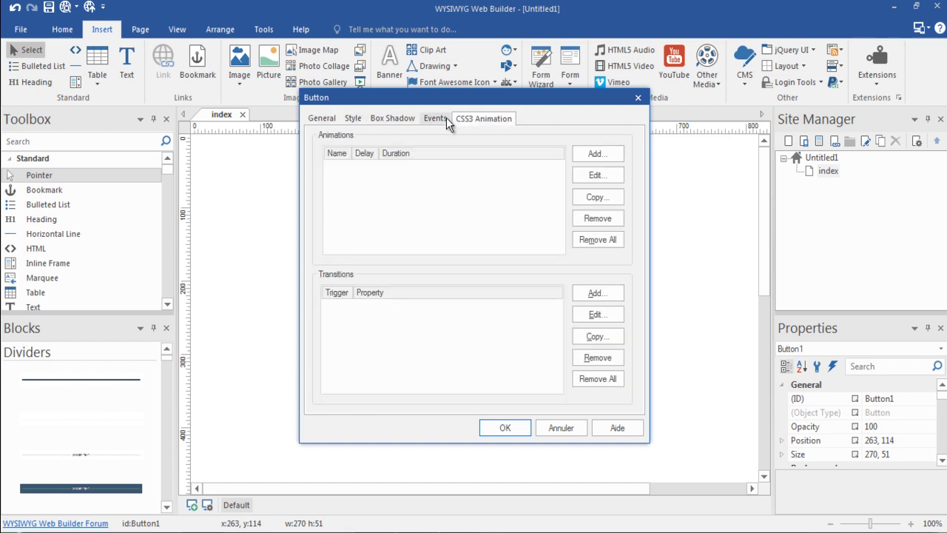
pyautogui.click(444, 117)
pyautogui.click(332, 119)
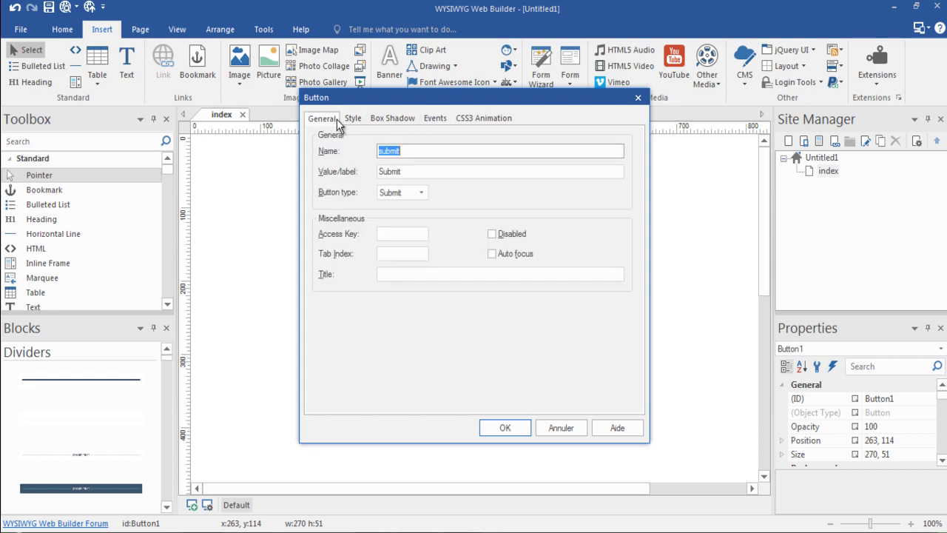
pyautogui.click(351, 118)
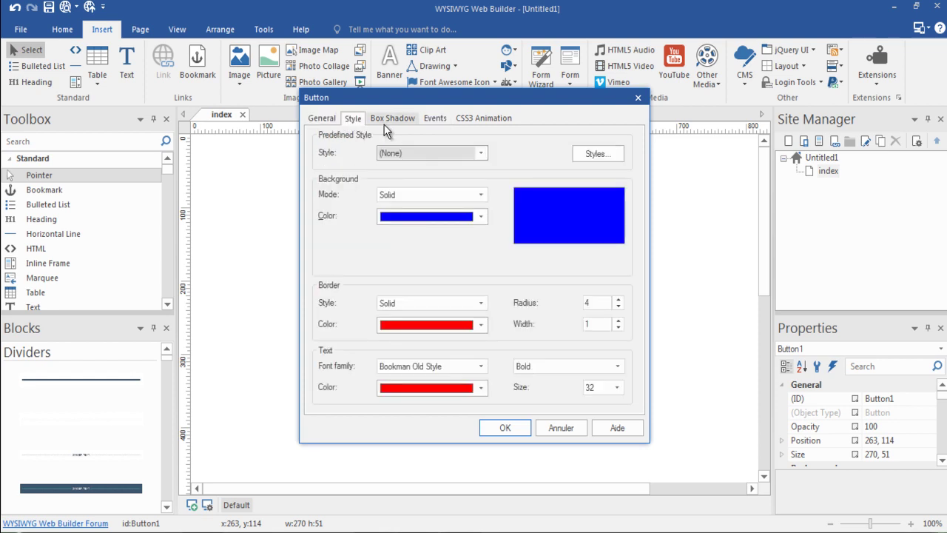
# Check the submit button's box shadow and general settings again, close them without changes, and show the available form objects.
pyautogui.click(388, 117)
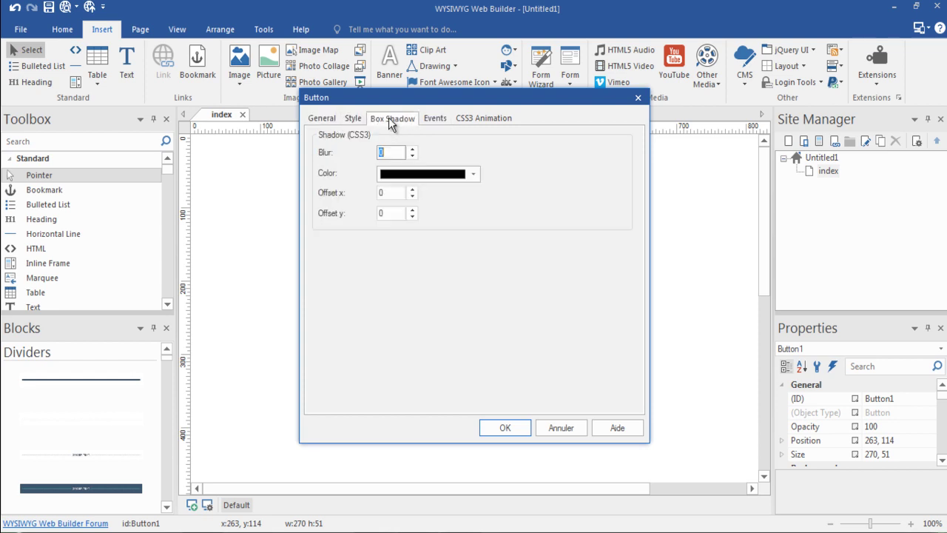
pyautogui.click(351, 120)
pyautogui.click(328, 120)
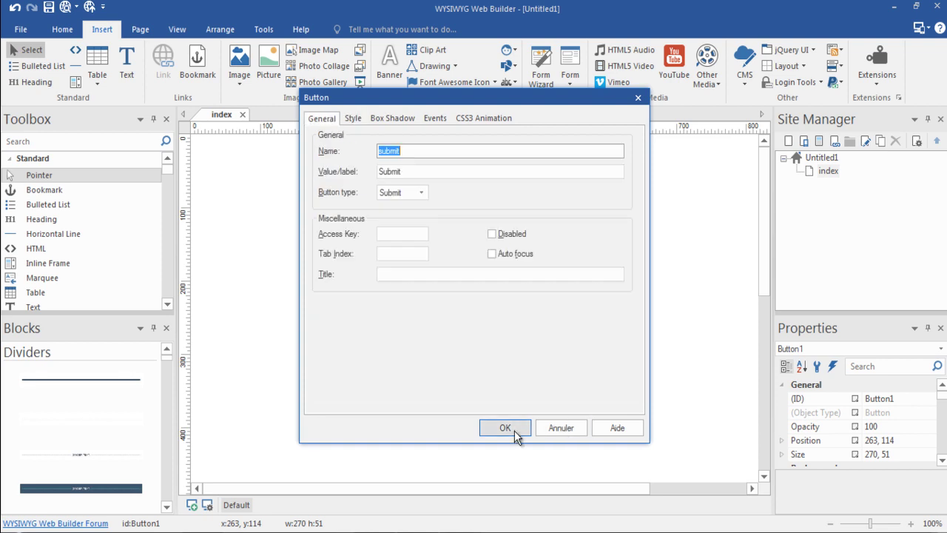
pyautogui.click(557, 429)
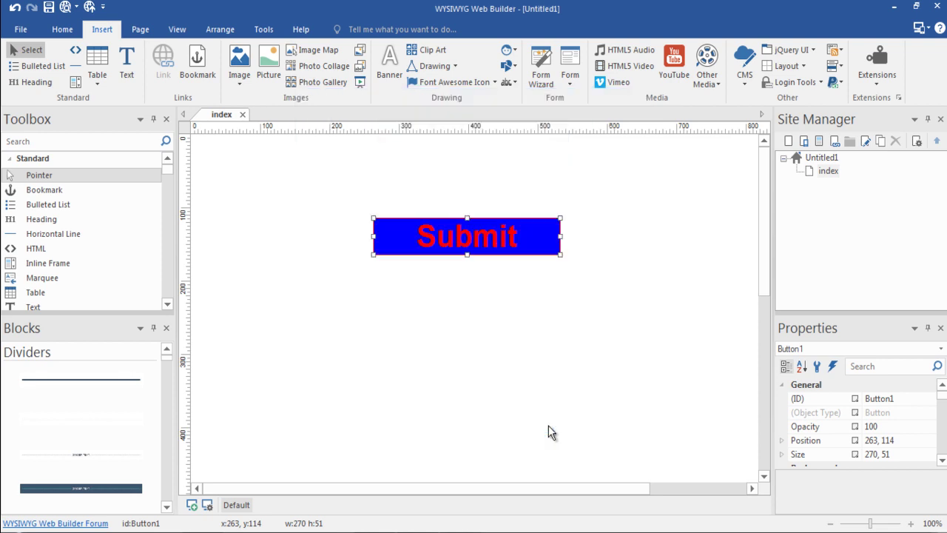
pyautogui.click(568, 78)
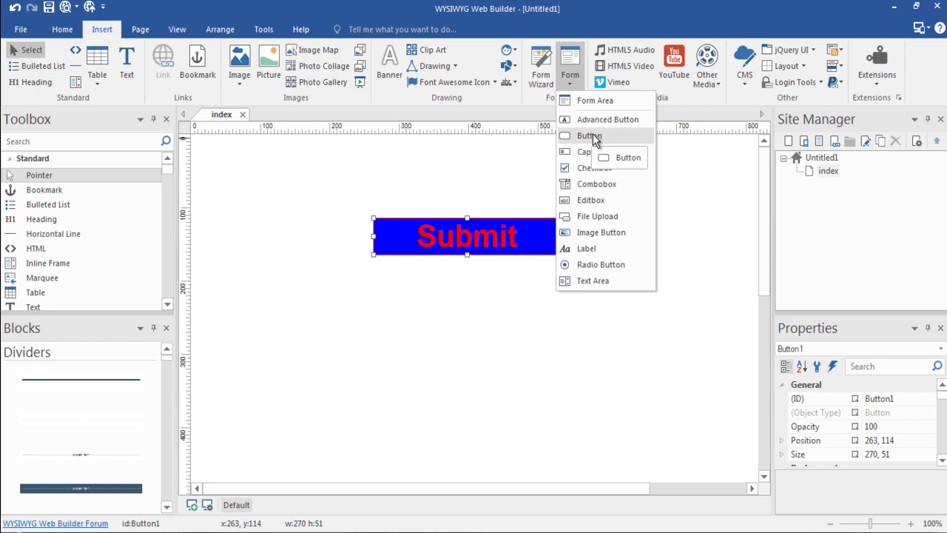
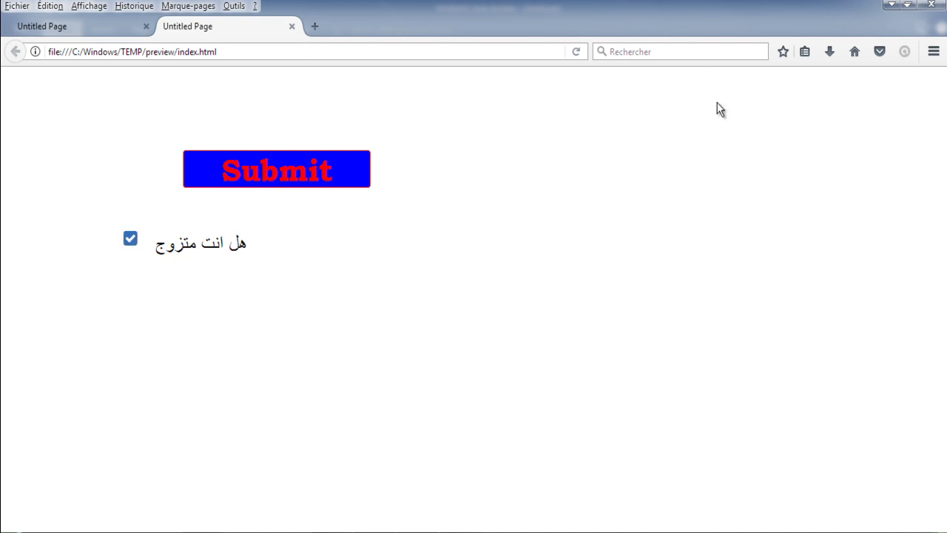
# Return to WYSIWYG Web Builder and insert a YouTube object about 304 by 171 beside the Arabic checkbox text, below the Submit button.
pyautogui.hotkey('alt', 'Tab')
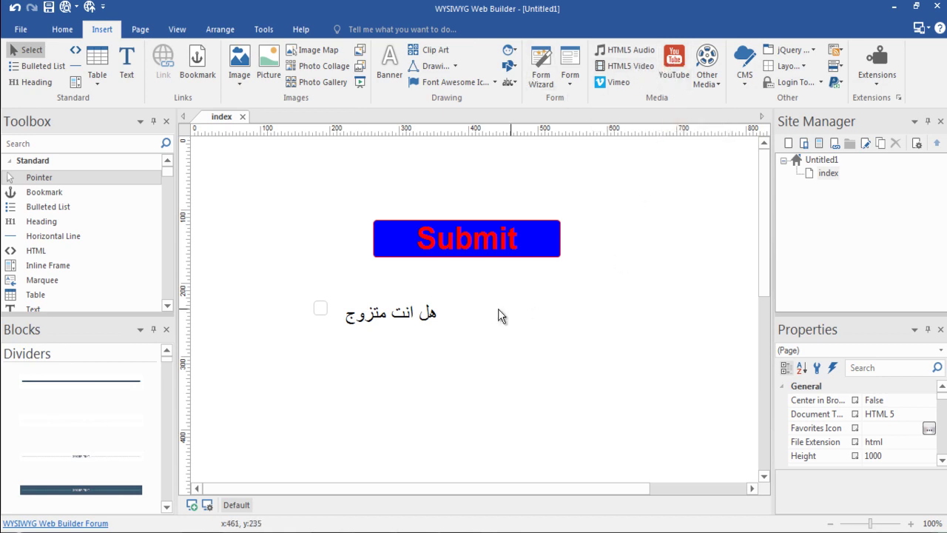
pyautogui.click(685, 60)
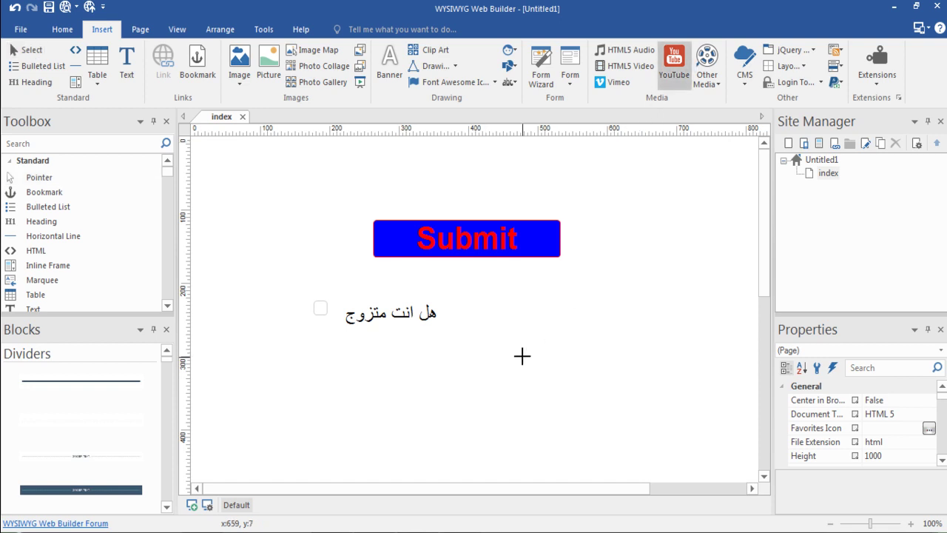
pyautogui.moveTo(481, 311); pyautogui.dragTo(699, 400)
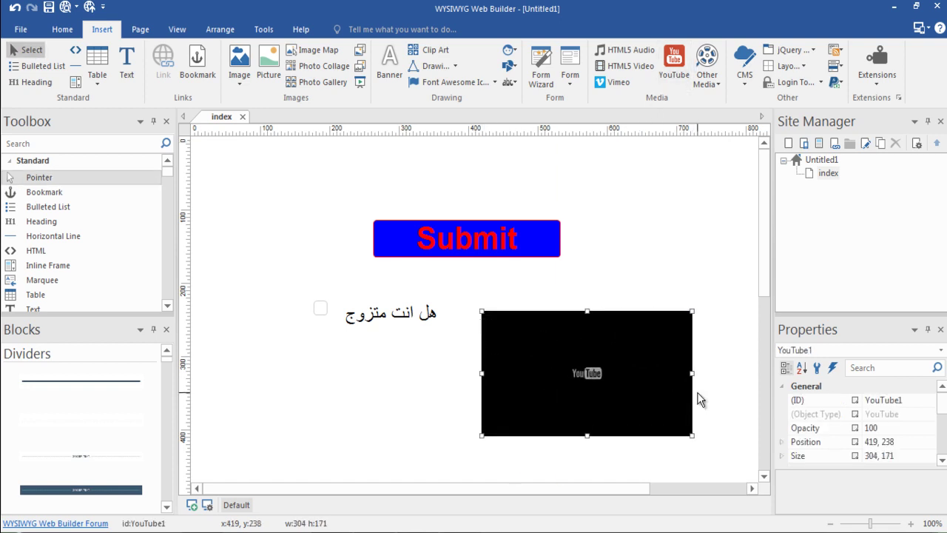
# Enable high quality playback in the YouTube object's general settings.
pyautogui.doubleClick(568, 379)
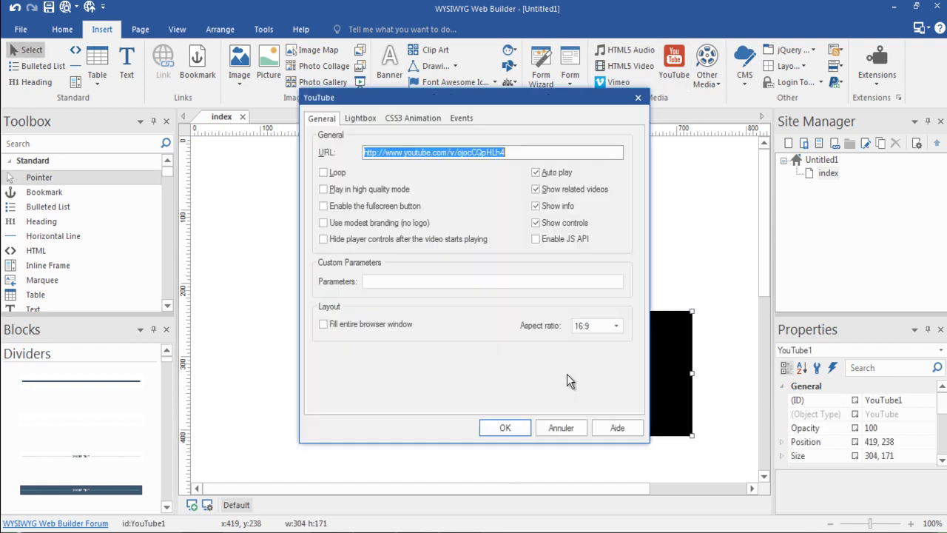
pyautogui.click(452, 154)
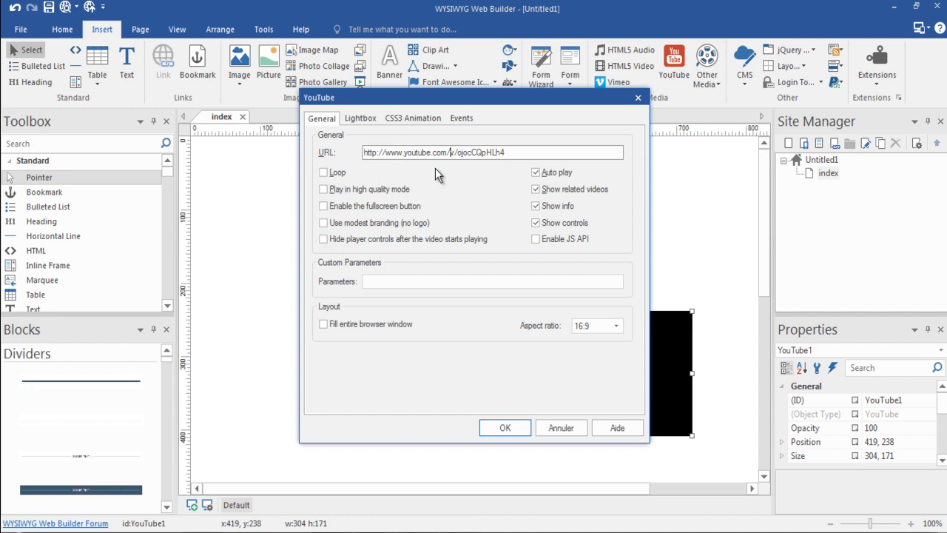
pyautogui.click(324, 190)
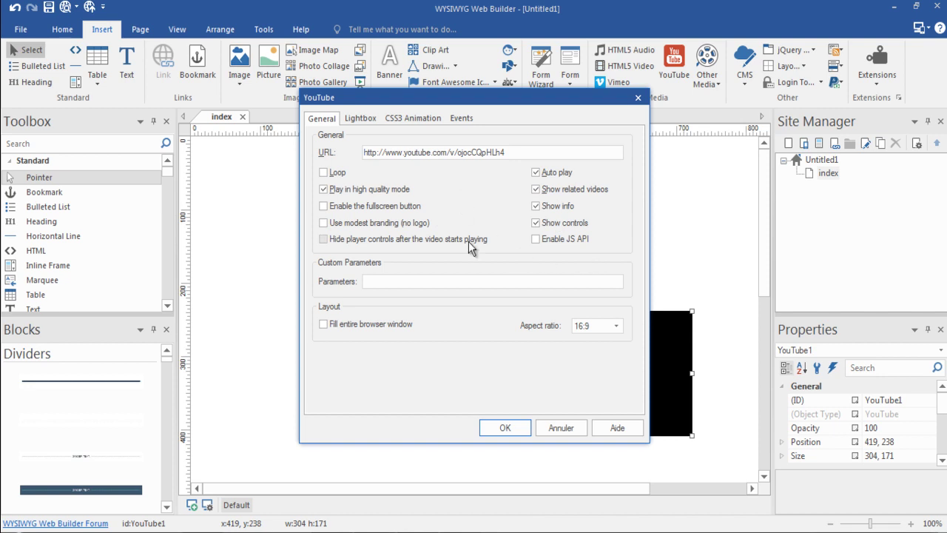
# Look over the YouTube object's Lightbox, CSS3 animation and events settings, and apply its properties with the existing URL.
pyautogui.click(358, 120)
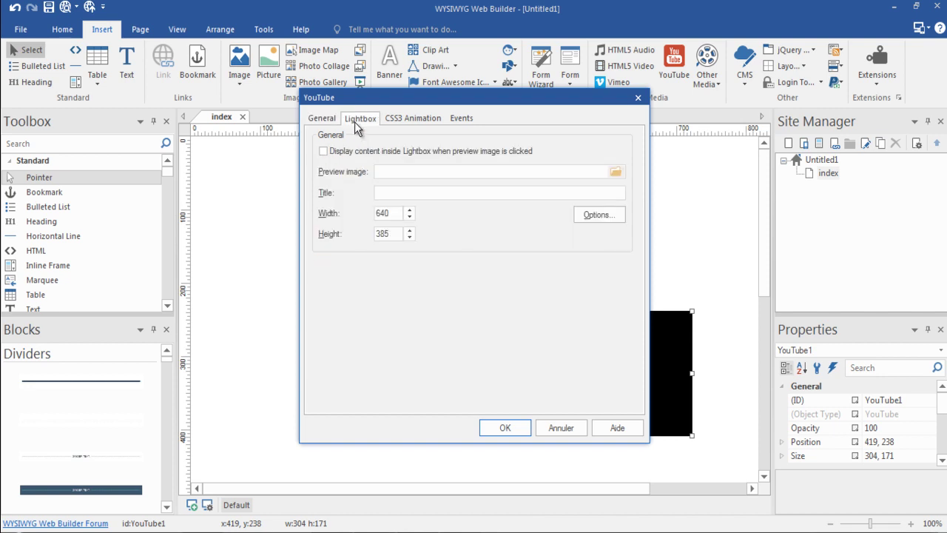
pyautogui.click(410, 122)
pyautogui.click(460, 120)
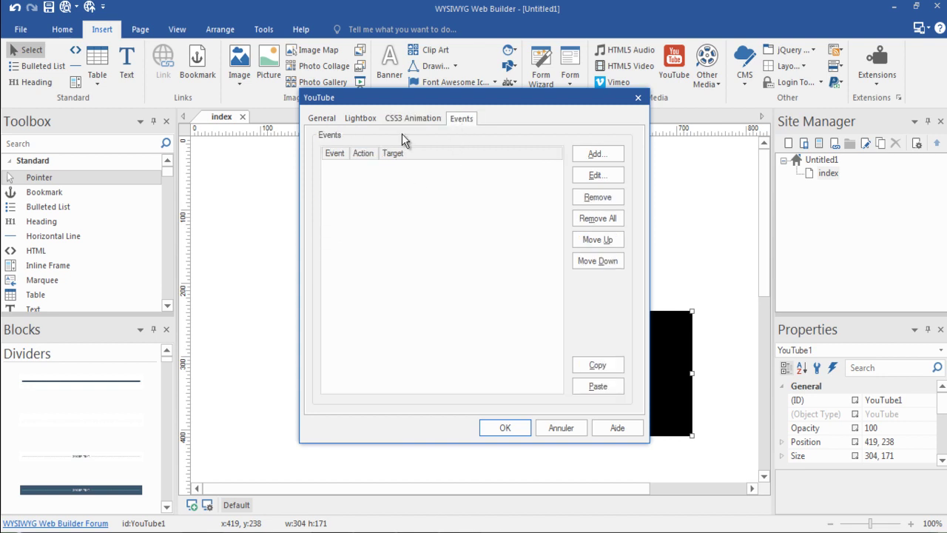
pyautogui.click(323, 119)
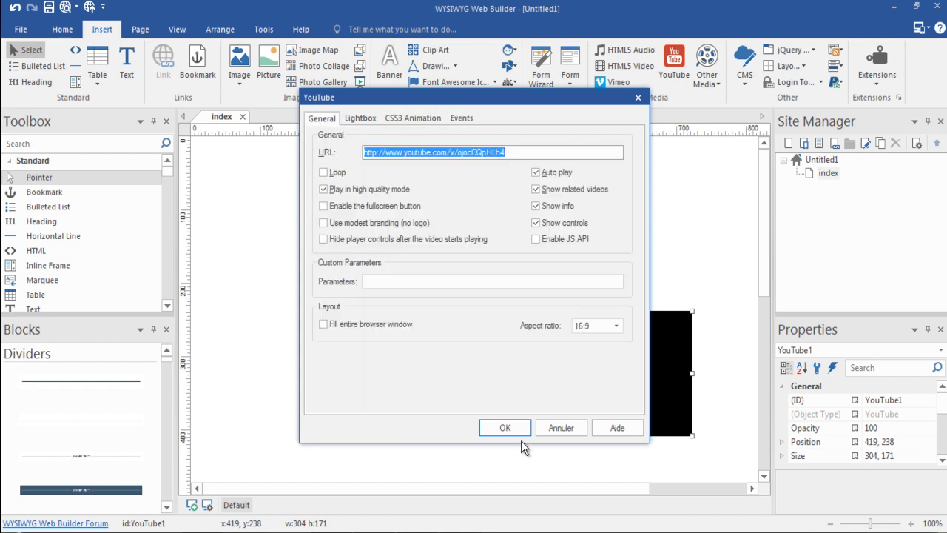
pyautogui.click(423, 154)
pyautogui.hotkey('ctrl', 'a')
pyautogui.click(504, 427)
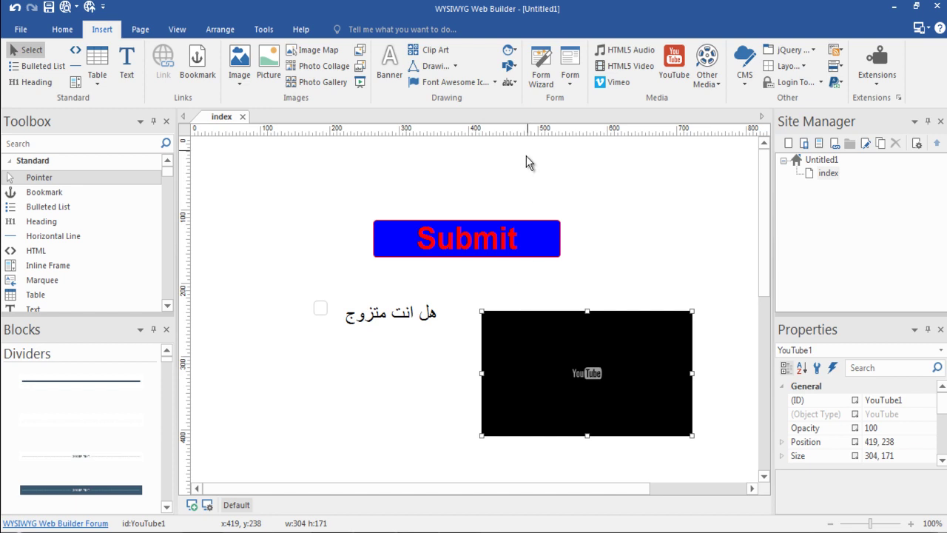
# Insert an HTML5 audio player about 248 by 38 above the Submit button and check its media type and file options without changing them.
pyautogui.click(631, 58)
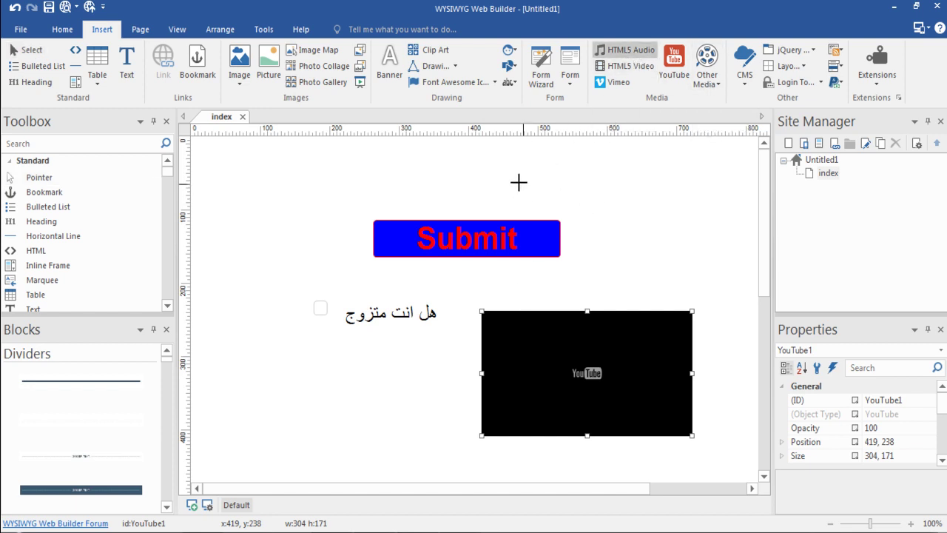
pyautogui.moveTo(240, 168); pyautogui.dragTo(412, 194)
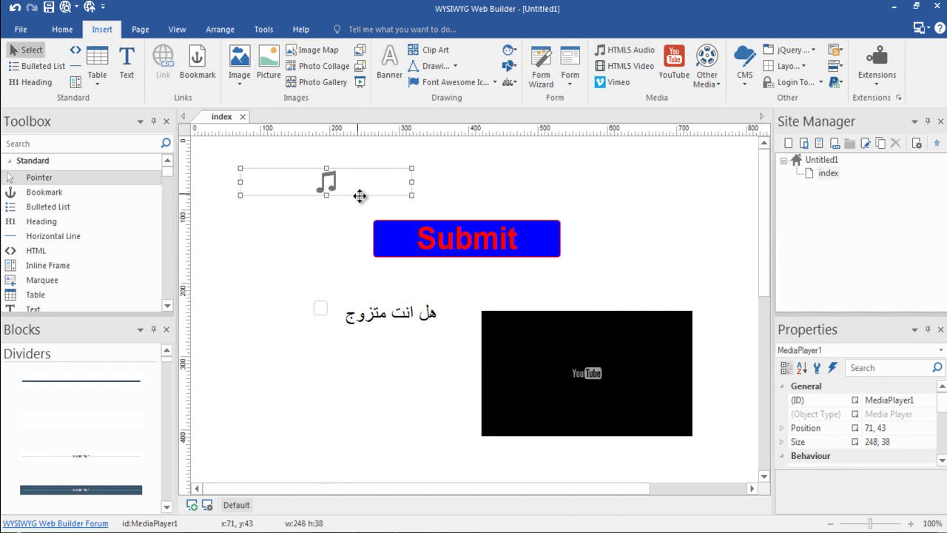
pyautogui.doubleClick(332, 175)
pyautogui.click(443, 153)
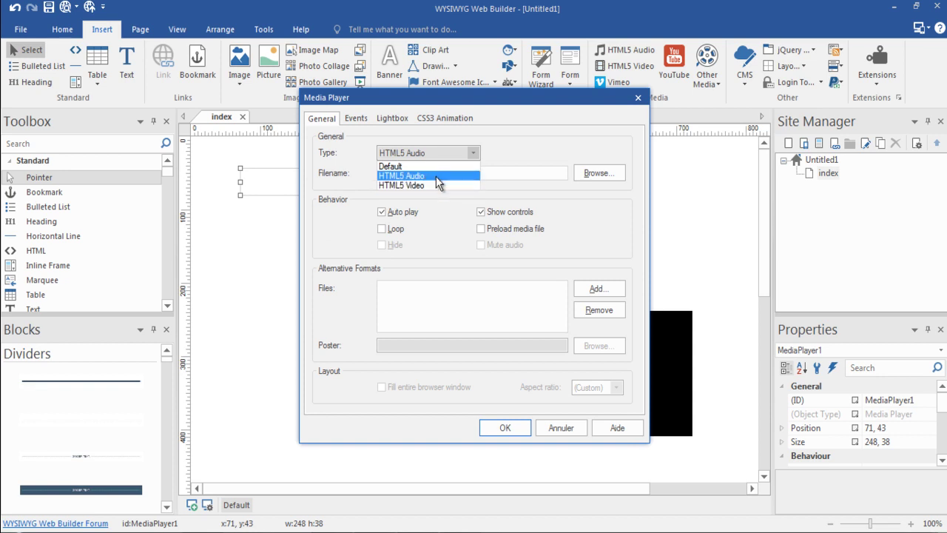
pyautogui.click(606, 181)
pyautogui.click(594, 179)
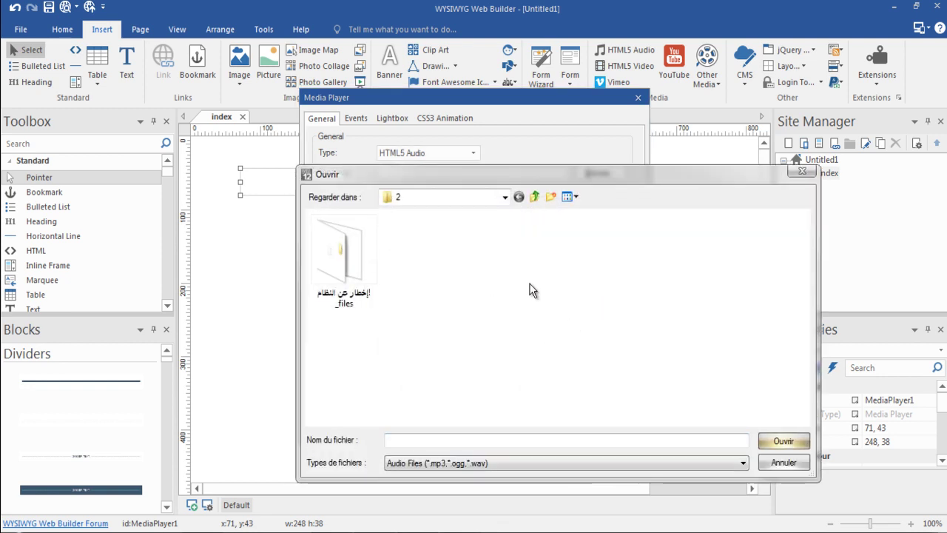
pyautogui.click(775, 463)
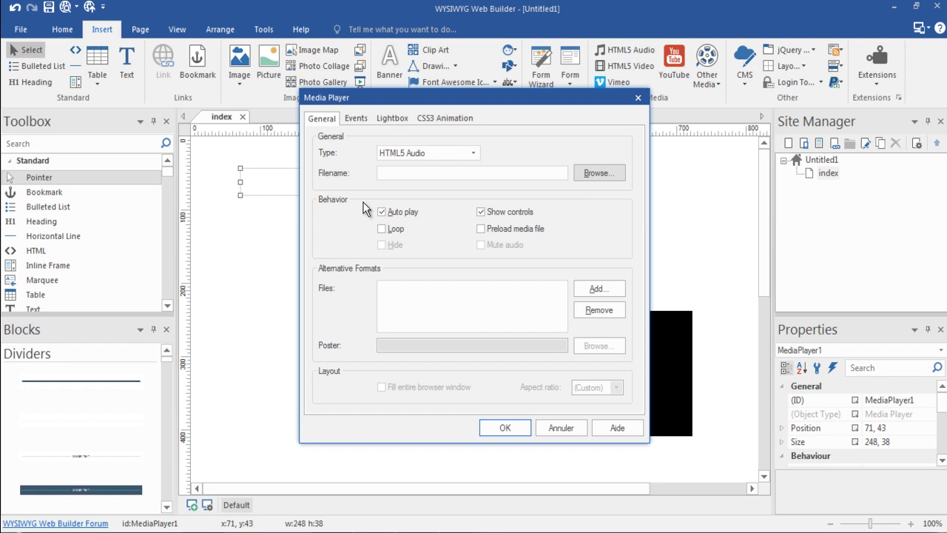
pyautogui.click(561, 429)
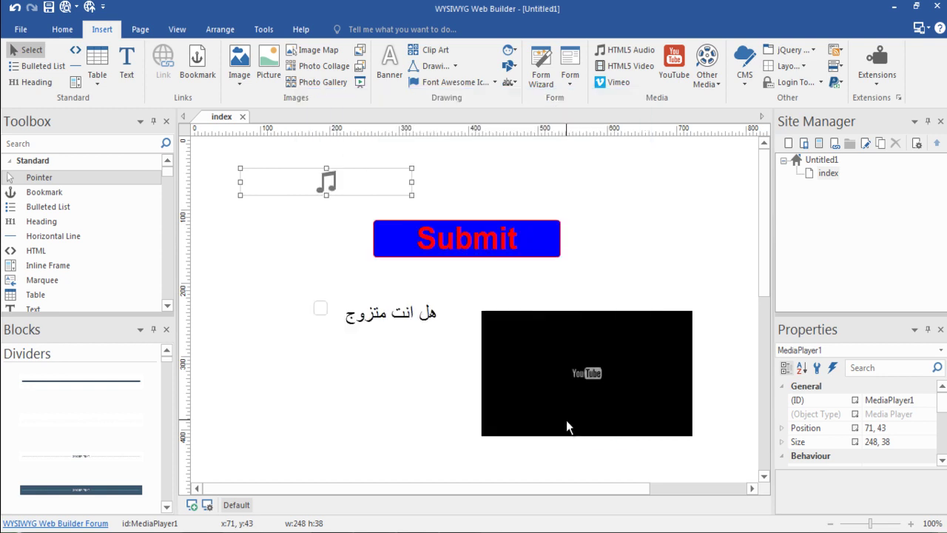
pyautogui.click(592, 176)
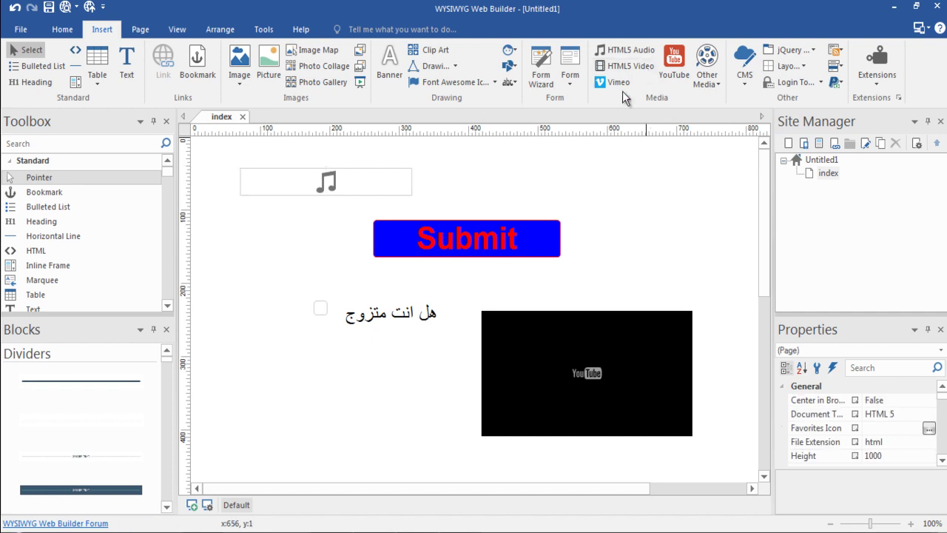
# Insert a CMS Admin object of 350 by 100 above the Submit button, beside the audio player.
pyautogui.click(745, 87)
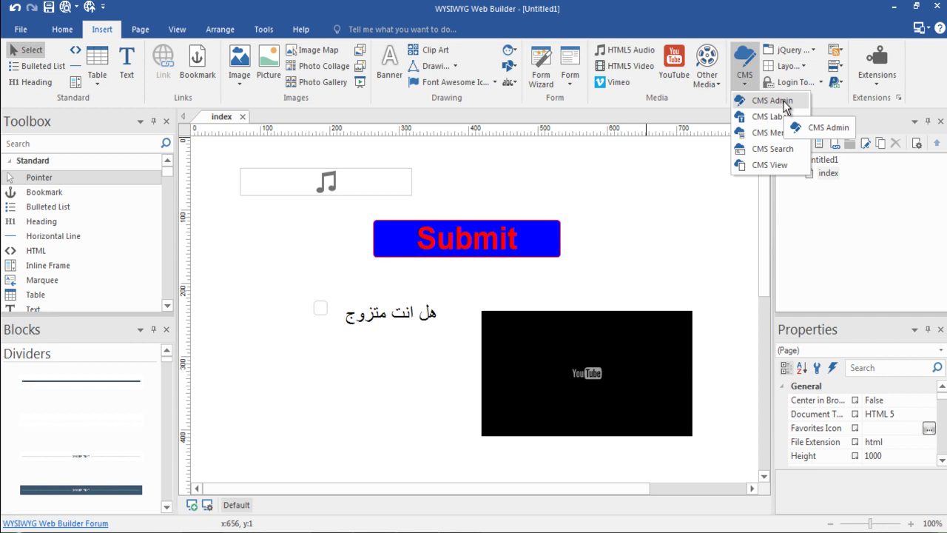
pyautogui.click(771, 104)
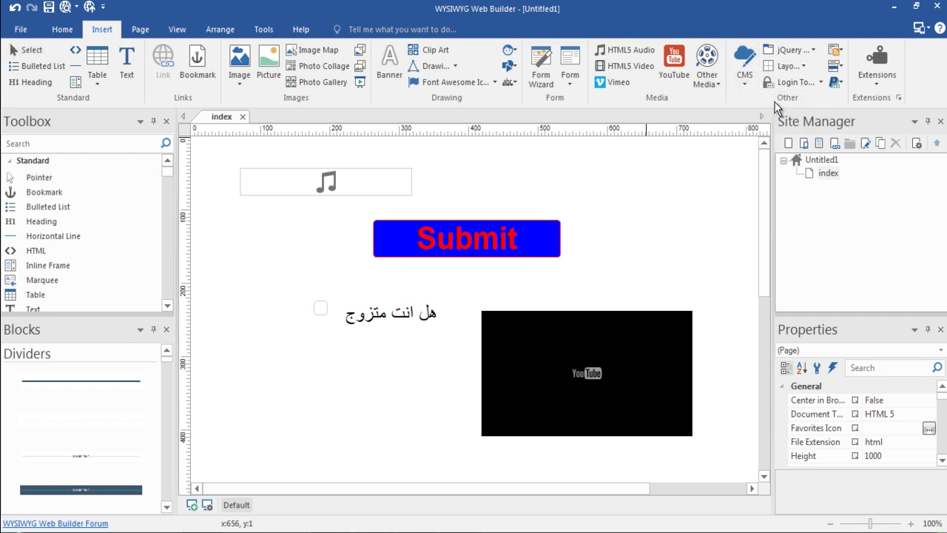
pyautogui.click(567, 150)
pyautogui.moveTo(620, 169); pyautogui.dragTo(541, 162)
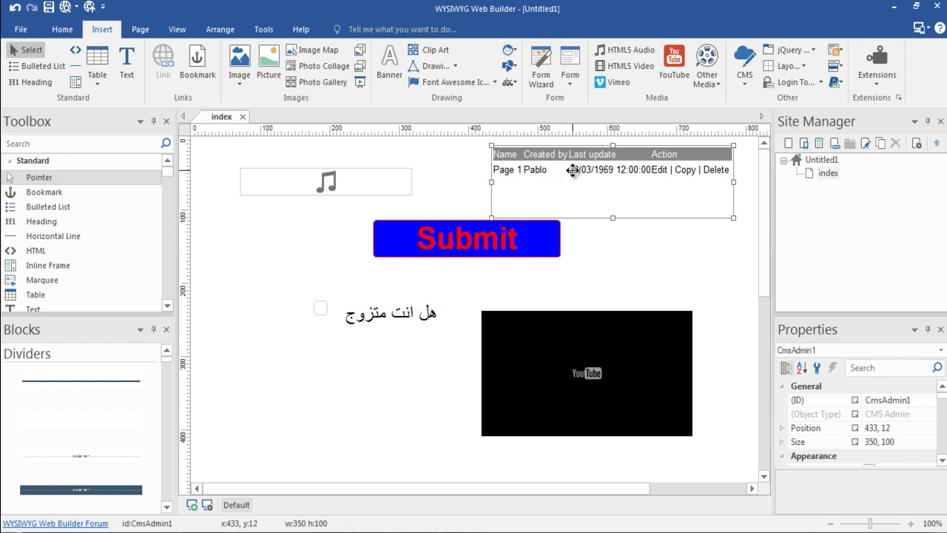
# Review the CMS Admin object's appearance, behaviour and email properties, and close them without changing any values.
pyautogui.doubleClick(554, 169)
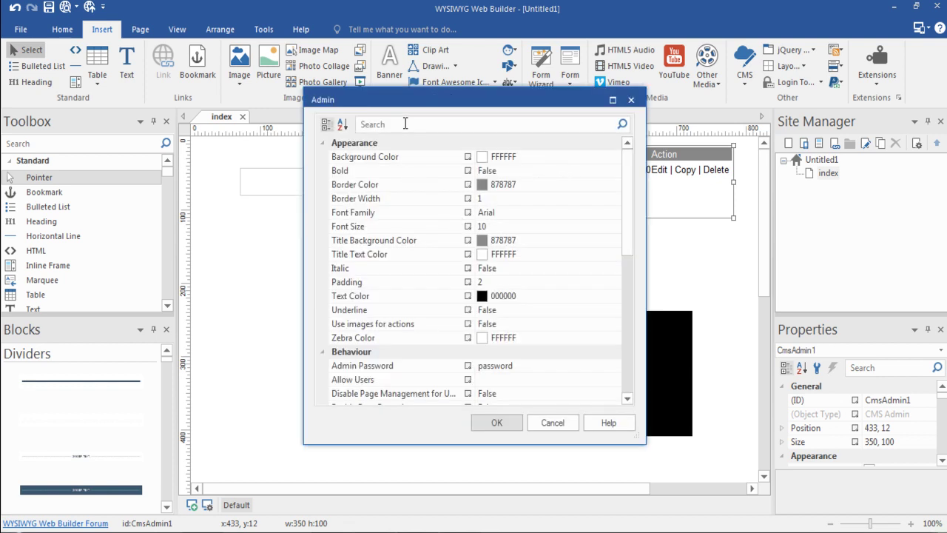
pyautogui.click(500, 158)
pyautogui.click(527, 172)
pyautogui.click(524, 185)
pyautogui.click(521, 212)
pyautogui.click(523, 240)
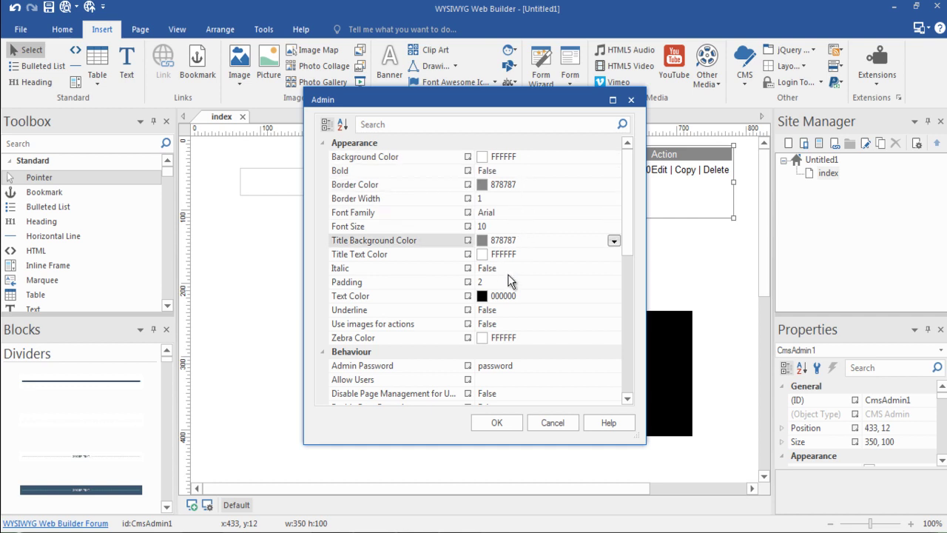
pyautogui.click(512, 282)
pyautogui.moveTo(626, 216); pyautogui.dragTo(608, 276)
pyautogui.click(511, 226)
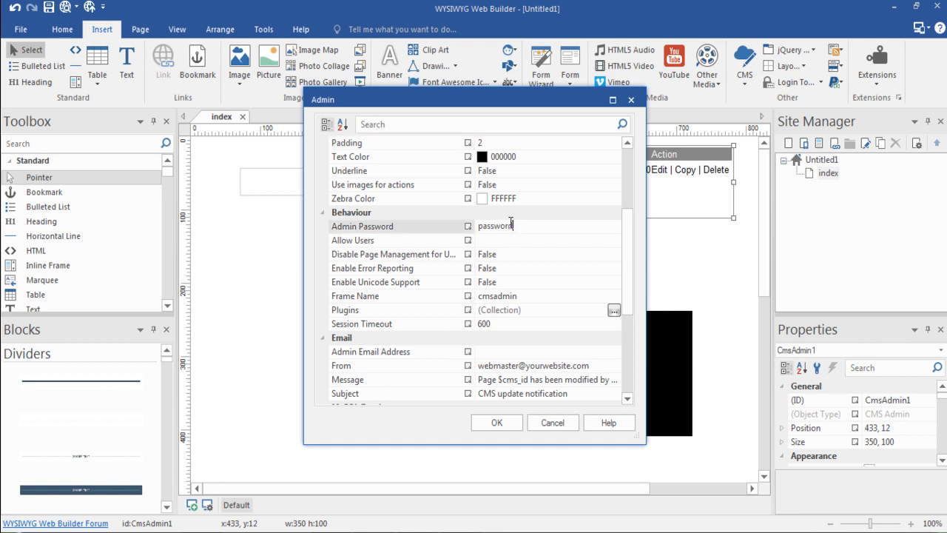
pyautogui.click(511, 239)
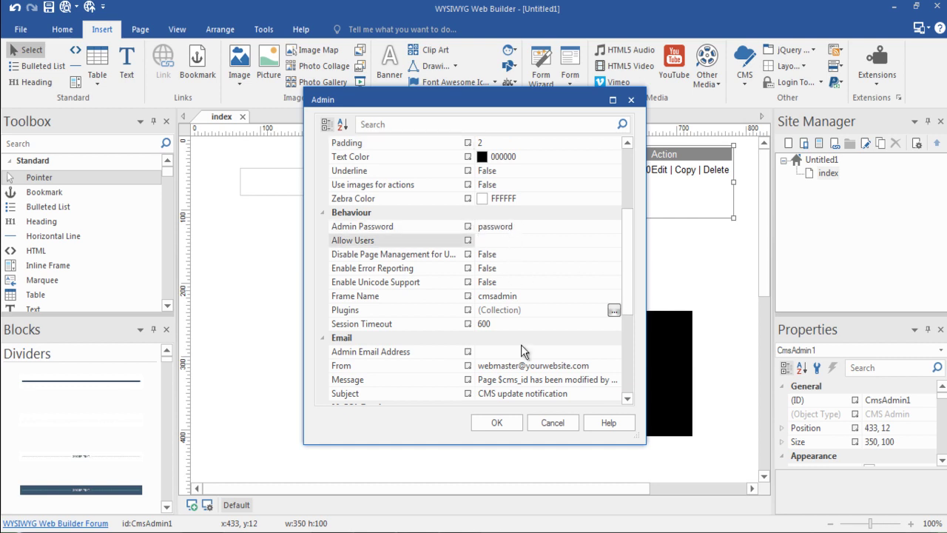
pyautogui.click(500, 423)
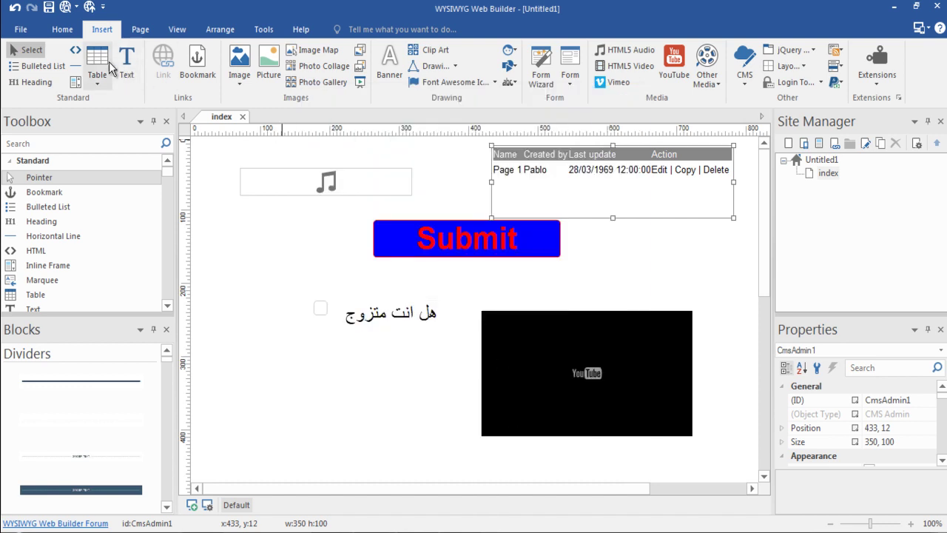
# Preview the page in the browser and examine the contents of the CMS Admin and YouTube frames.
pyautogui.click(62, 29)
pyautogui.click(122, 78)
pyautogui.click(128, 59)
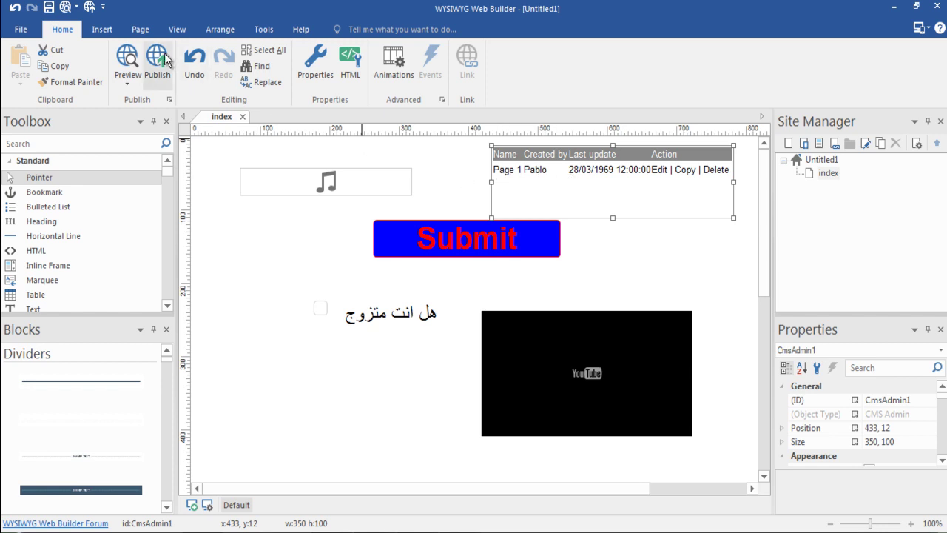
pyautogui.click(120, 59)
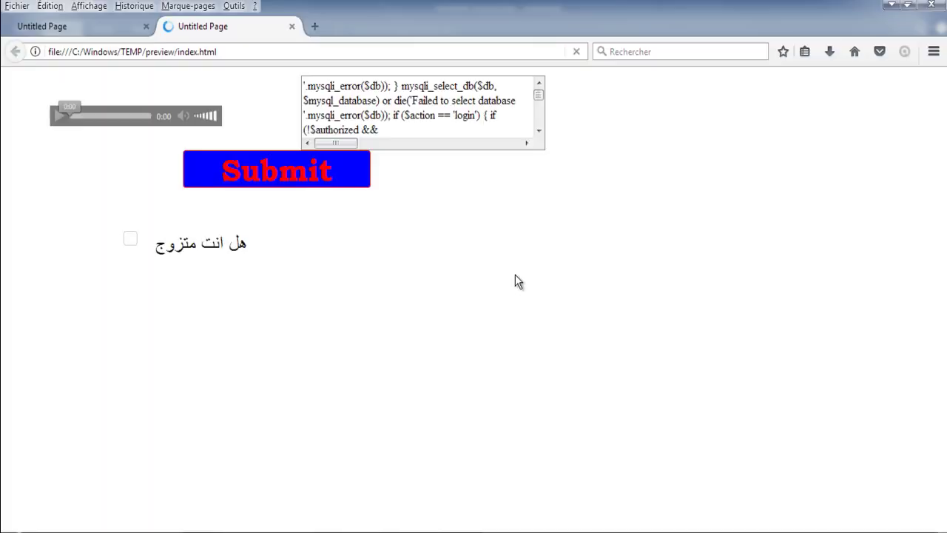
pyautogui.moveTo(474, 115); pyautogui.dragTo(491, 116)
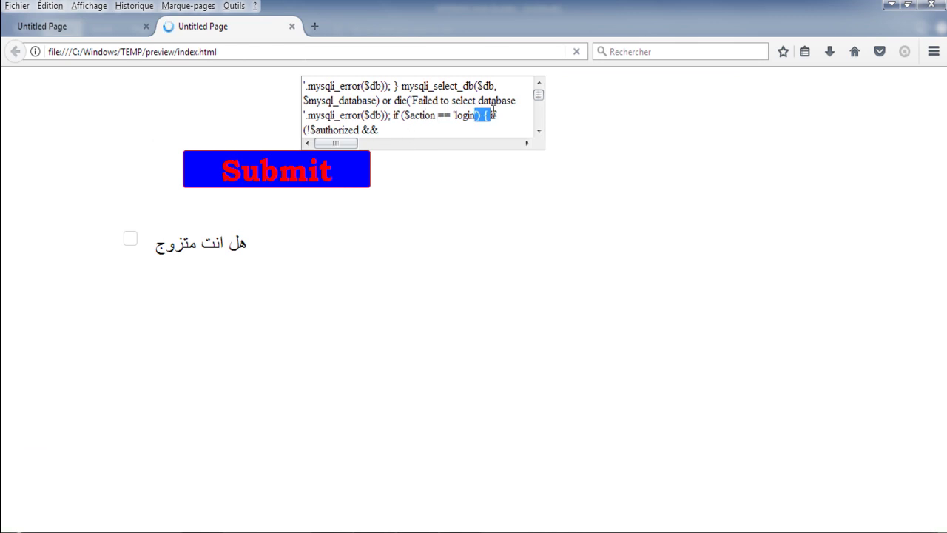
pyautogui.moveTo(537, 96)
pyautogui.mouseDown()
pyautogui.moveTo(540, 128)
pyautogui.moveTo(534, 97)
pyautogui.mouseUp()
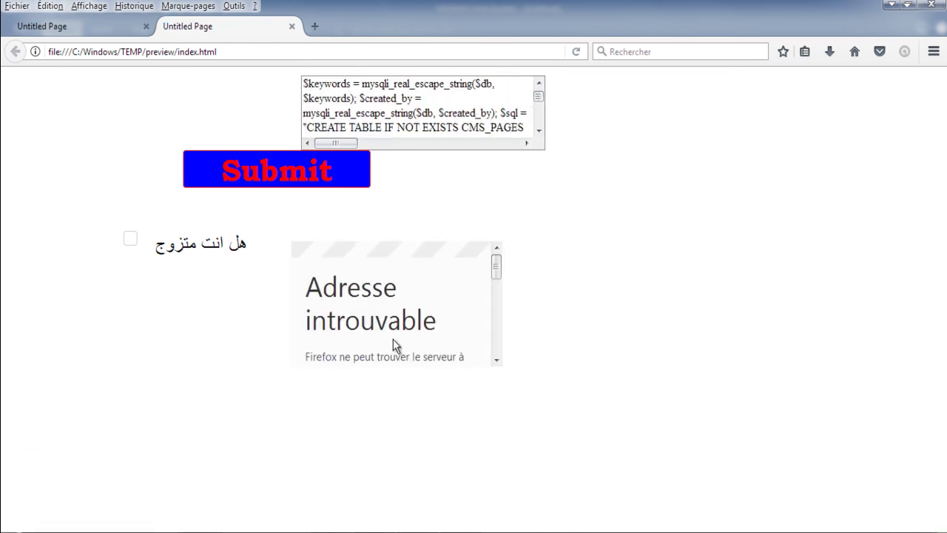
pyautogui.moveTo(496, 272); pyautogui.dragTo(493, 330)
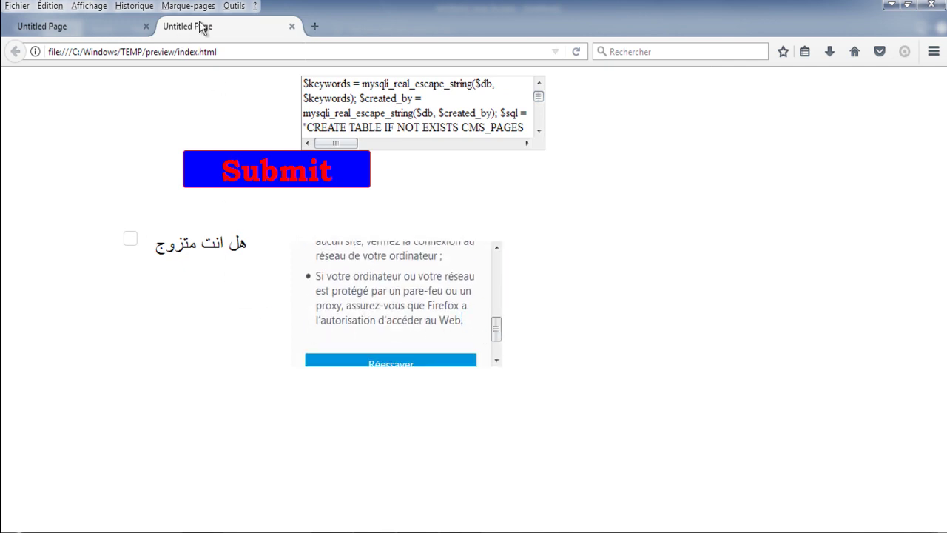
# Return from the browser to WYSIWYG Web Builder and move the CMS Admin object to position 466, 12.
pyautogui.click(891, 5)
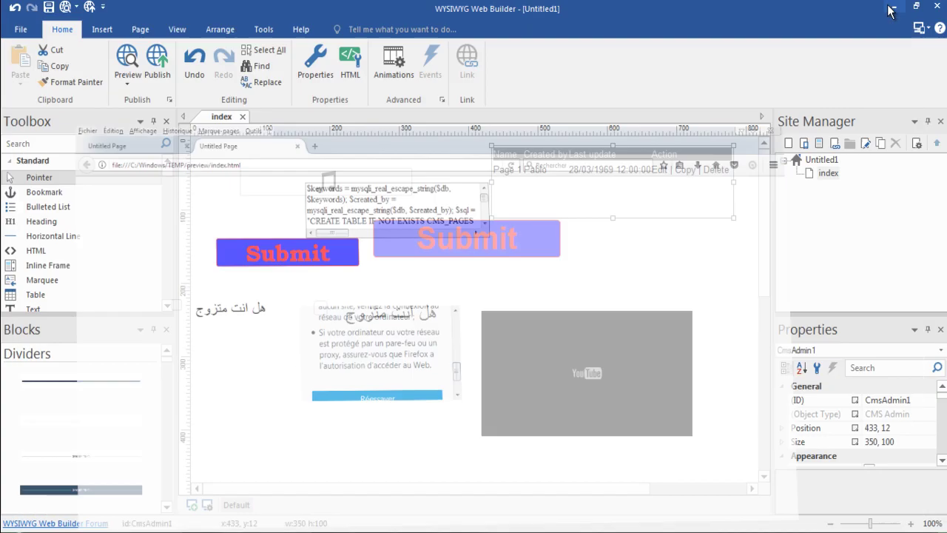
pyautogui.click(672, 154)
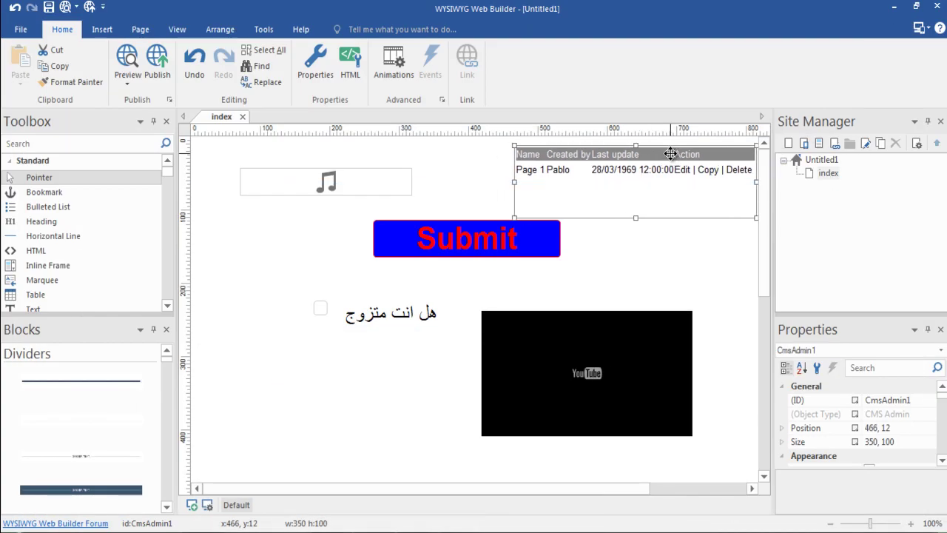
pyautogui.doubleClick(670, 153)
pyautogui.click(631, 100)
# Try to insert a CMS Menu object in the empty area below the checkbox.
pyautogui.click(112, 30)
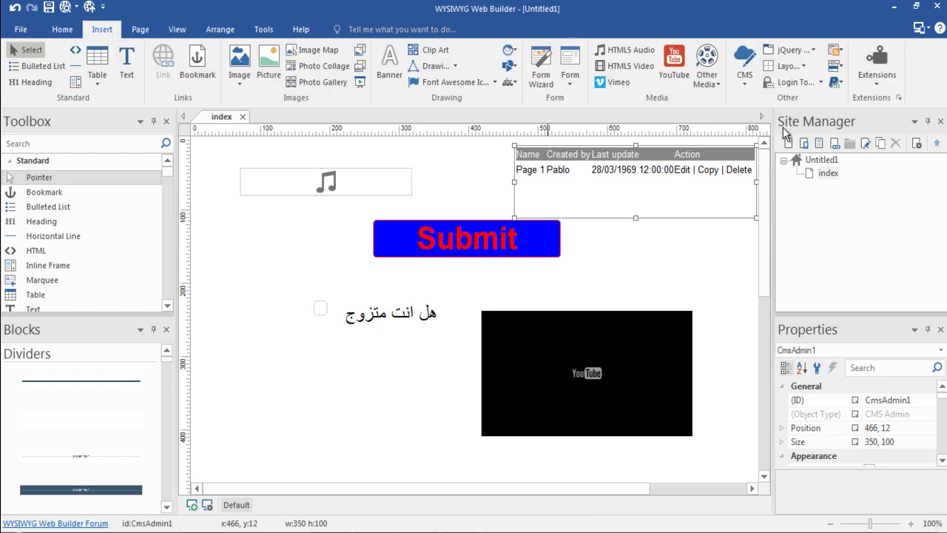
pyautogui.click(744, 67)
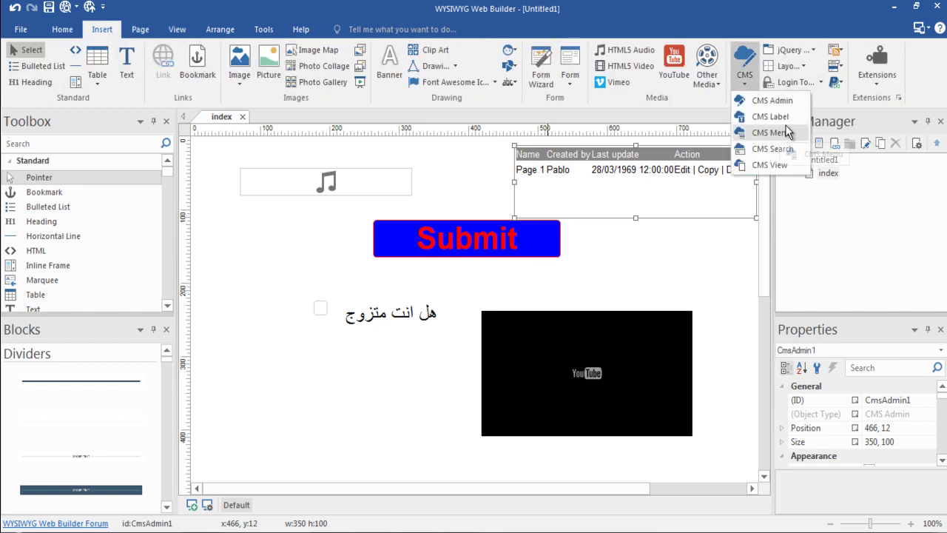
pyautogui.click(773, 133)
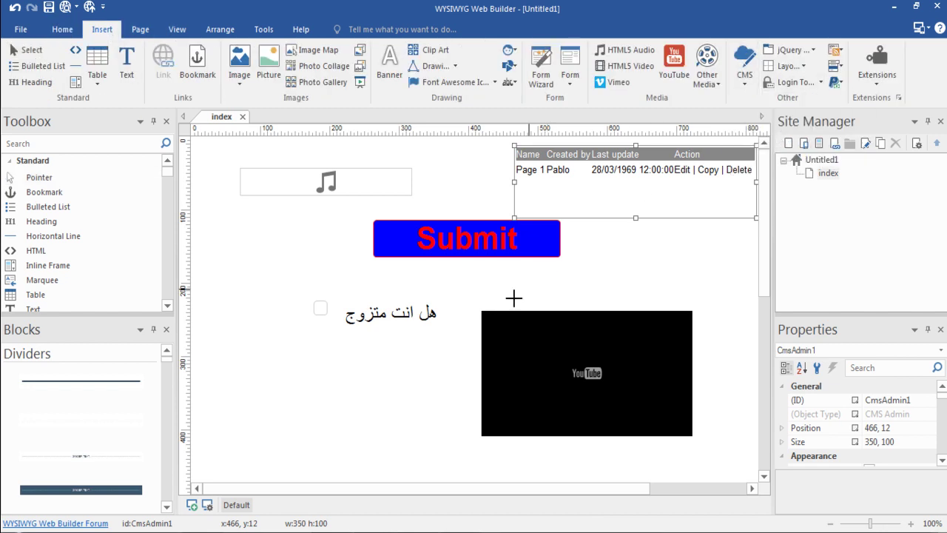
pyautogui.press('Escape')
pyautogui.moveTo(278, 372); pyautogui.dragTo(359, 393)
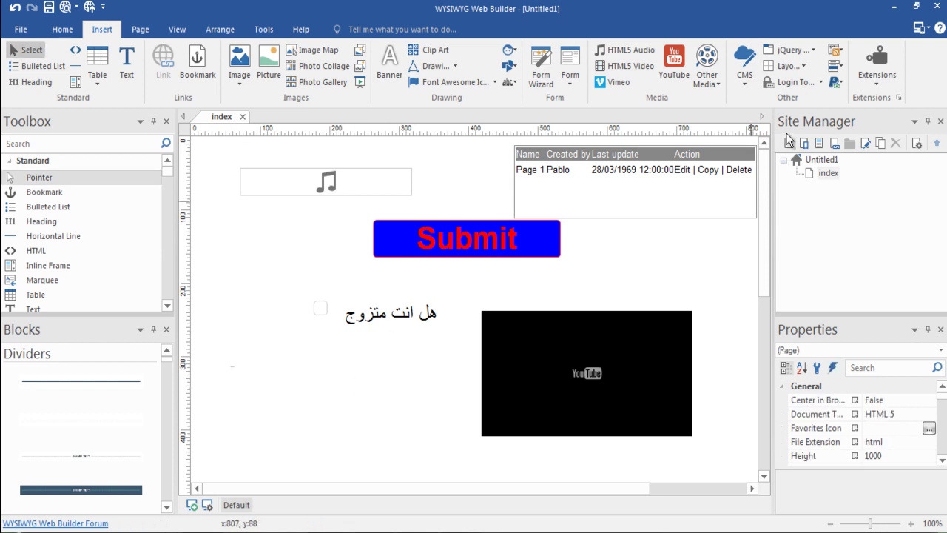
pyautogui.click(744, 66)
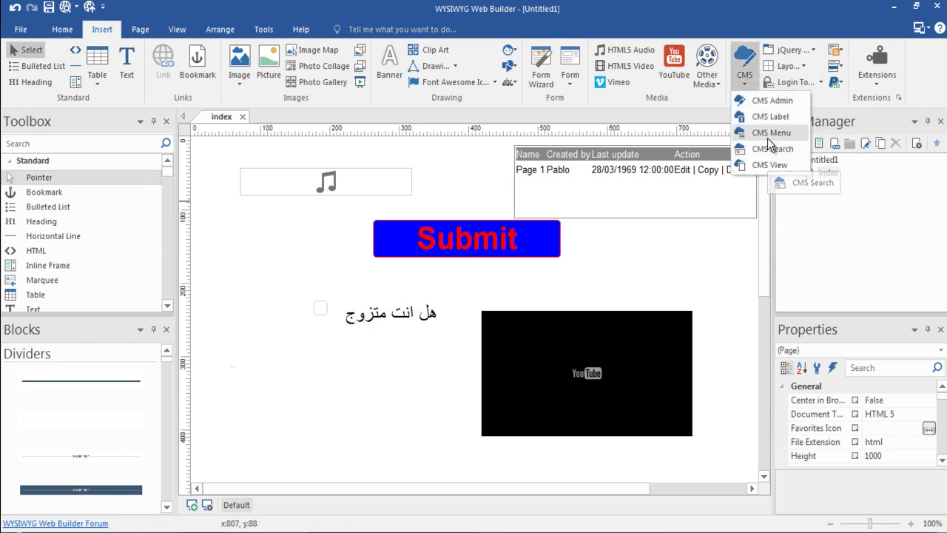
pyautogui.click(770, 139)
pyautogui.click(255, 358)
pyautogui.press('Escape')
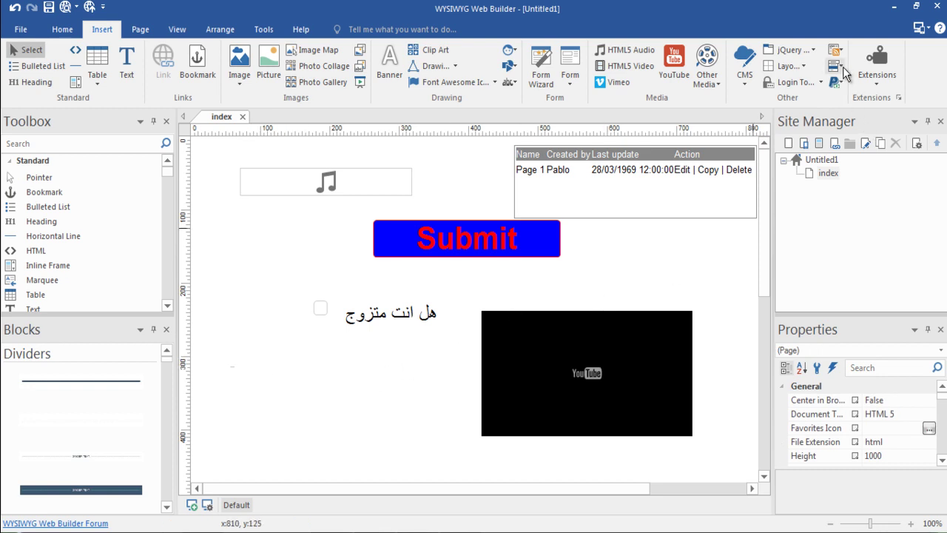
# Insert a jQuery Menu in the empty area below the checkbox and its Arabic label.
pyautogui.click(813, 50)
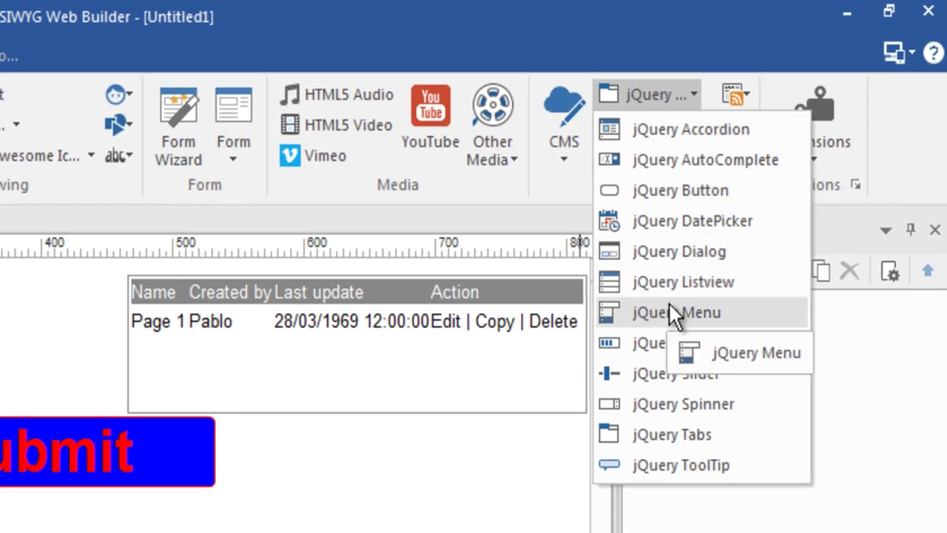
pyautogui.click(662, 315)
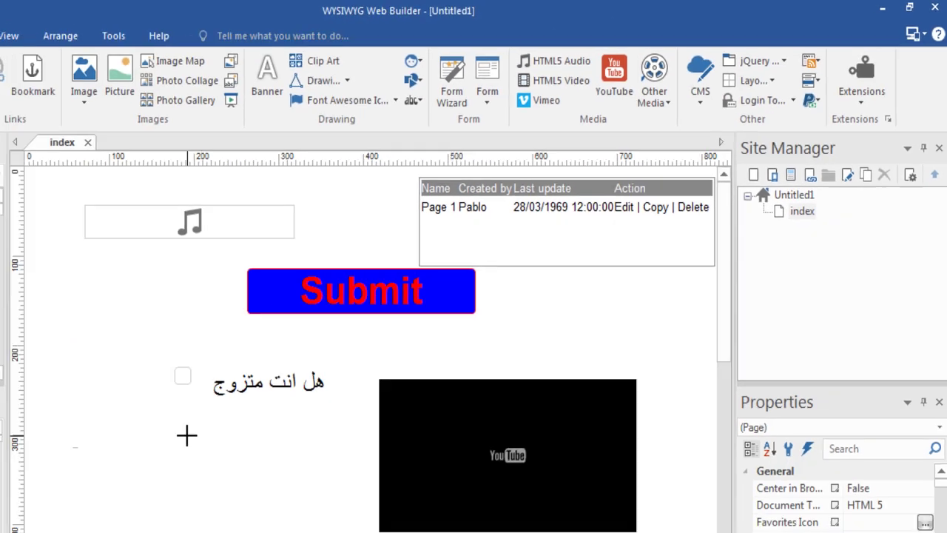
pyautogui.moveTo(213, 405); pyautogui.dragTo(338, 465)
# Open the jQuery menu's properties and change the first item's text to "Item لبلبلبل".
pyautogui.doubleClick(292, 439)
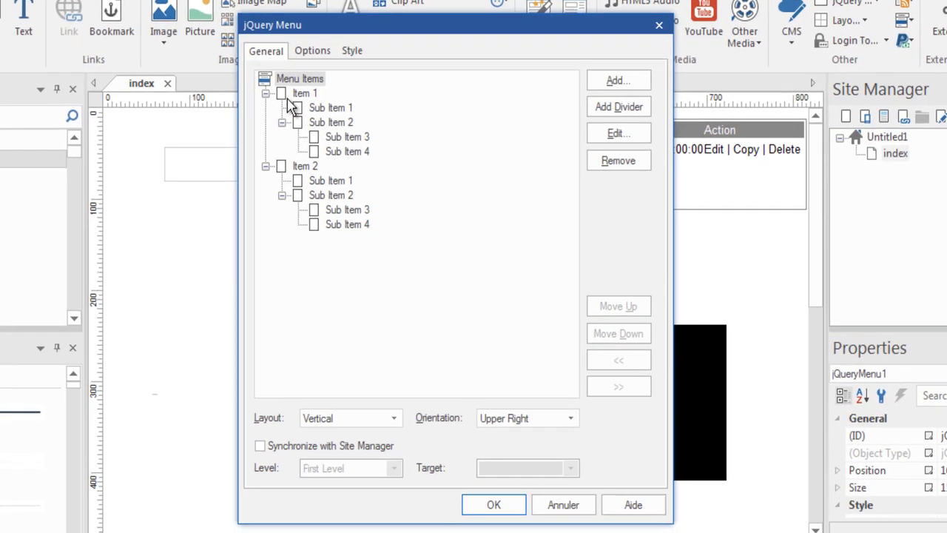
pyautogui.click(288, 98)
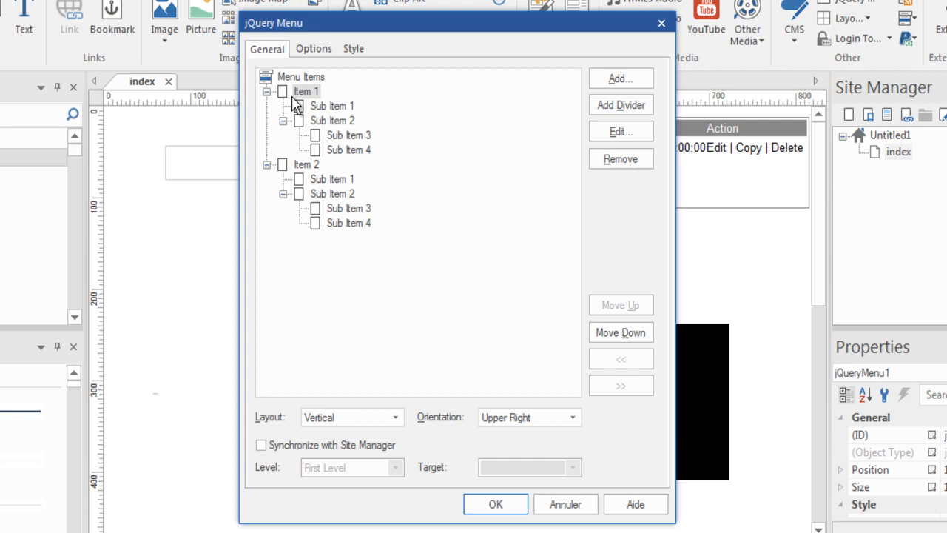
pyautogui.doubleClick(311, 93)
pyautogui.click(363, 126)
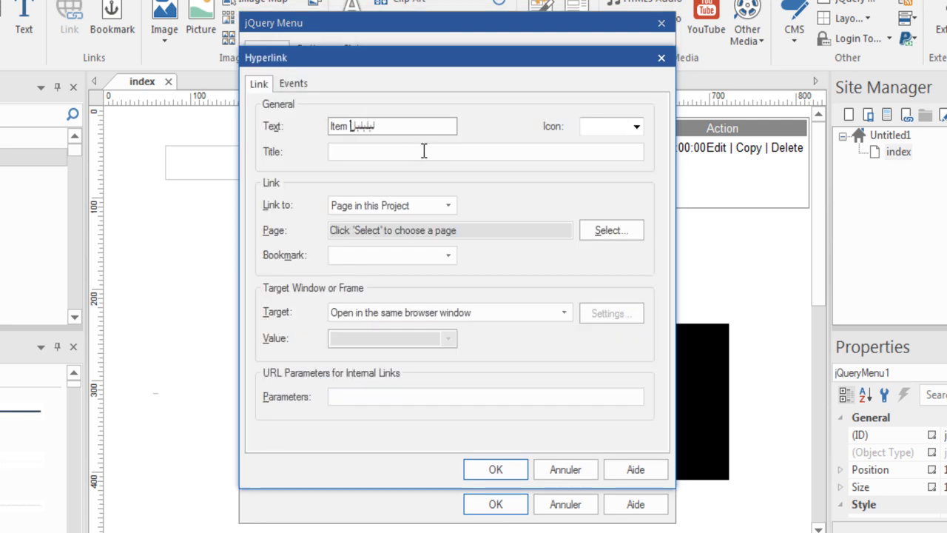
pyautogui.click(491, 473)
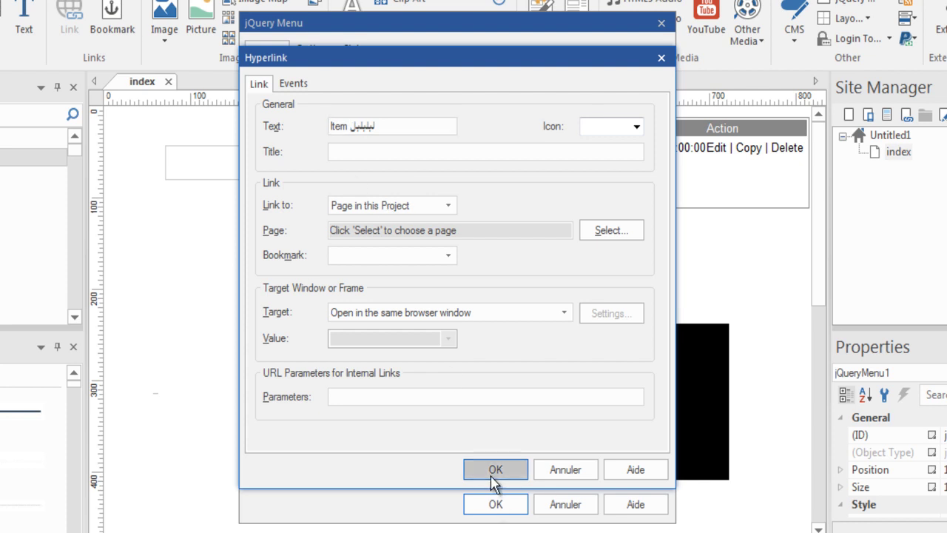
# Change the second menu item's text to "Item بلبل2" and fill its title with "ااااااا".
pyautogui.doubleClick(311, 104)
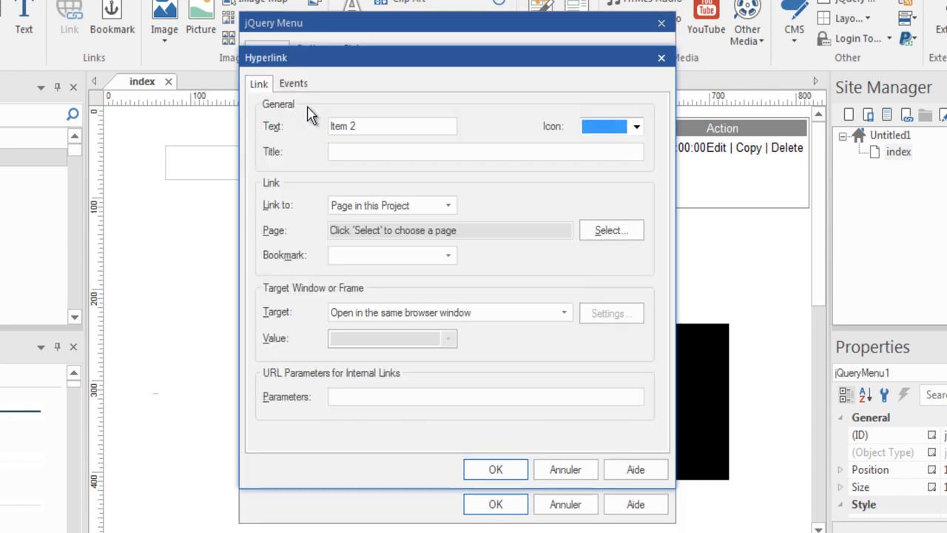
pyautogui.click(367, 127)
pyautogui.write('بلبل')
pyautogui.click(375, 154)
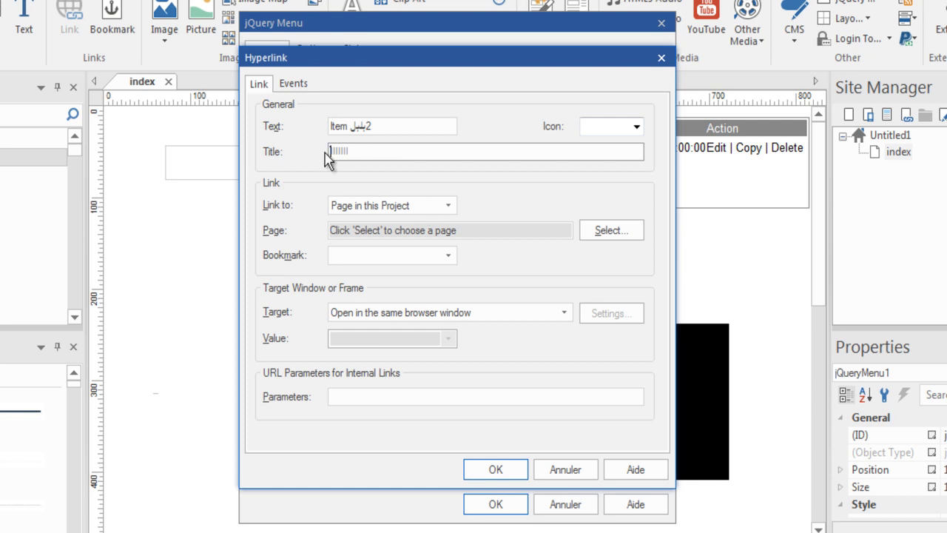
pyautogui.click(429, 207)
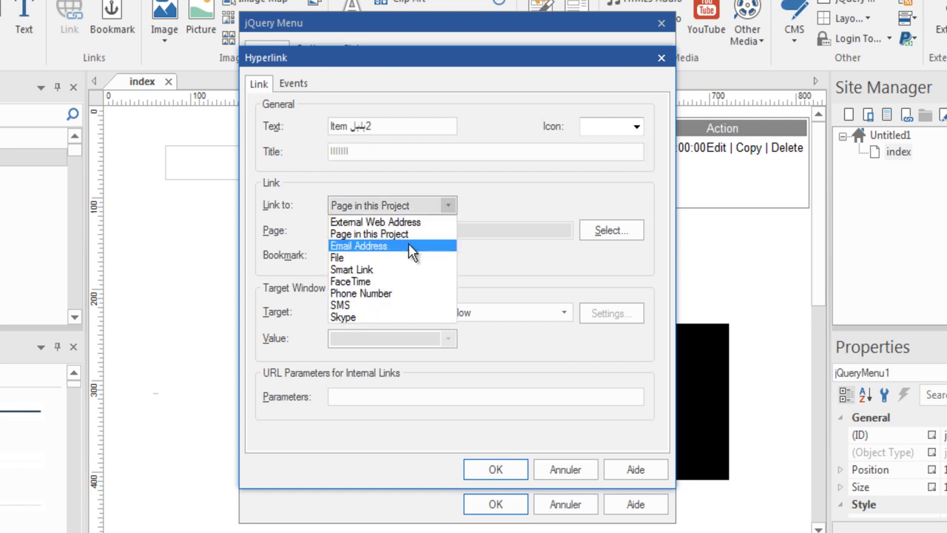
pyautogui.click(419, 223)
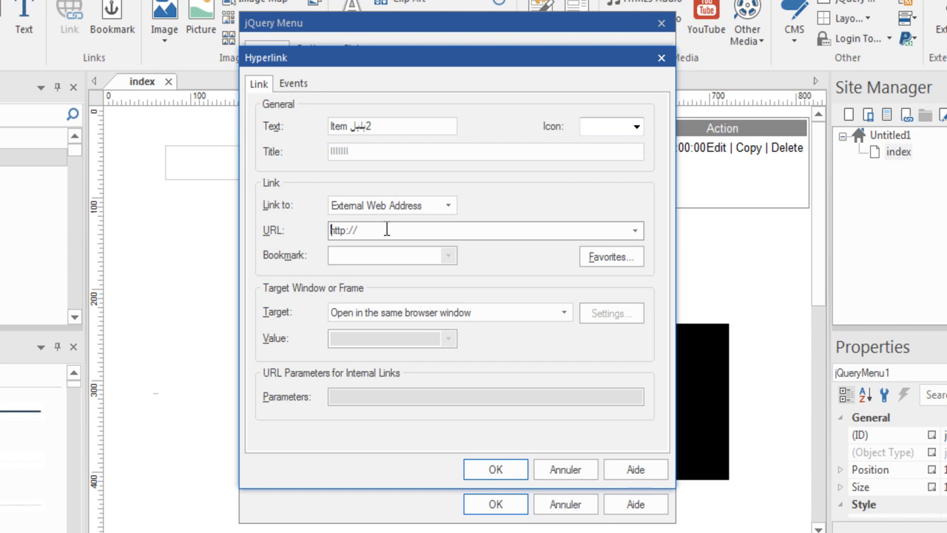
pyautogui.doubleClick(386, 230)
pyautogui.click(386, 230)
pyautogui.doubleClick(386, 230)
pyautogui.click(386, 230)
pyautogui.click(434, 205)
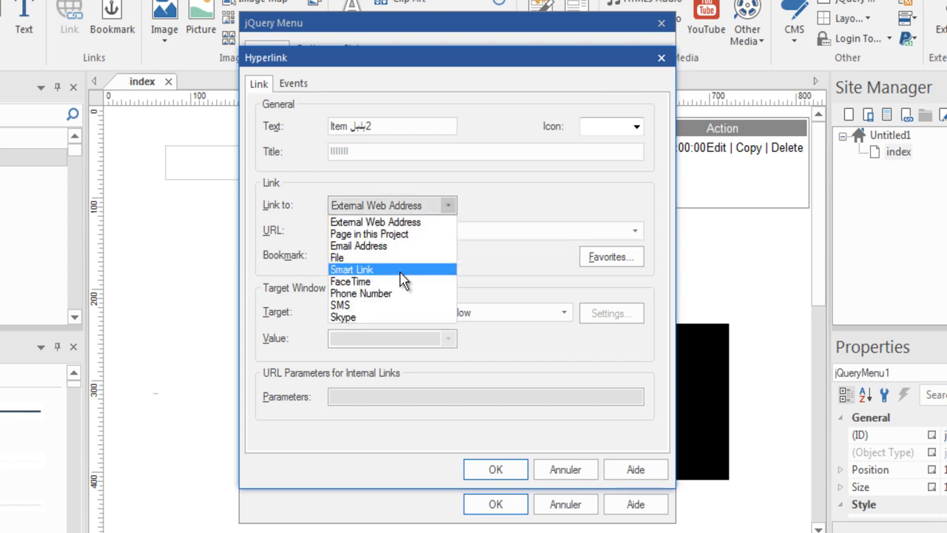
pyautogui.click(403, 280)
pyautogui.click(423, 210)
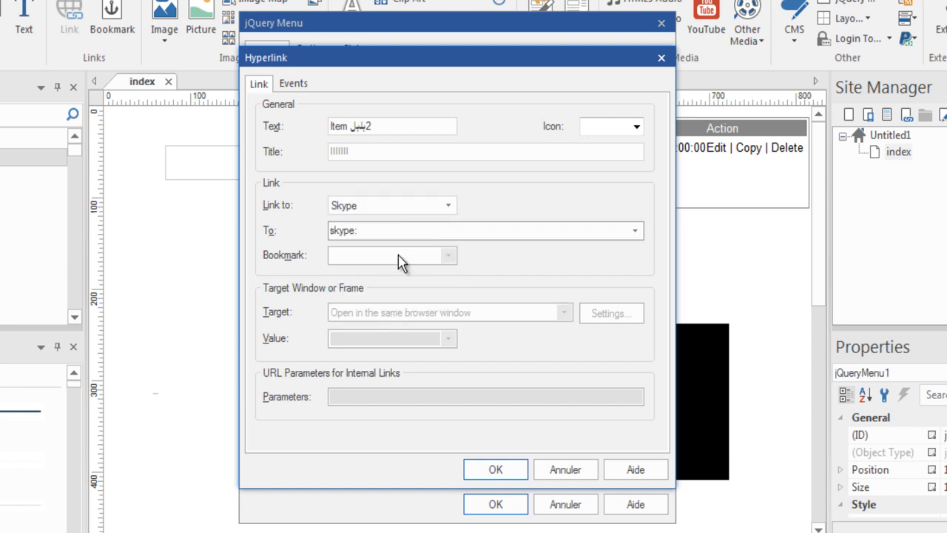
pyautogui.click(435, 206)
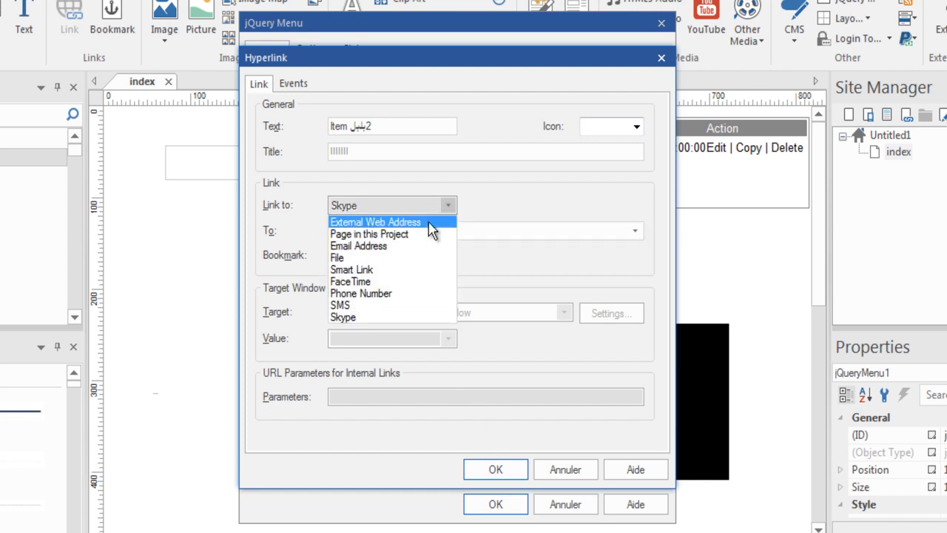
pyautogui.click(375, 222)
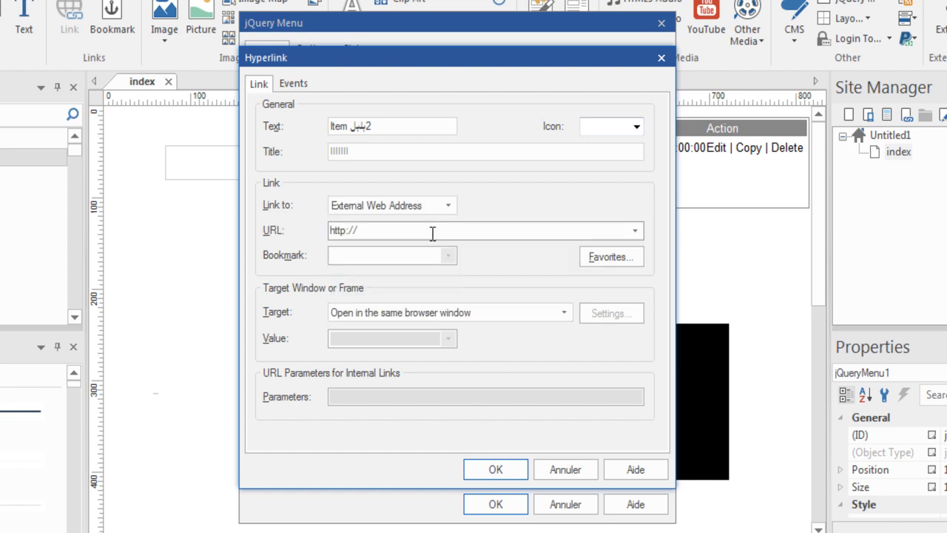
pyautogui.click(502, 472)
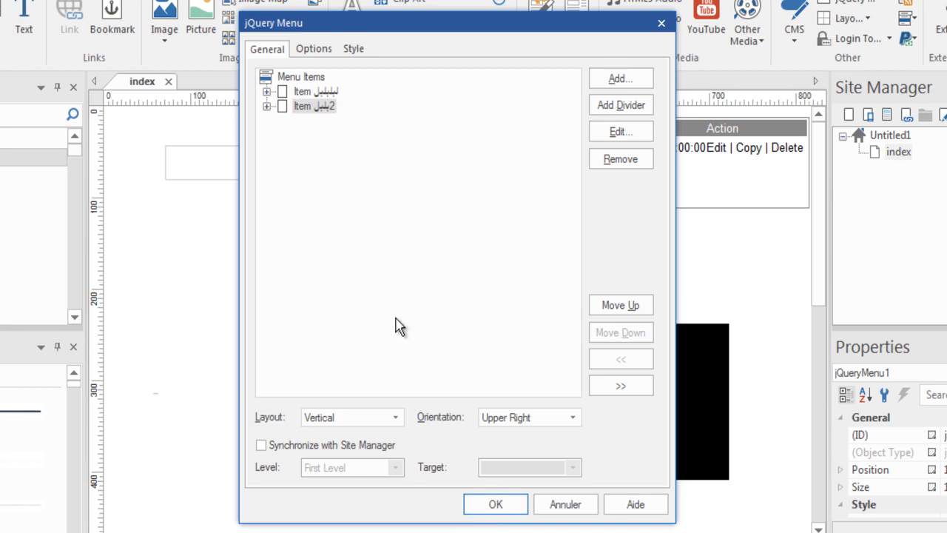
# Expand the first menu item to check its sub-items, and apply the jQuery menu's settings.
pyautogui.click(266, 92)
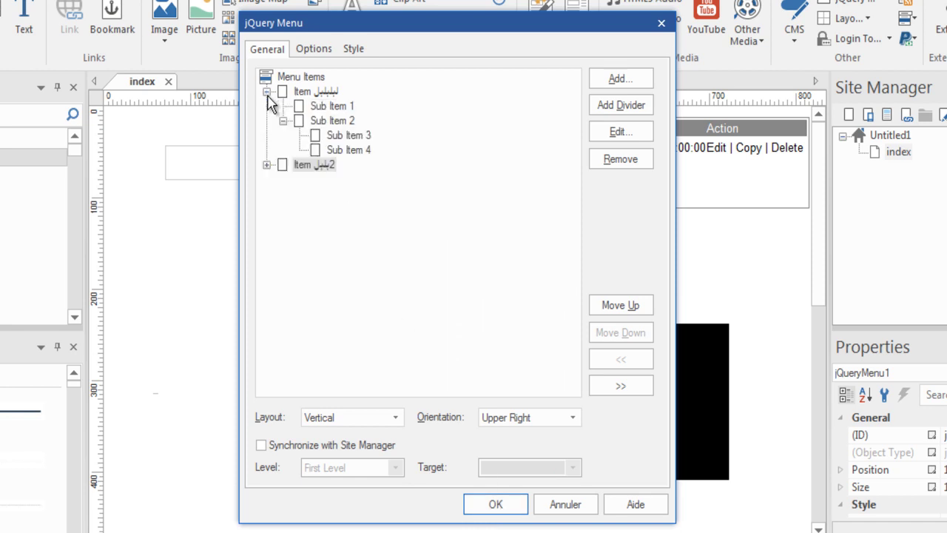
pyautogui.click(331, 108)
pyautogui.click(344, 121)
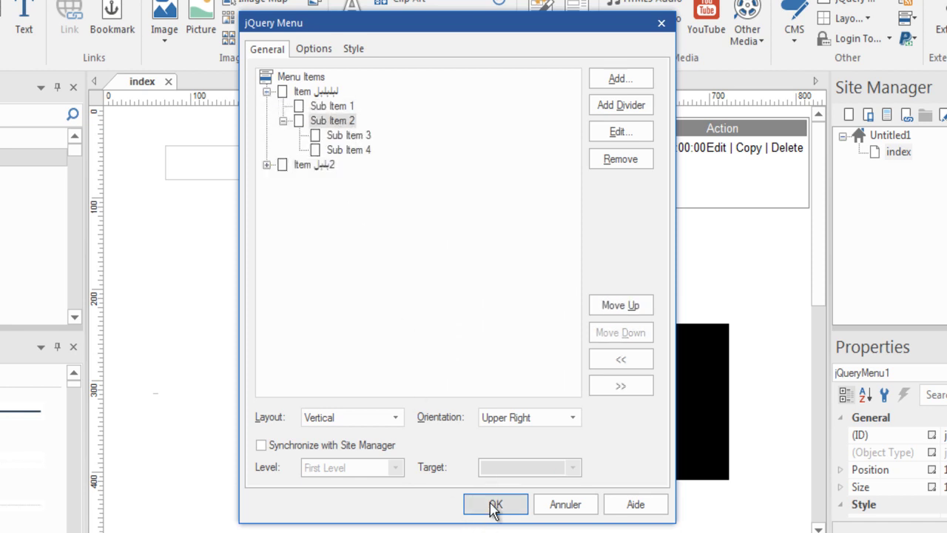
pyautogui.click(494, 505)
# Move the jQuery menu to about position 38, 277 and stretch it to about 159 by 115.
pyautogui.moveTo(397, 442); pyautogui.dragTo(241, 380)
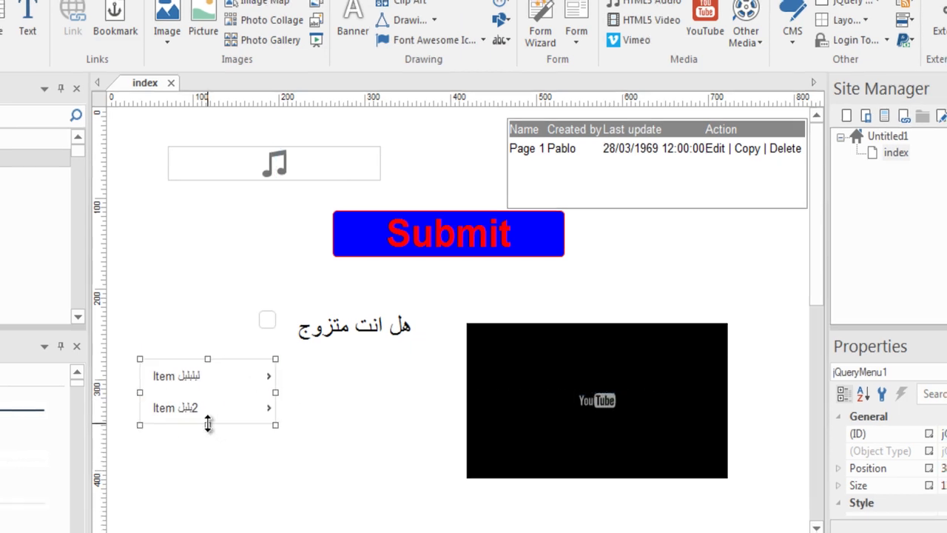
pyautogui.moveTo(208, 422); pyautogui.dragTo(204, 459)
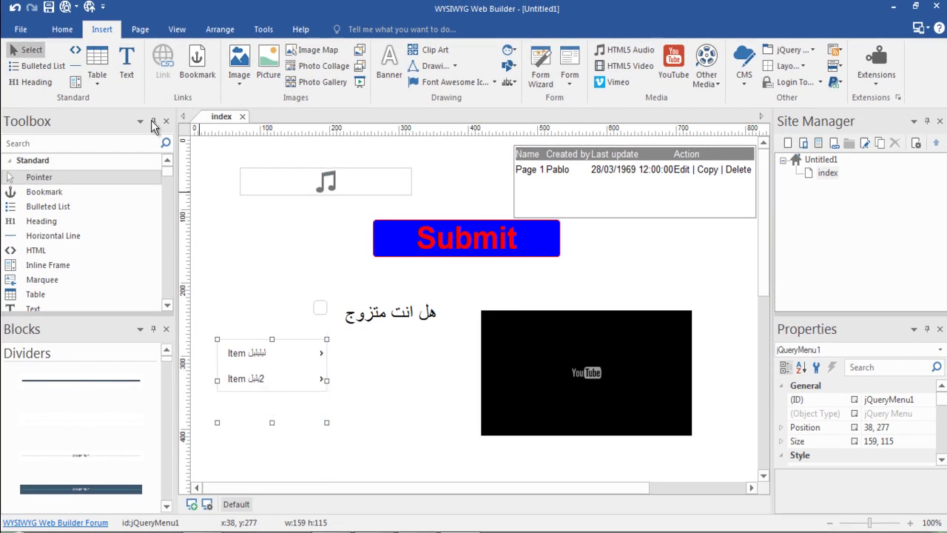
# Preview the page in the browser, examine both menu items' submenus, test Sub Item 1, and close the preview.
pyautogui.click(62, 29)
pyautogui.click(128, 59)
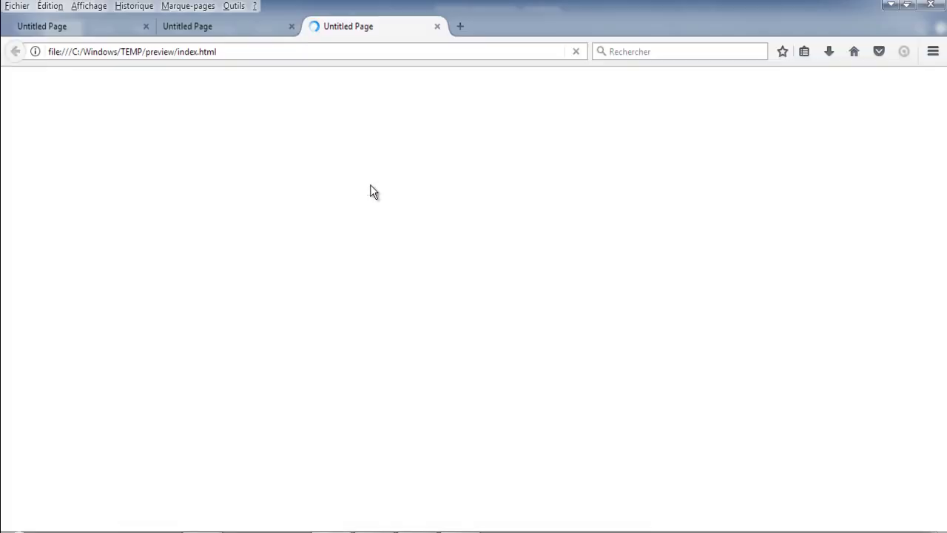
pyautogui.moveTo(101, 287)
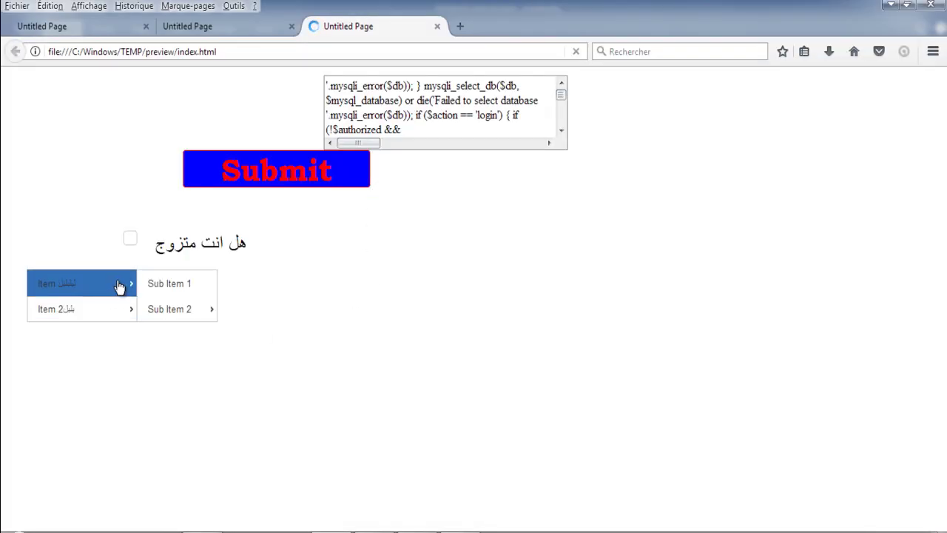
pyautogui.moveTo(186, 311)
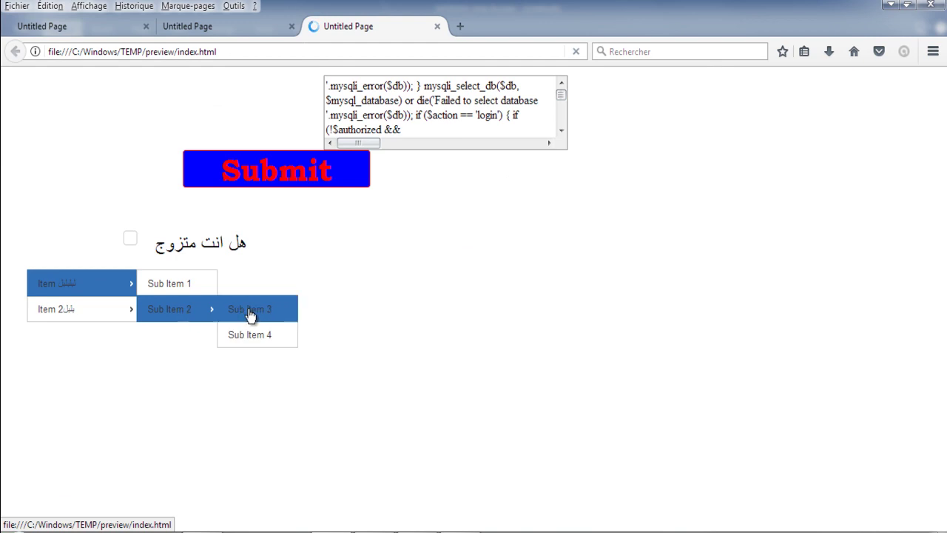
pyautogui.moveTo(104, 318)
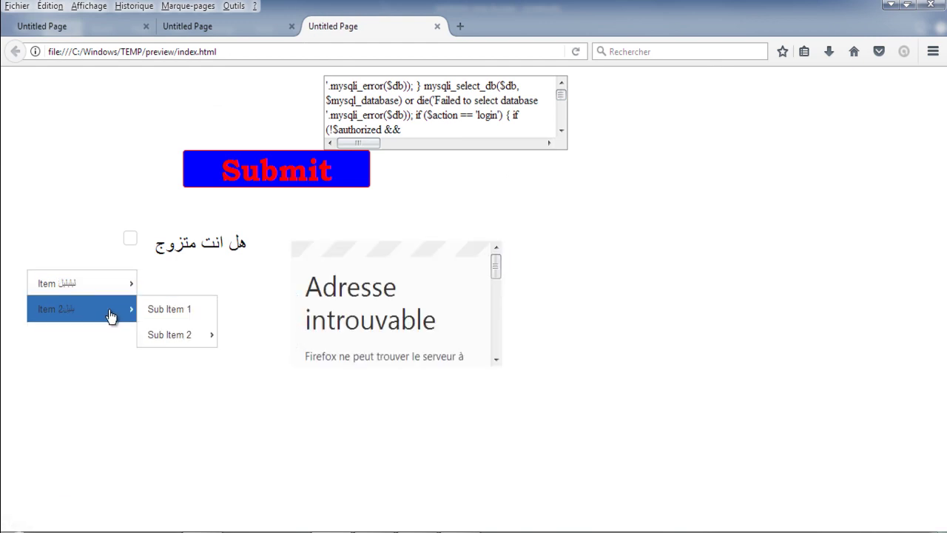
pyautogui.moveTo(202, 338)
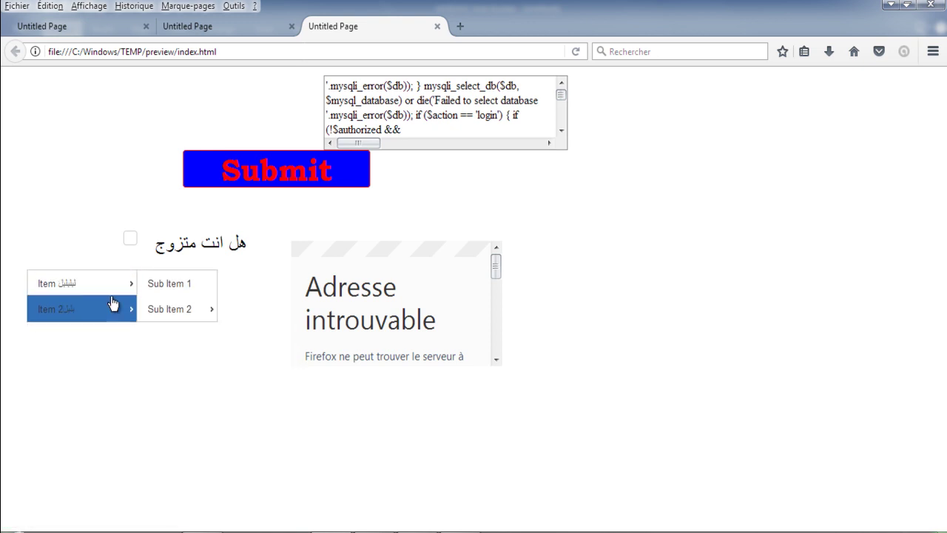
pyautogui.click(174, 285)
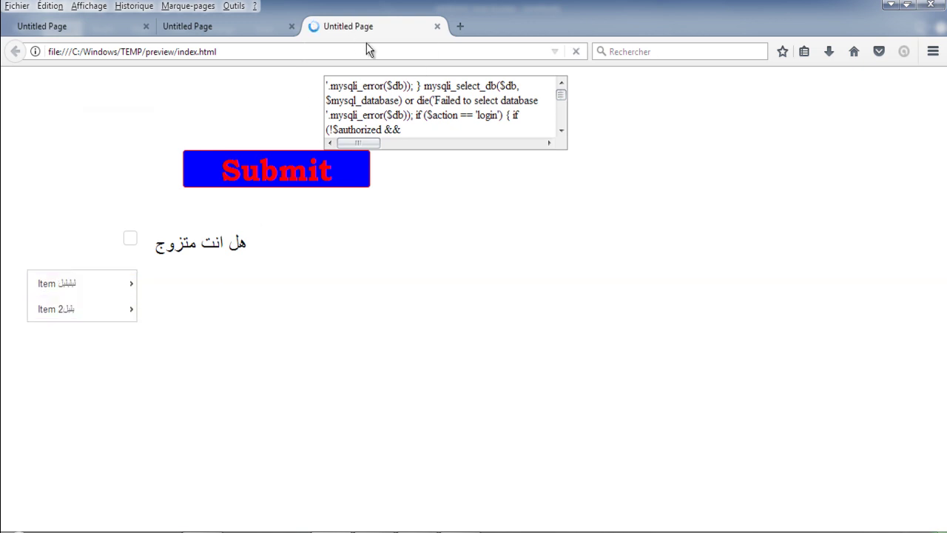
pyautogui.click(930, 4)
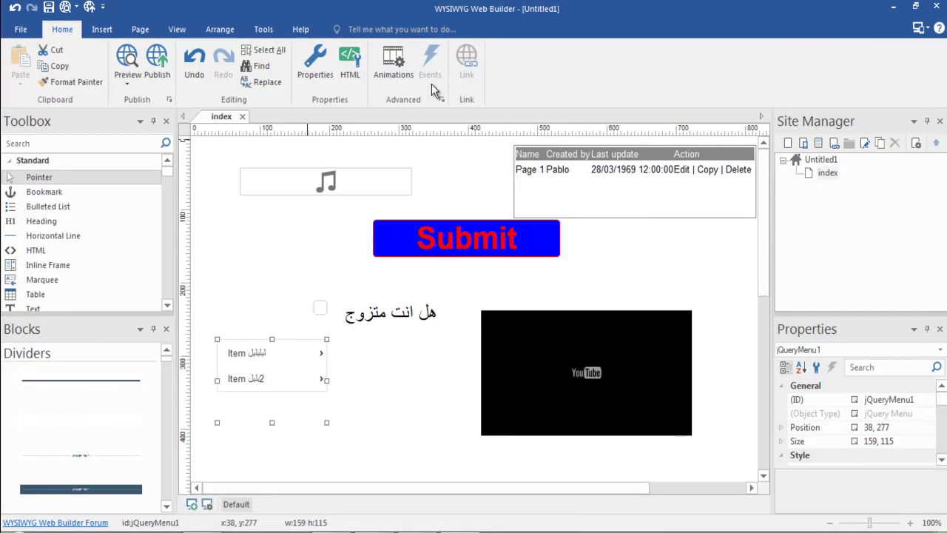
# Review the available login tool objects and PayPal button types that can be inserted.
pyautogui.click(103, 28)
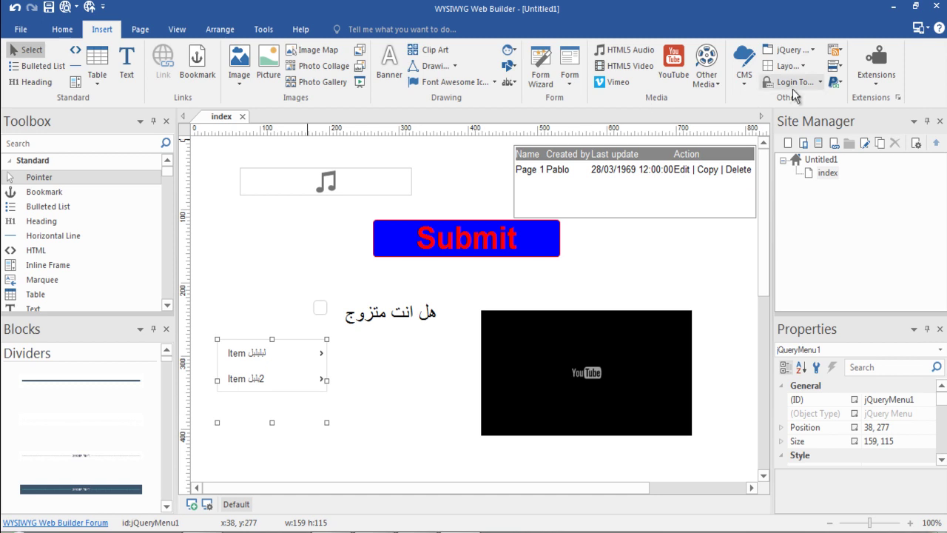
pyautogui.click(813, 83)
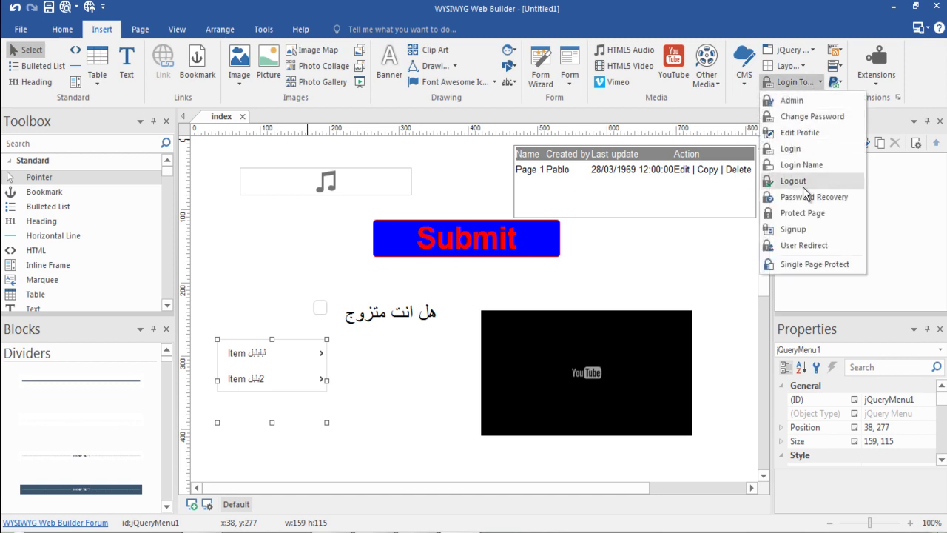
pyautogui.click(842, 74)
pyautogui.click(834, 82)
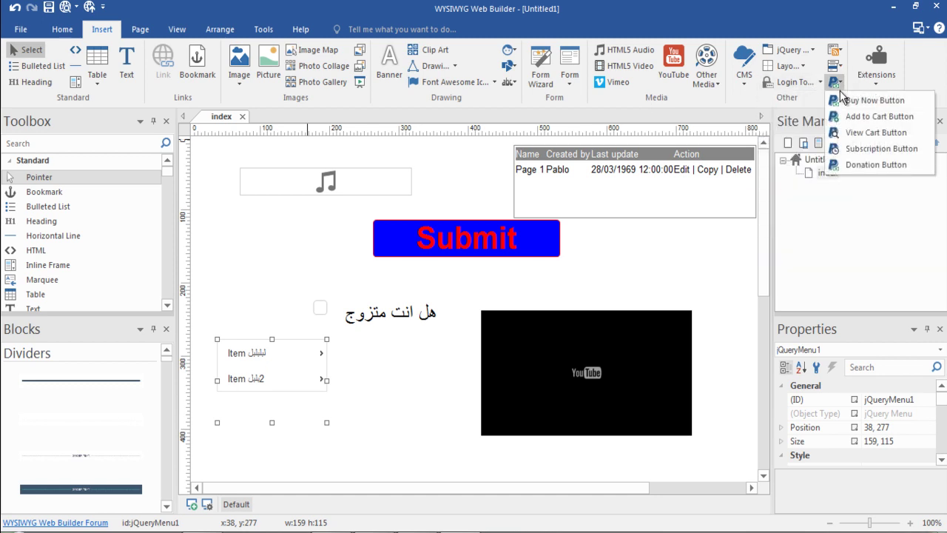
pyautogui.moveTo(858, 164); pyautogui.dragTo(851, 133)
# Create a new blank website project, choosing to save the changes to Untitled1.
pyautogui.click(141, 34)
pyautogui.click(142, 31)
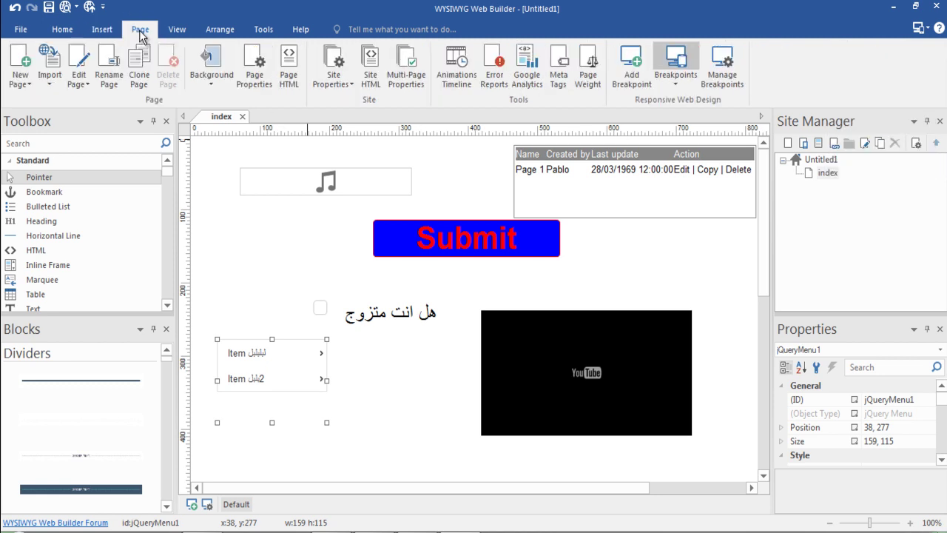
pyautogui.click(20, 29)
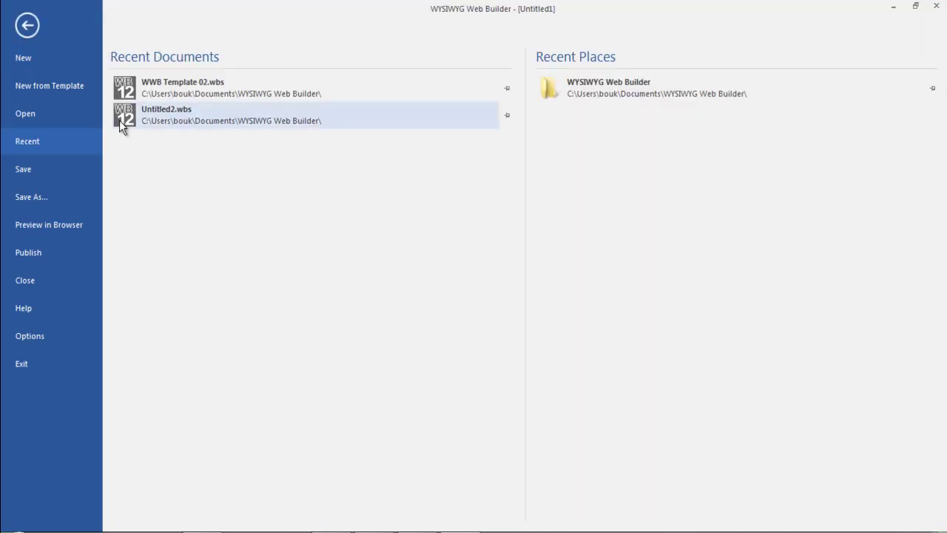
pyautogui.click(21, 66)
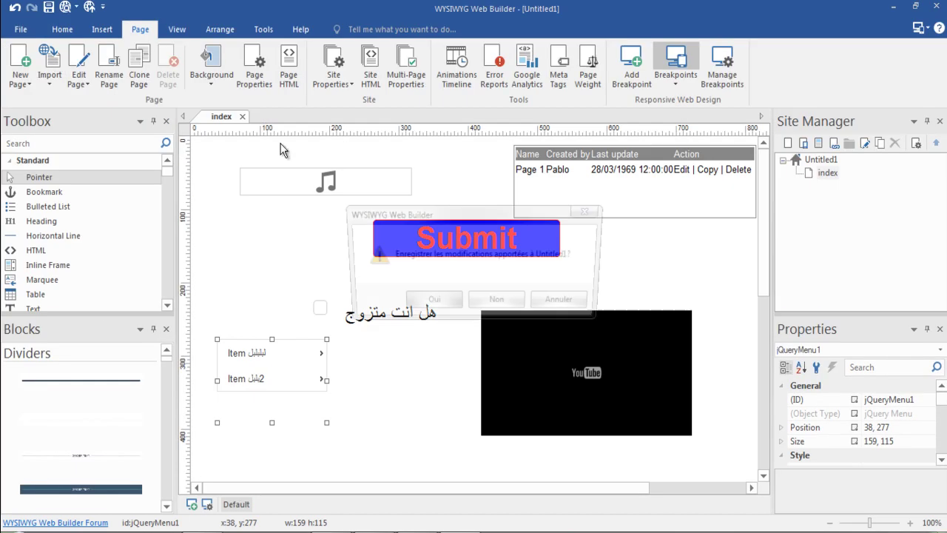
pyautogui.click(432, 302)
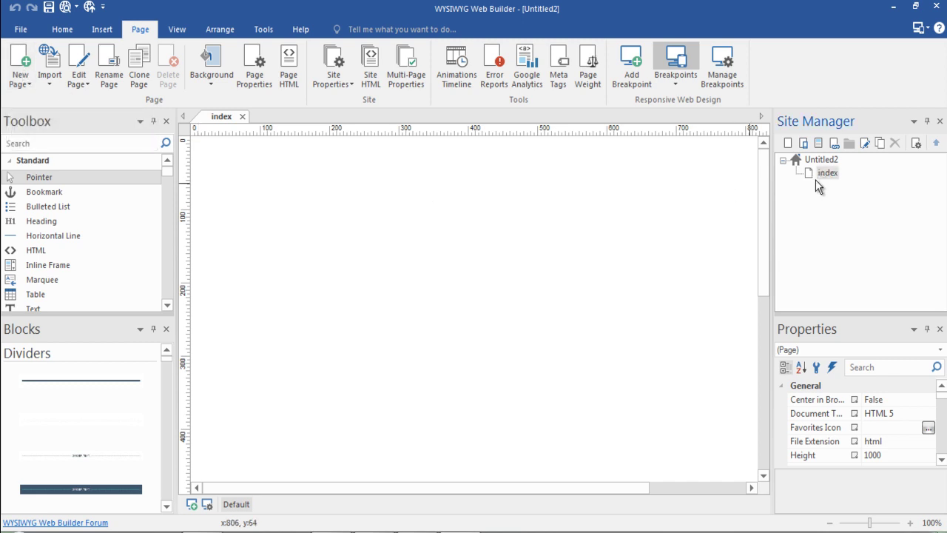
# Add two blank pages to the site, nesting the second one beneath the first.
pyautogui.click(20, 76)
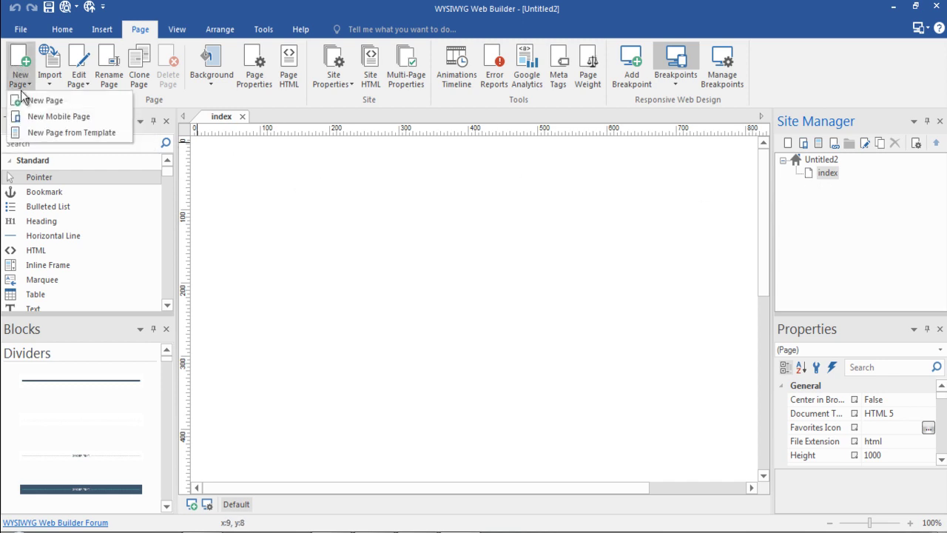
pyautogui.click(32, 99)
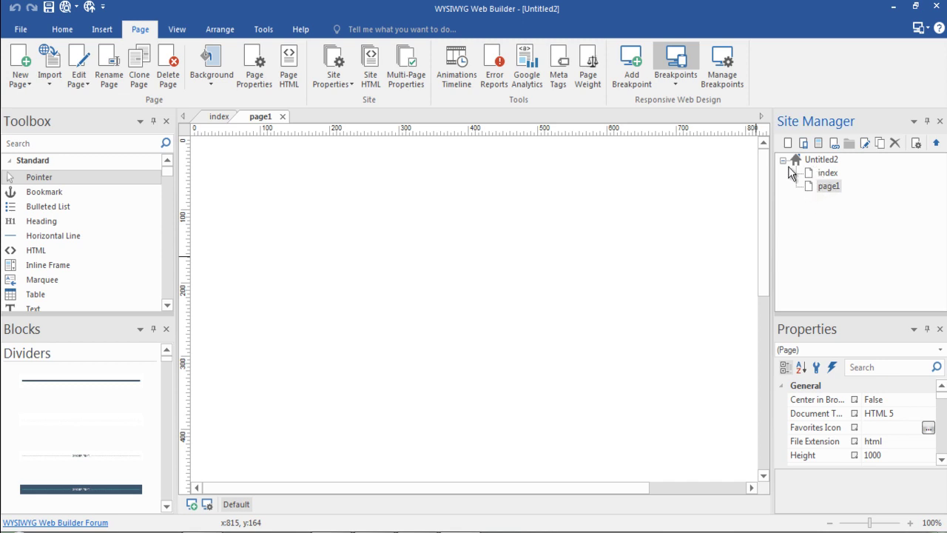
pyautogui.click(788, 144)
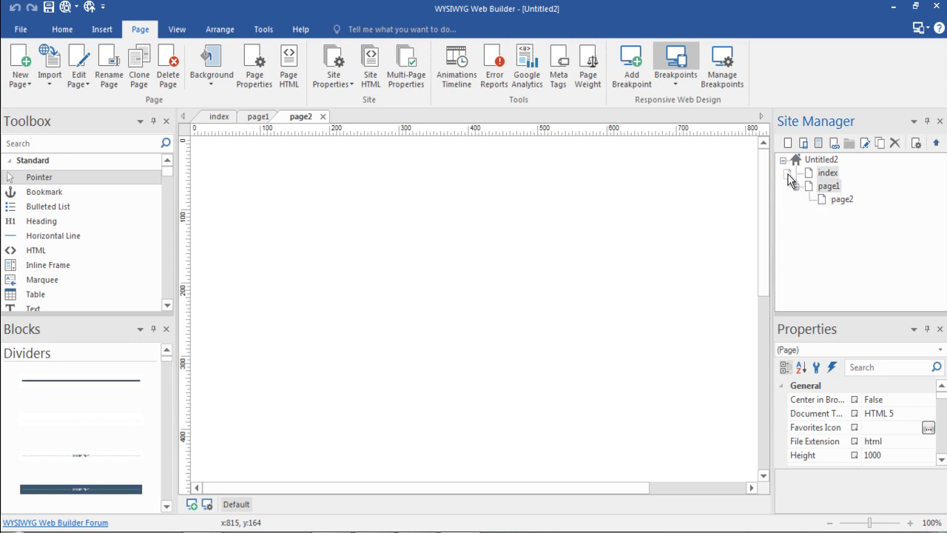
# Move page2 beneath index in the site tree, return it beneath page1, and select page1.
pyautogui.click(791, 179)
pyautogui.click(796, 173)
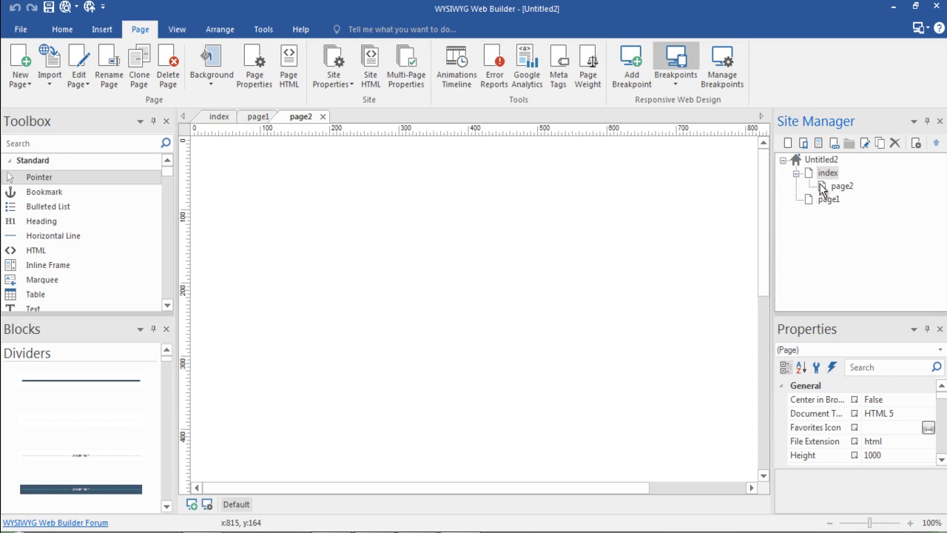
pyautogui.moveTo(793, 194)
pyautogui.mouseDown()
pyautogui.moveTo(787, 206)
pyautogui.moveTo(791, 200)
pyautogui.mouseUp()
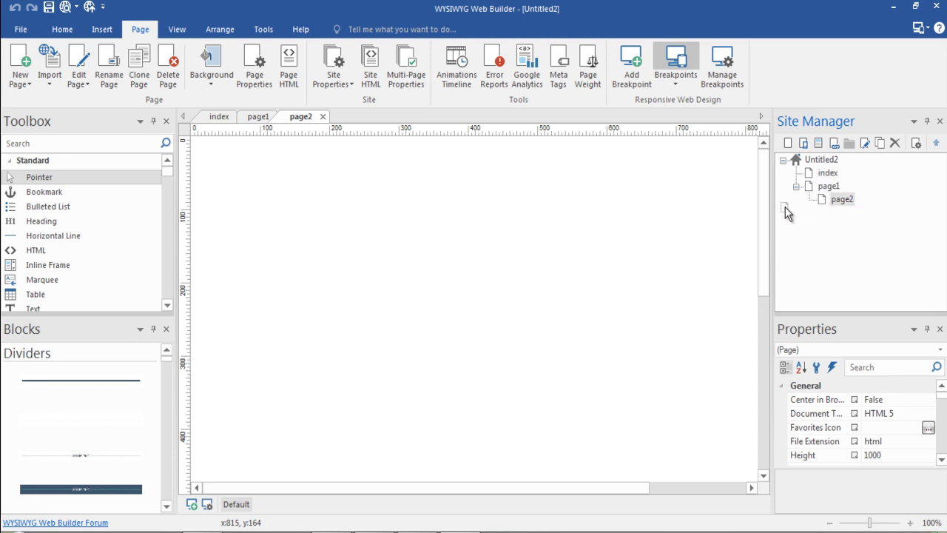
pyautogui.click(796, 186)
pyautogui.click(796, 187)
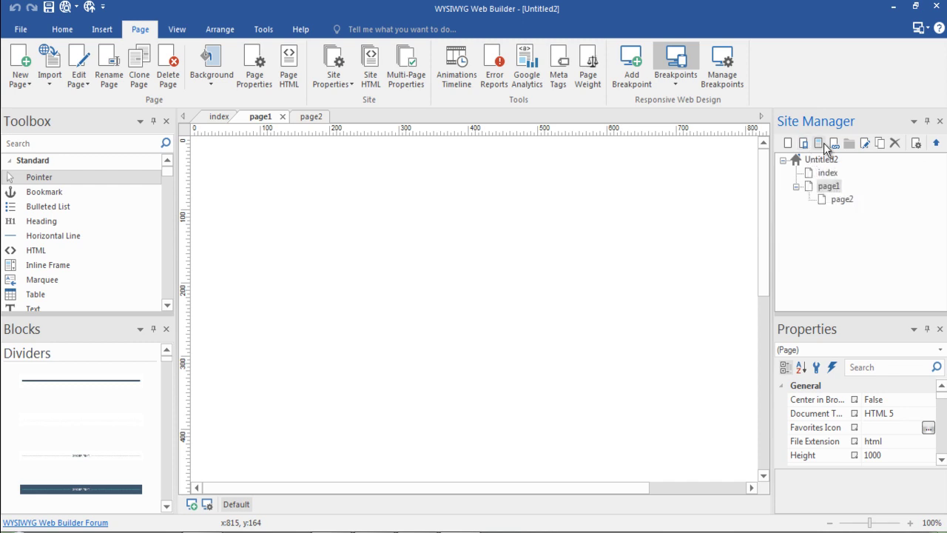
# Review the options for importing pages and the list of editable pages, and choose page1 for editing.
pyautogui.click(52, 83)
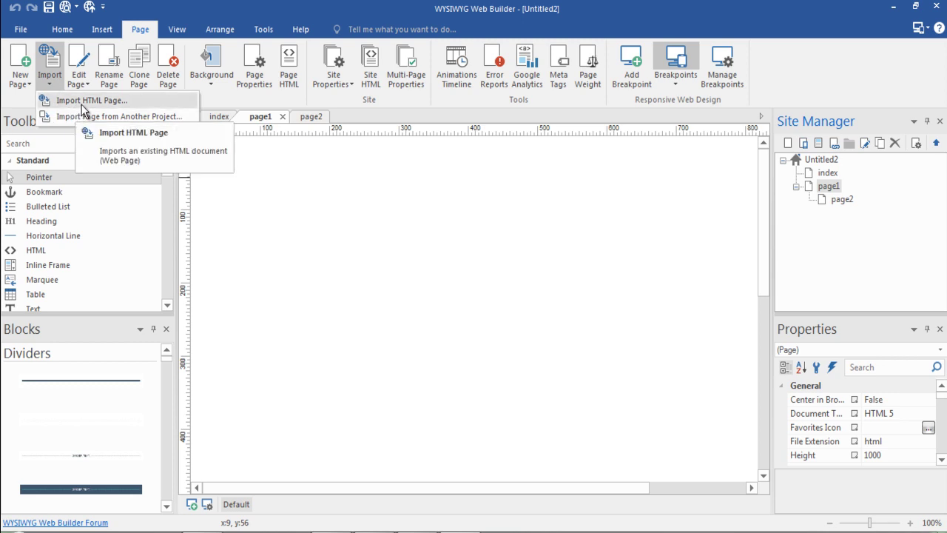
pyautogui.click(260, 179)
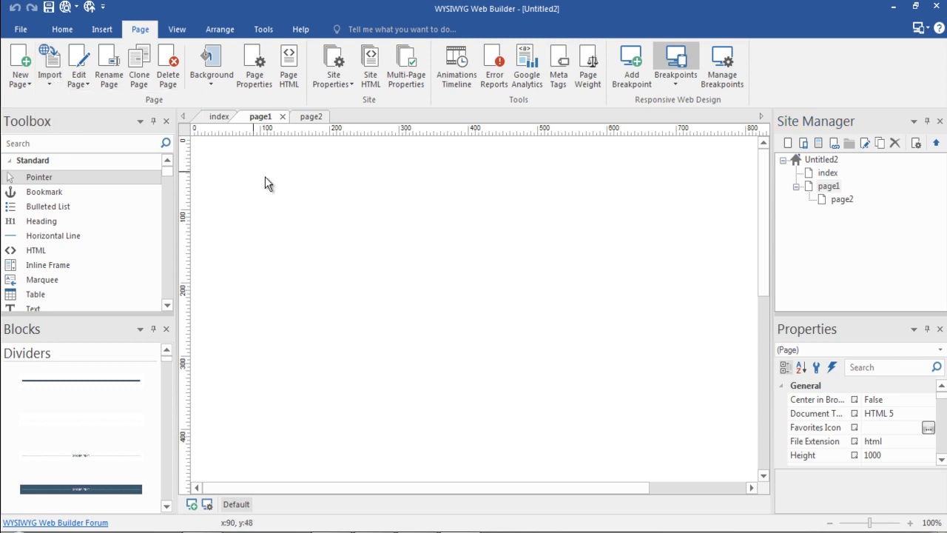
pyautogui.click(79, 80)
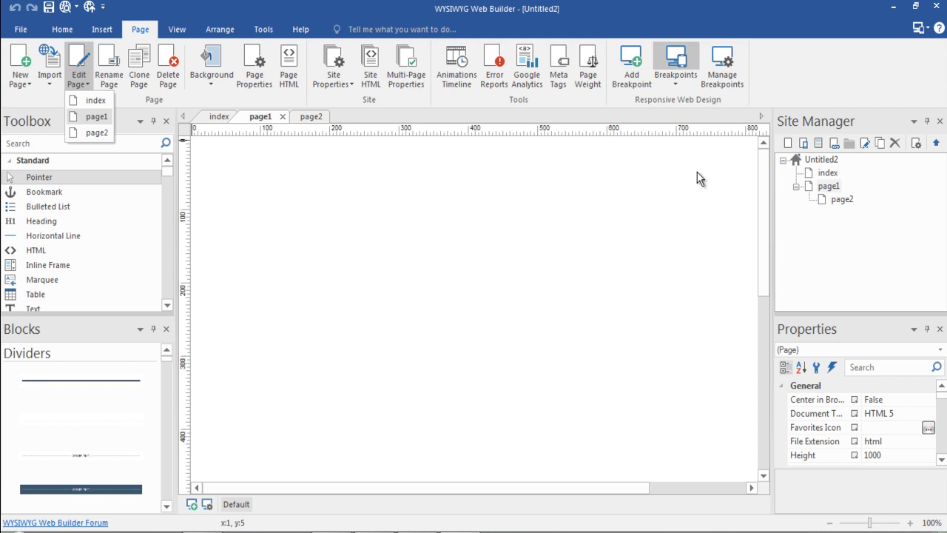
pyautogui.click(829, 179)
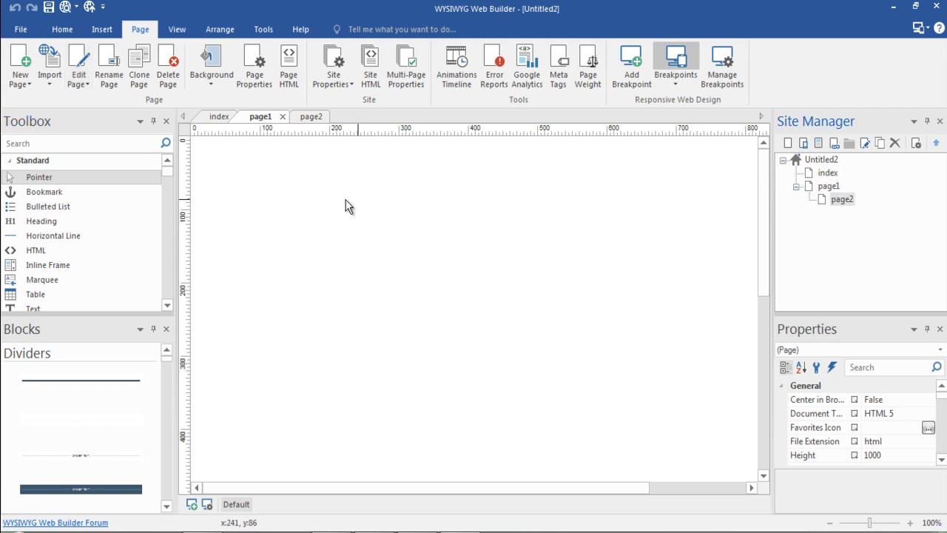
pyautogui.click(79, 91)
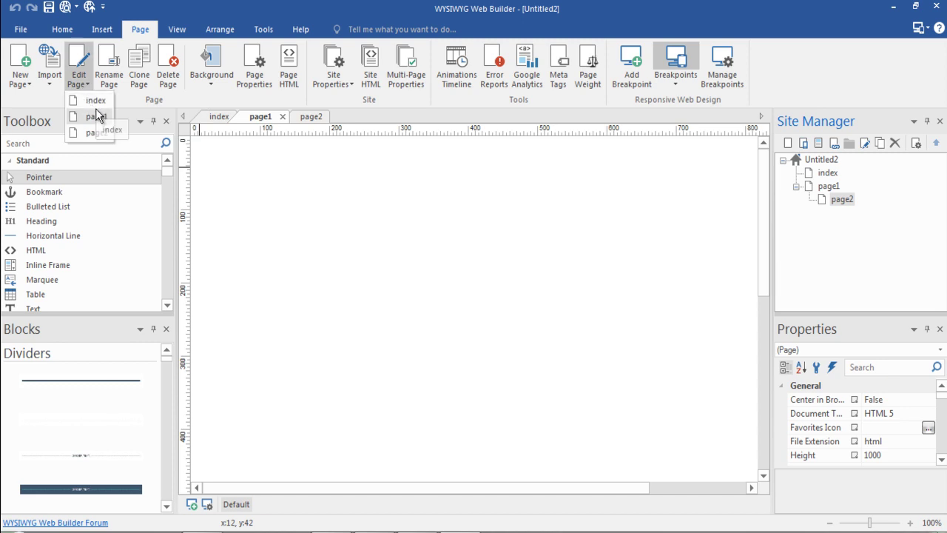
pyautogui.click(95, 119)
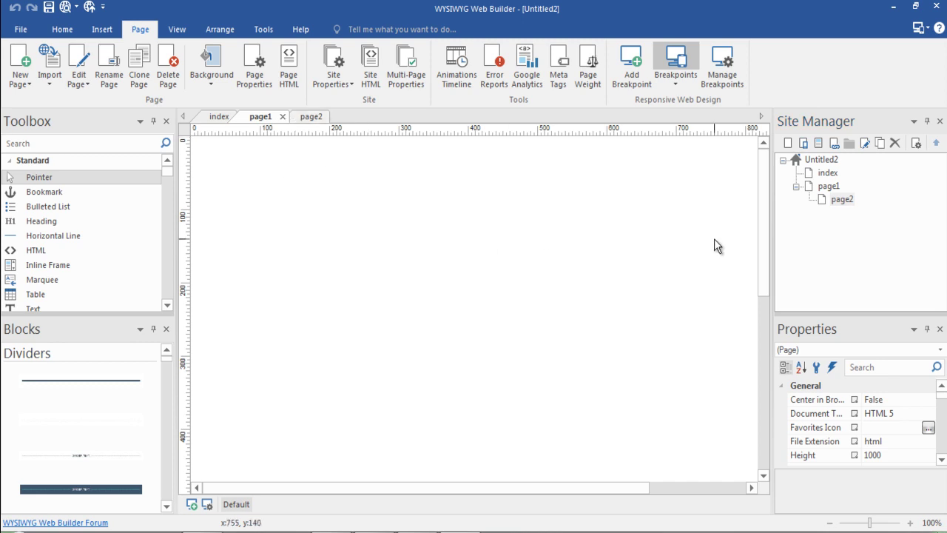
# Switch among the open index, page1 and page2 pages, and choose index for editing.
pyautogui.click(214, 121)
pyautogui.click(266, 120)
pyautogui.click(309, 120)
pyautogui.click(85, 83)
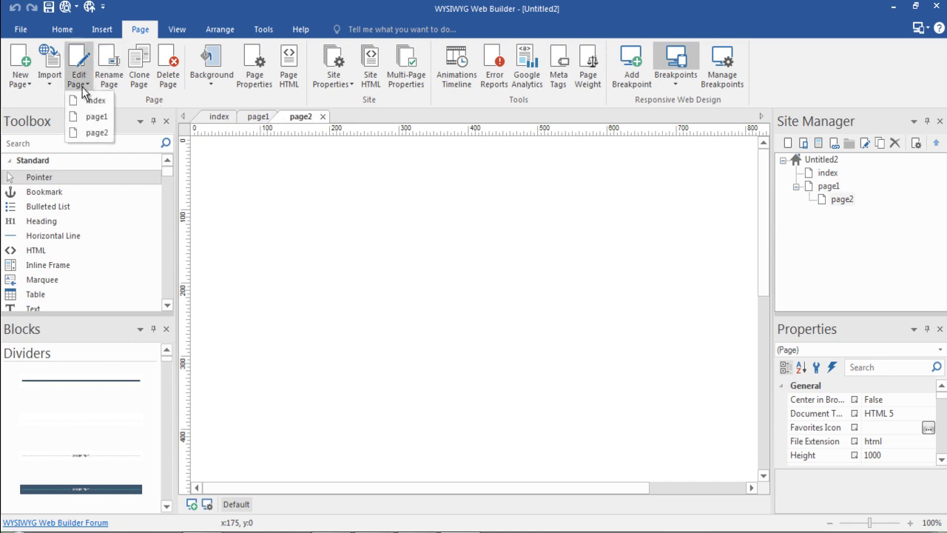
pyautogui.click(303, 123)
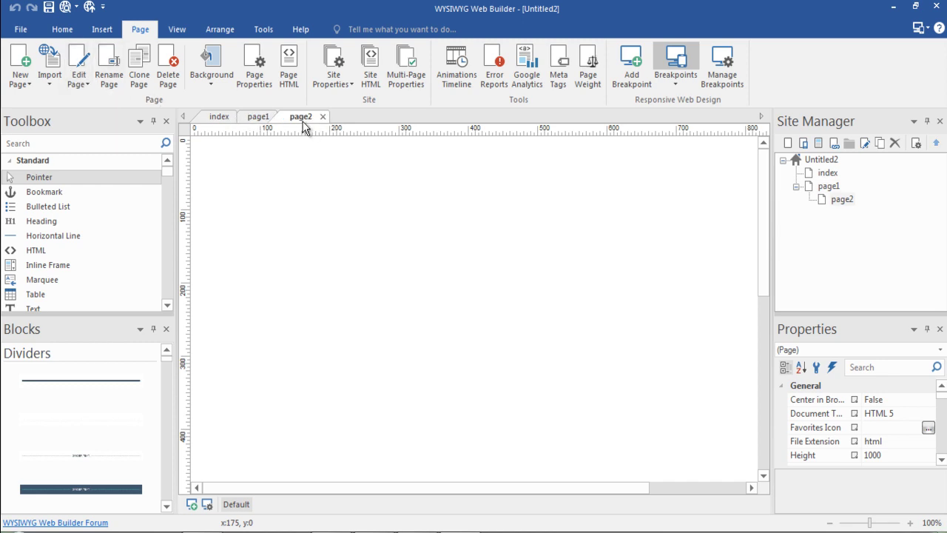
pyautogui.click(80, 82)
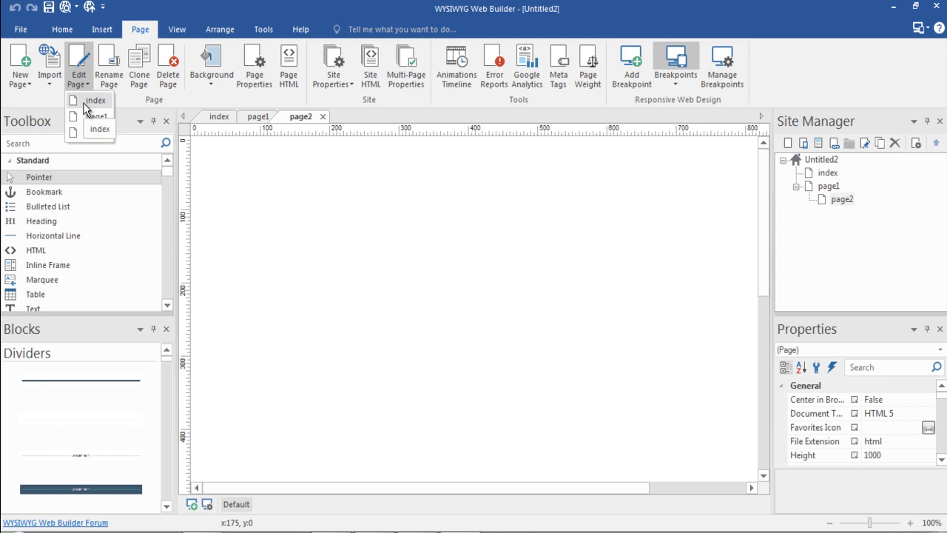
pyautogui.click(84, 103)
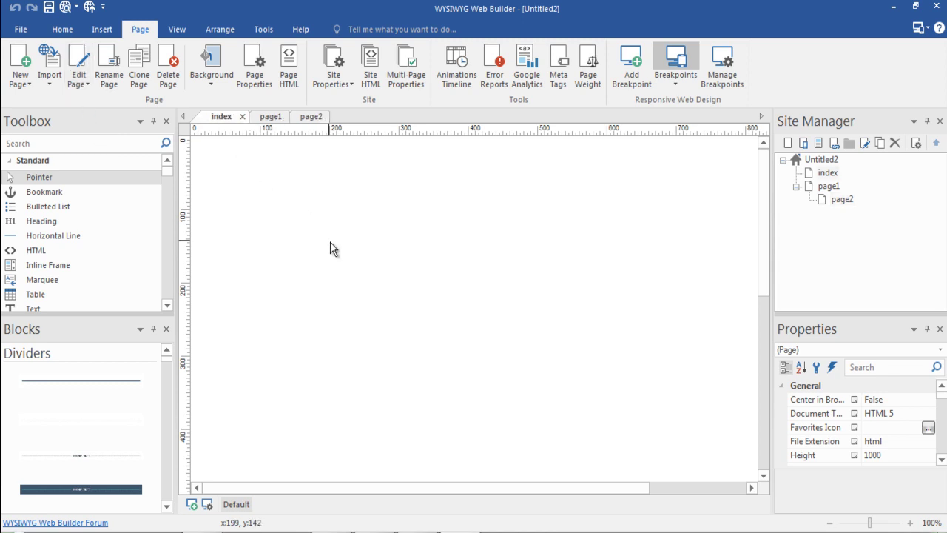
# Start deleting the index page but decline it, and delete page2 and page1 instead.
pyautogui.click(175, 93)
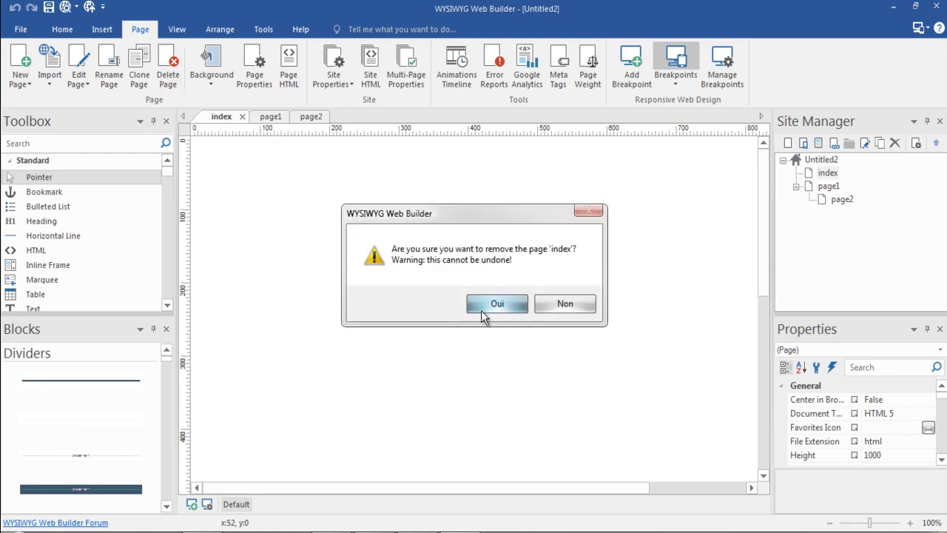
pyautogui.click(565, 305)
pyautogui.click(300, 117)
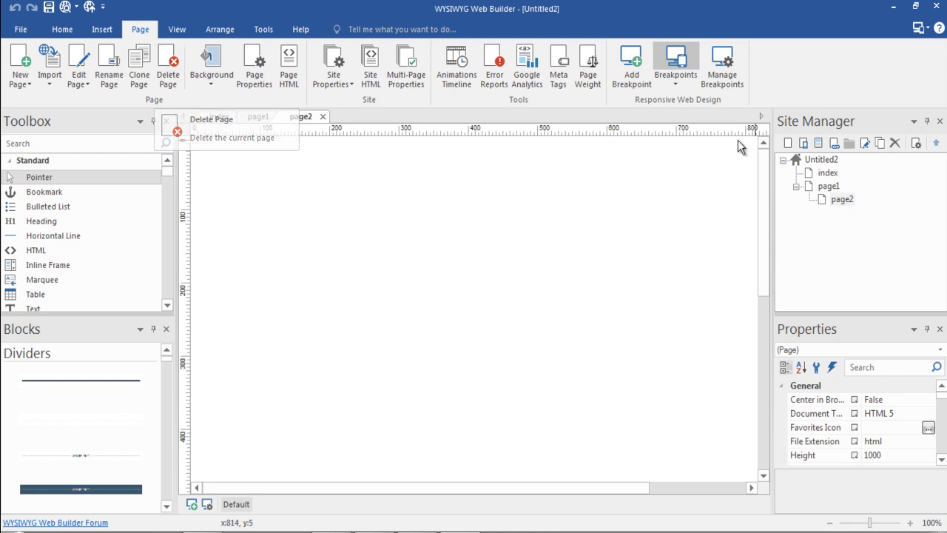
pyautogui.click(895, 143)
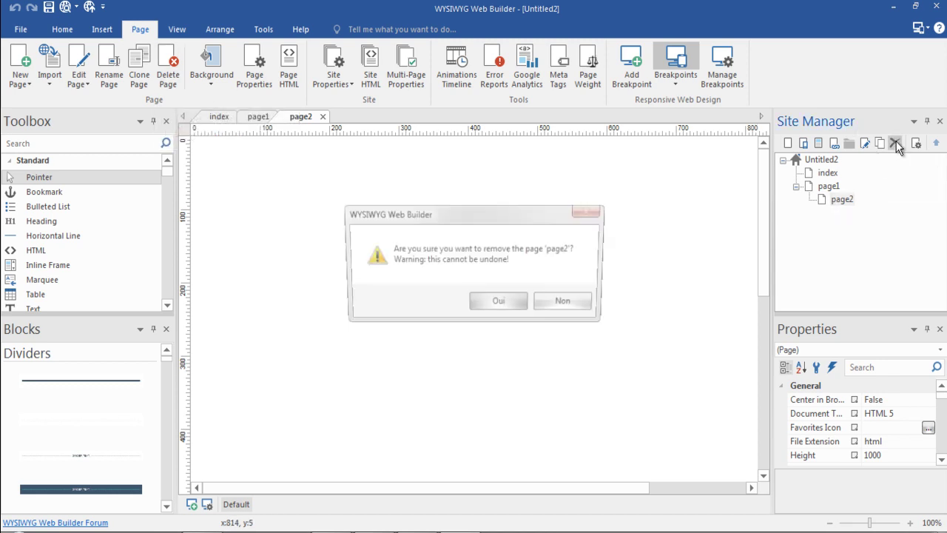
pyautogui.click(500, 304)
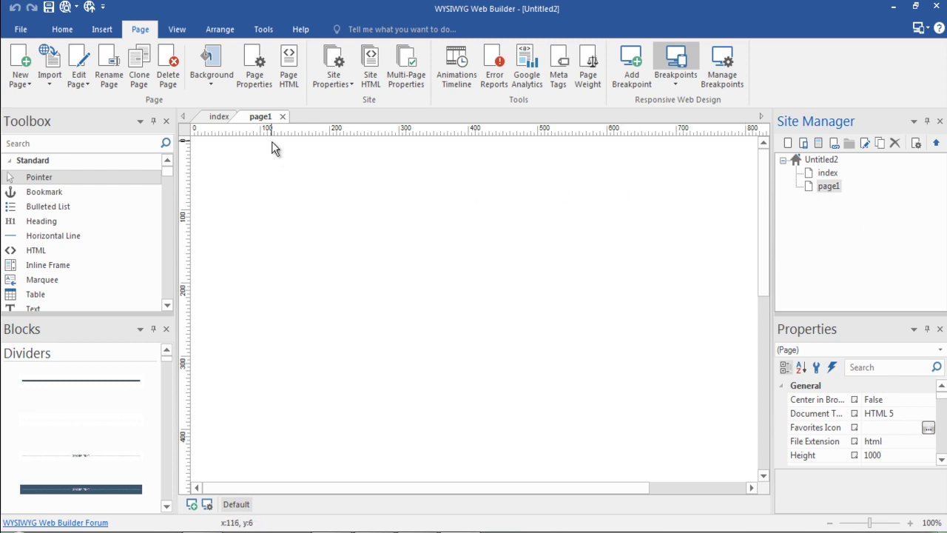
pyautogui.click(168, 67)
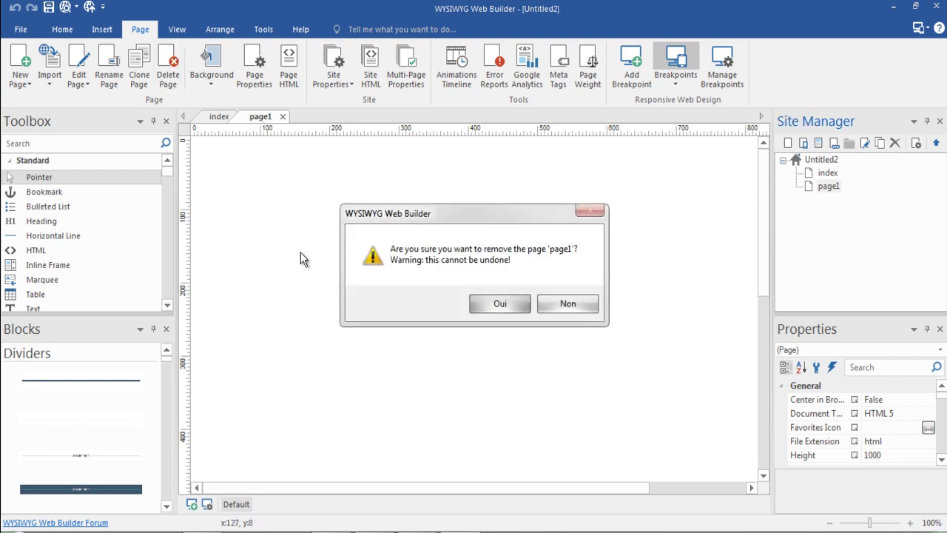
pyautogui.click(488, 305)
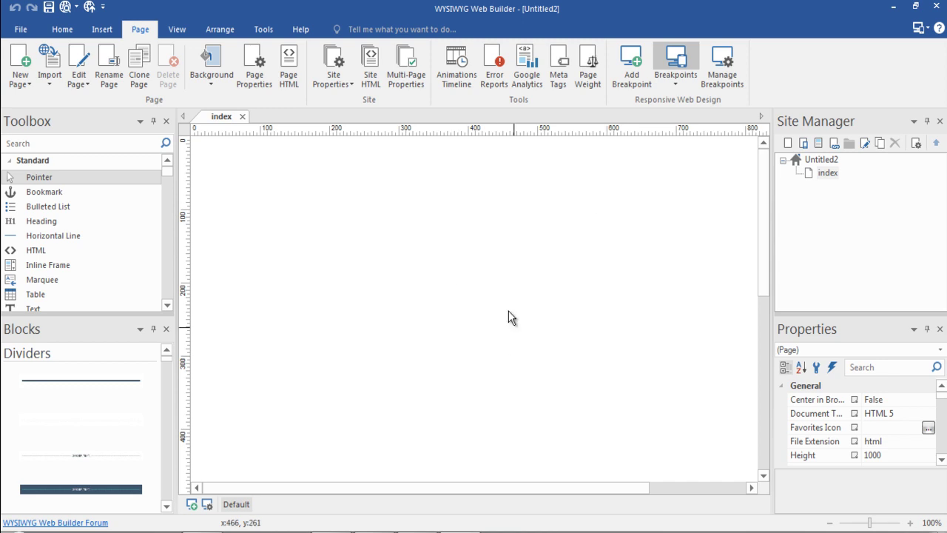
# Try dark grey and blue as the index page's background color.
pyautogui.click(213, 84)
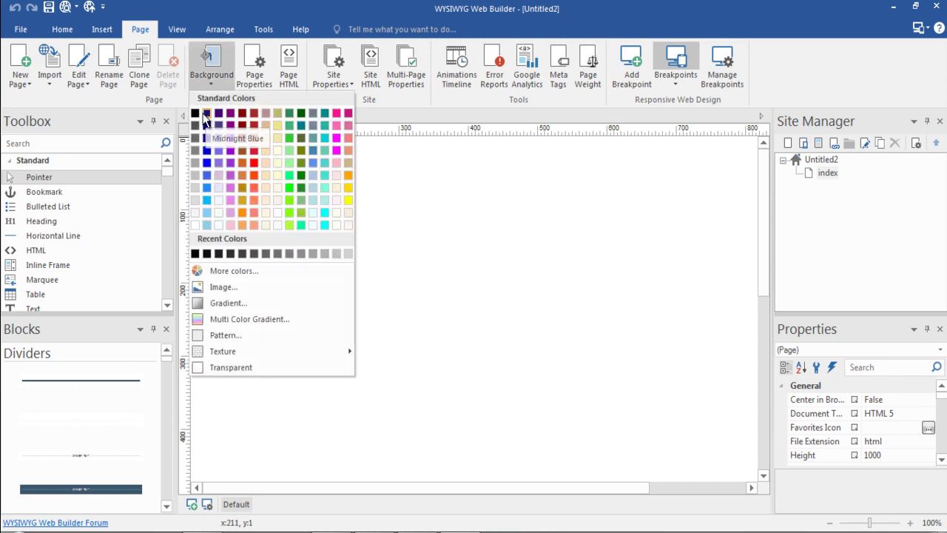
pyautogui.click(195, 125)
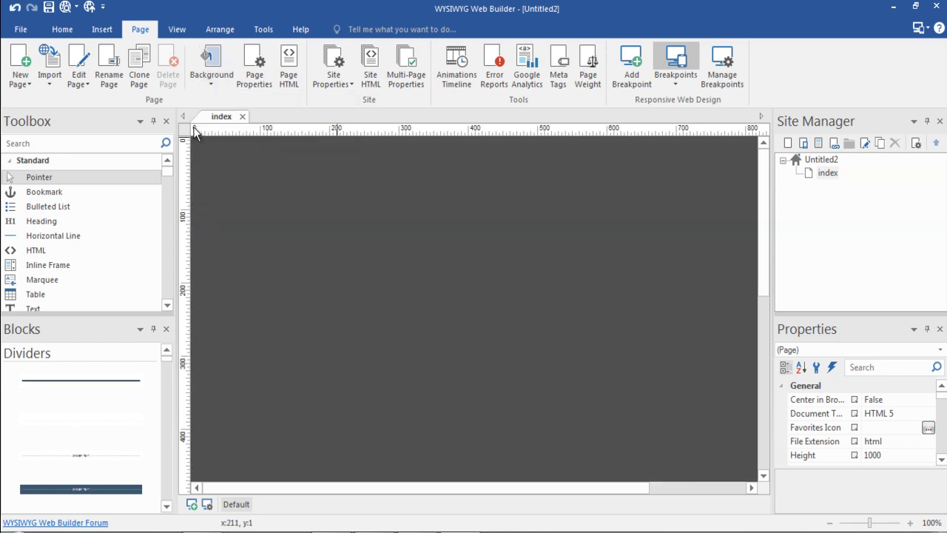
pyautogui.click(210, 83)
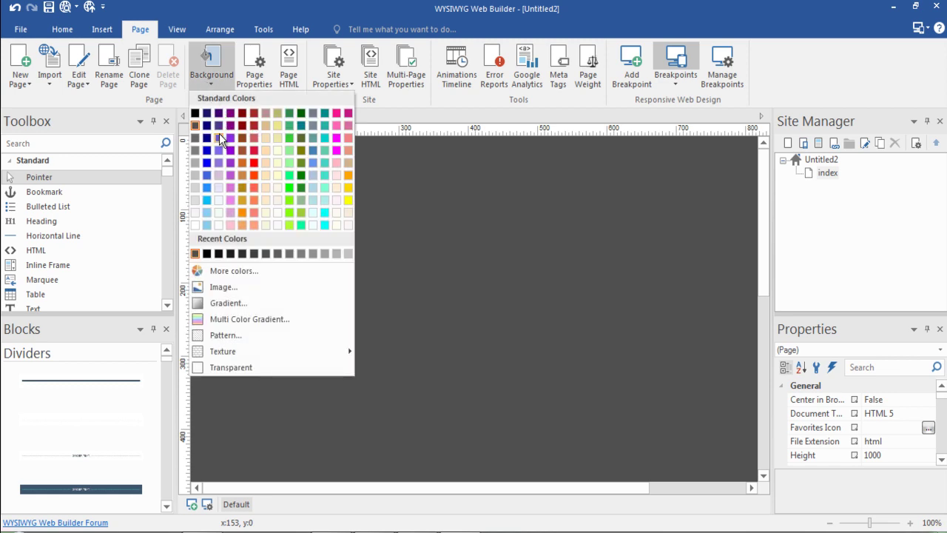
pyautogui.click(209, 151)
# Set the index page's background to the image 6-stripes.png.
pyautogui.click(213, 87)
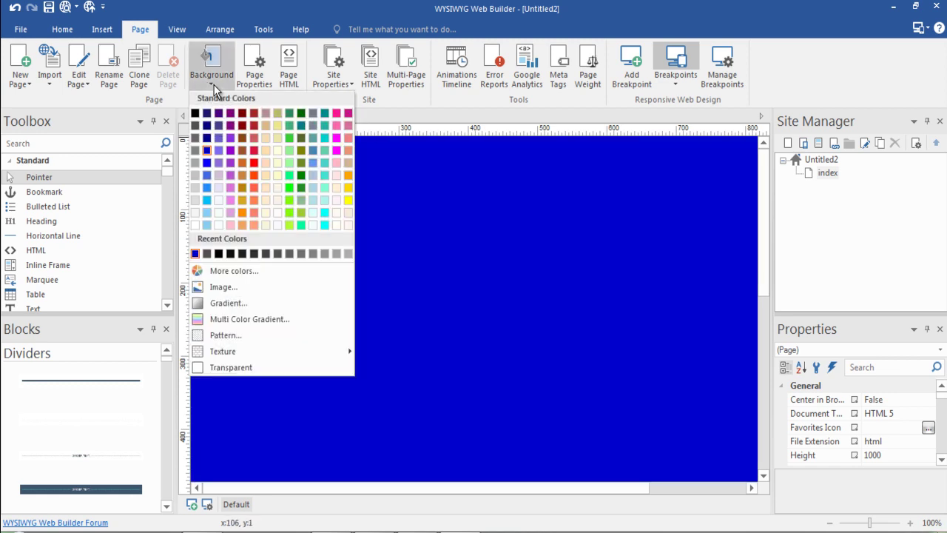
pyautogui.click(230, 288)
pyautogui.click(469, 211)
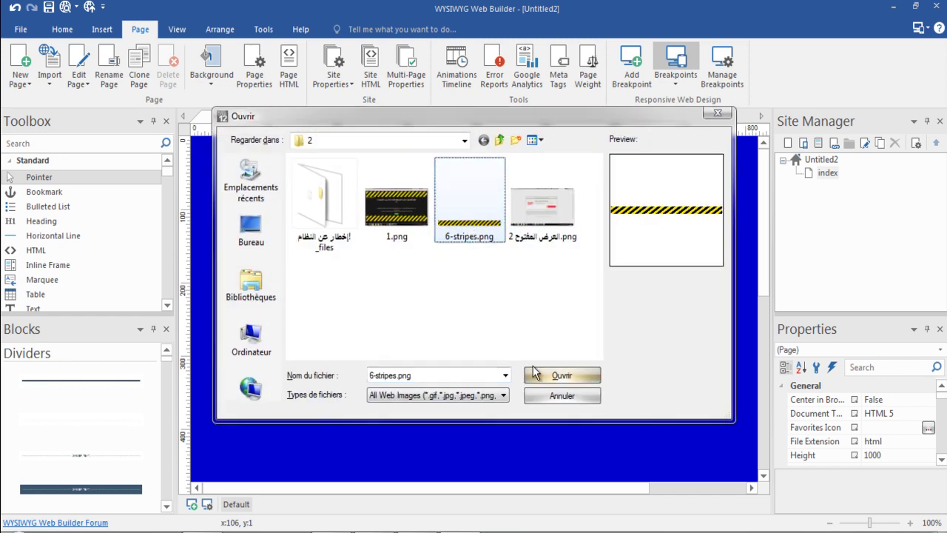
pyautogui.click(562, 376)
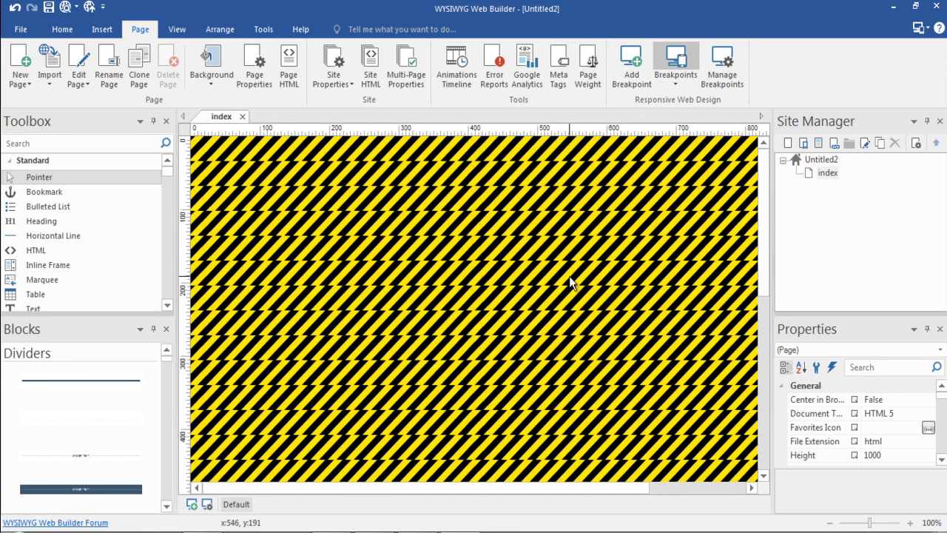
# Set the index page's background to light sky blue and its title to "صفحة هبوك موبايل", keeping index as the menu name.
pyautogui.click(213, 80)
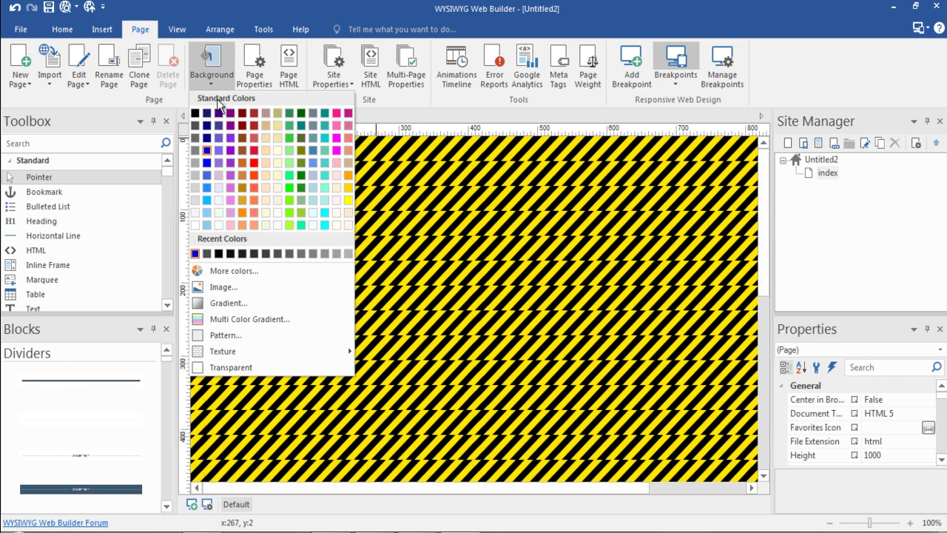
pyautogui.click(207, 225)
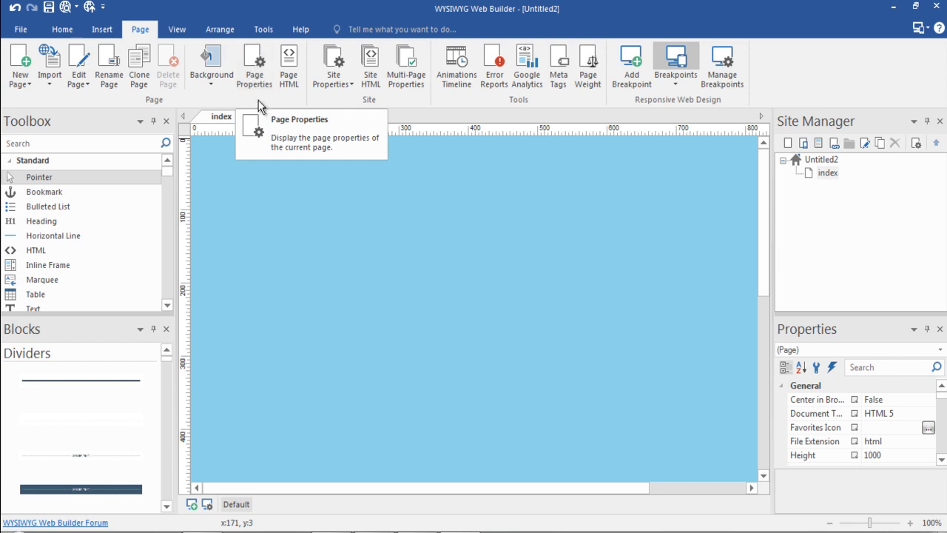
pyautogui.click(255, 60)
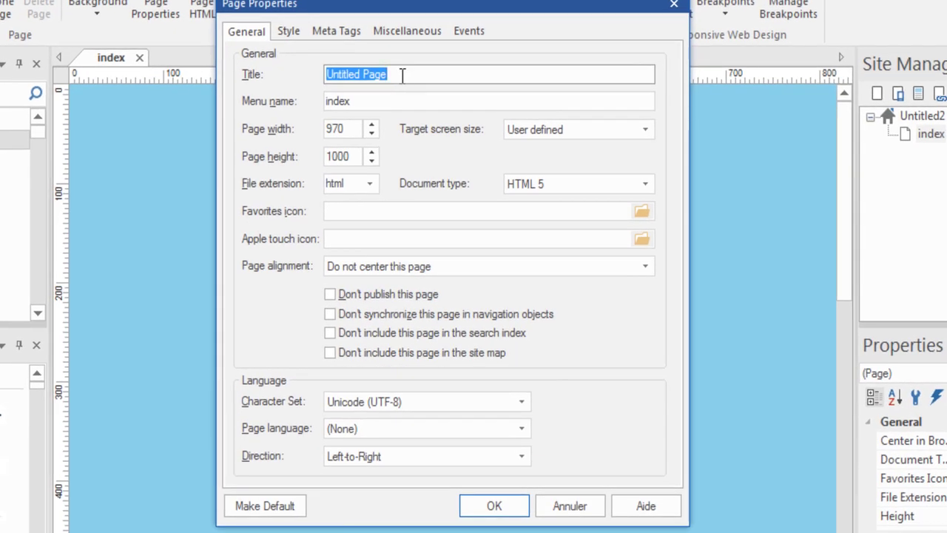
pyautogui.write('صف')
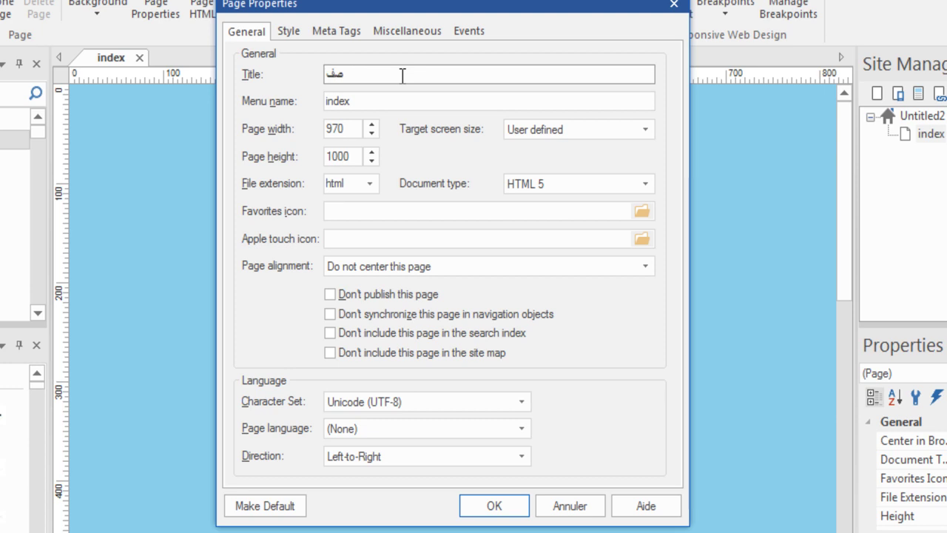
pyautogui.write('حة هبو')
pyautogui.write('ك ز')
pyautogui.write('وبايل')
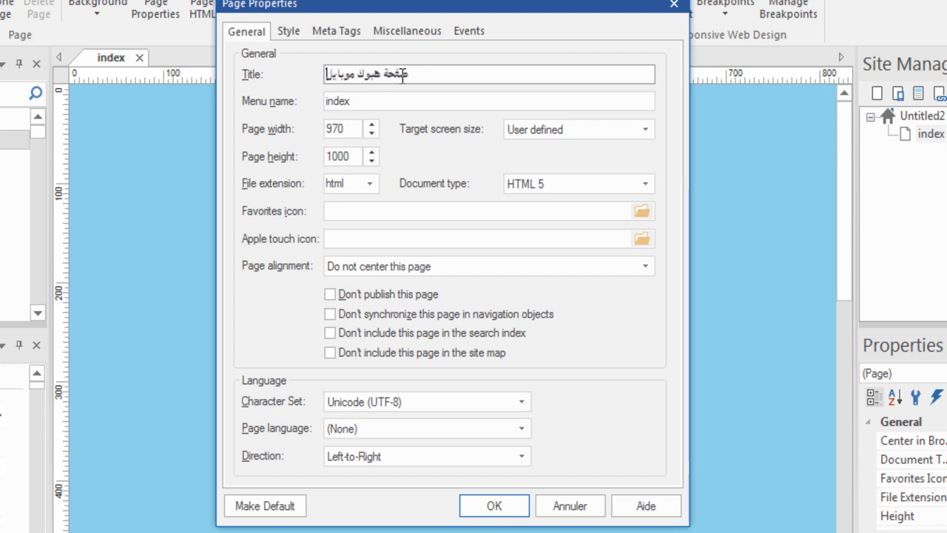
pyautogui.click(403, 99)
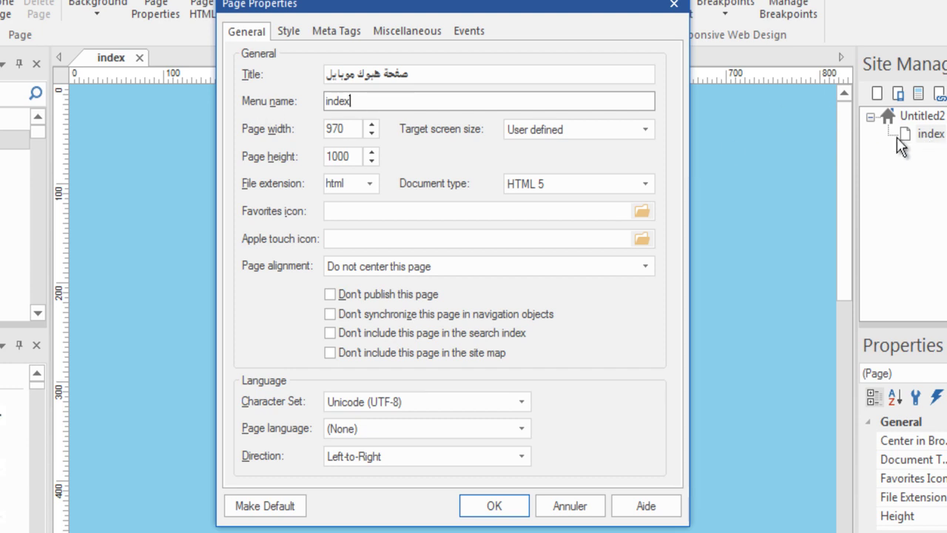
pyautogui.click(338, 100)
# Set the index page's width to 980 and look at its page height setting.
pyautogui.click(352, 131)
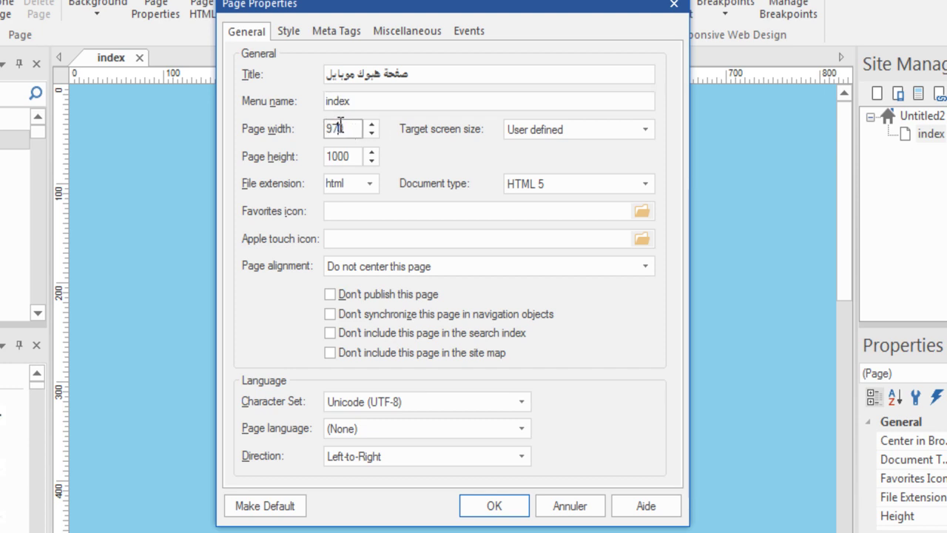
pyautogui.doubleClick(353, 127)
pyautogui.click(371, 124)
pyautogui.click(371, 124)
pyautogui.moveTo(371, 126); pyautogui.dragTo(371, 125)
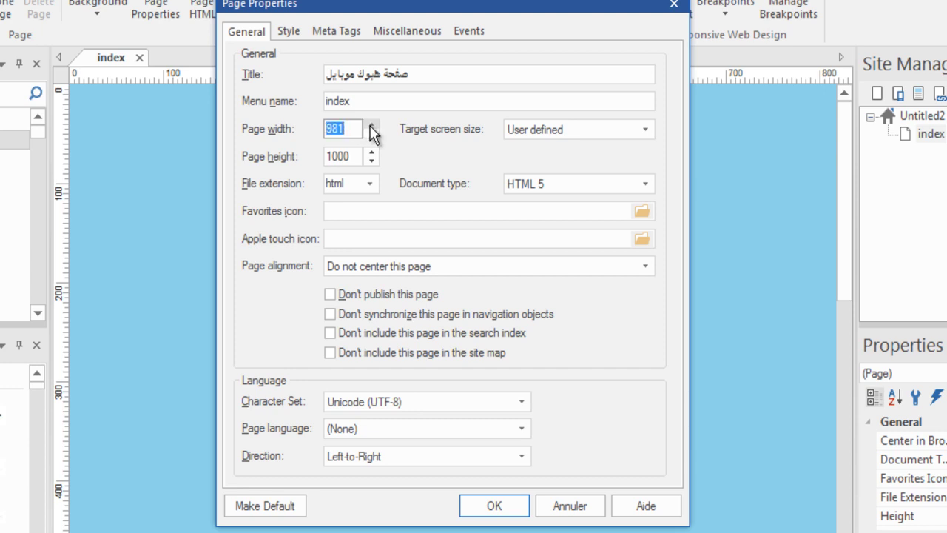
pyautogui.click(371, 135)
pyautogui.click(358, 129)
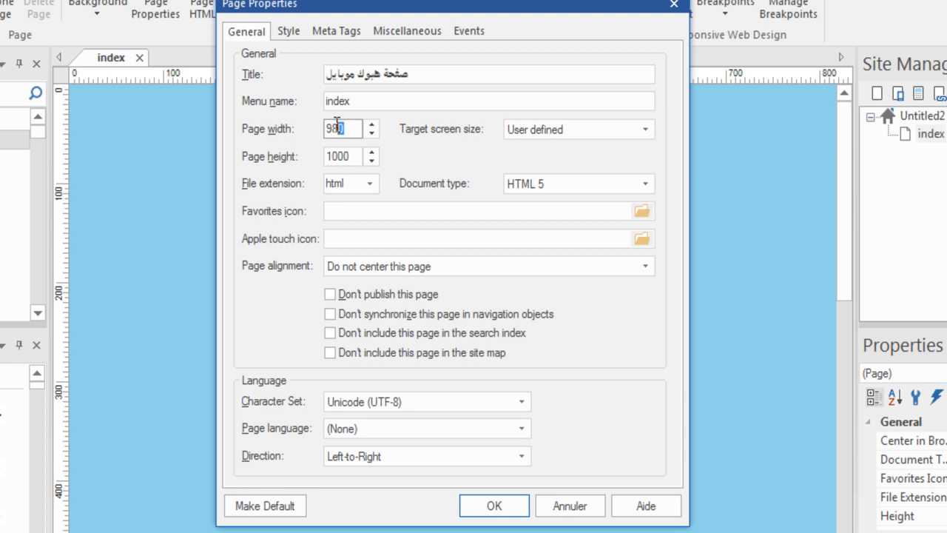
pyautogui.doubleClick(355, 155)
pyautogui.click(351, 157)
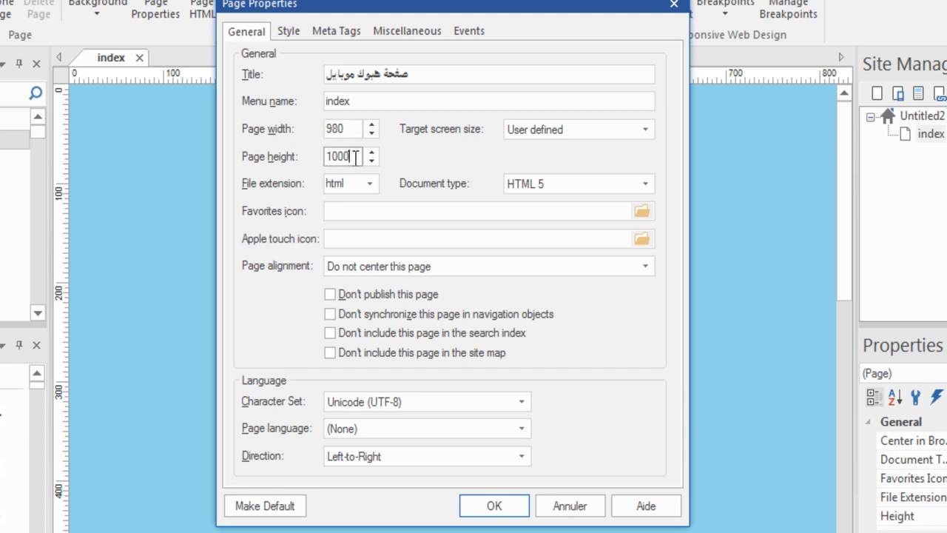
# Try the 800x600 pixels target screen size and check the page width and height it gives.
pyautogui.click(582, 130)
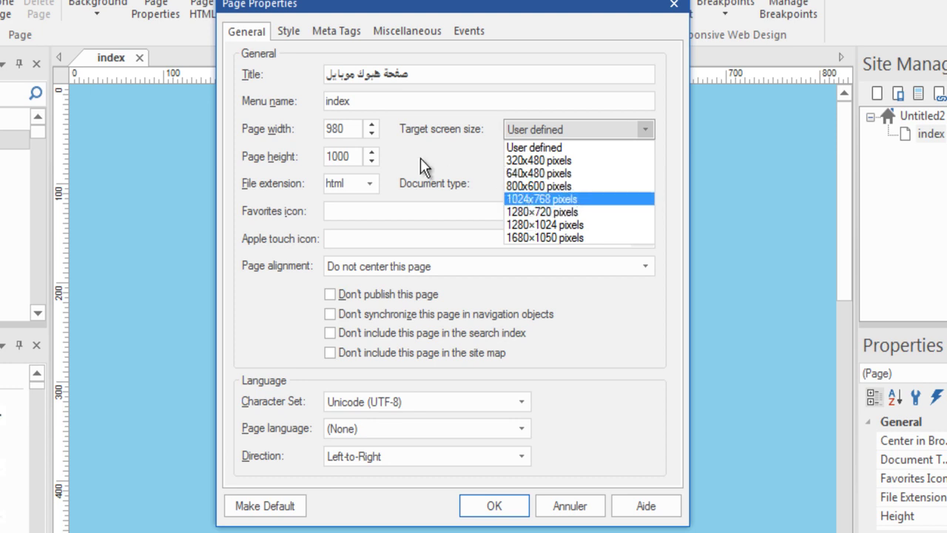
pyautogui.click(555, 185)
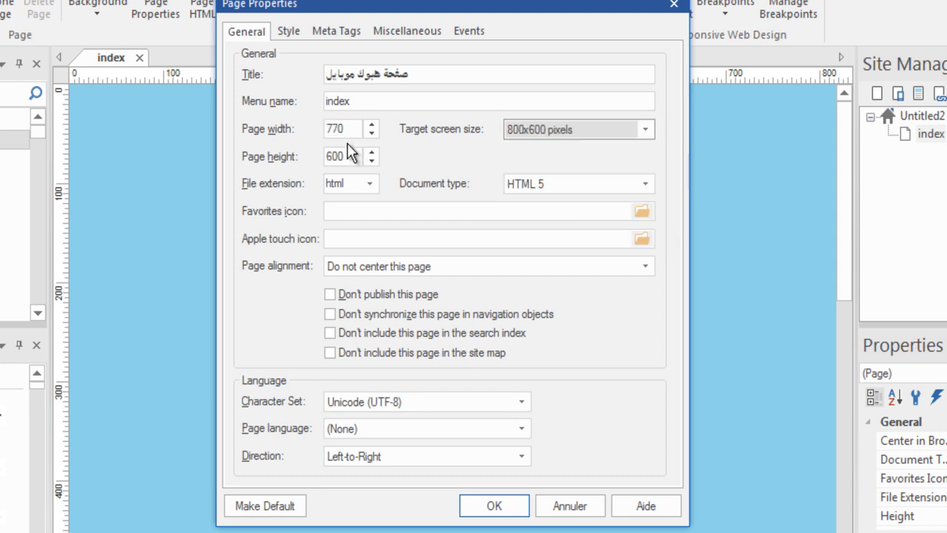
pyautogui.click(346, 130)
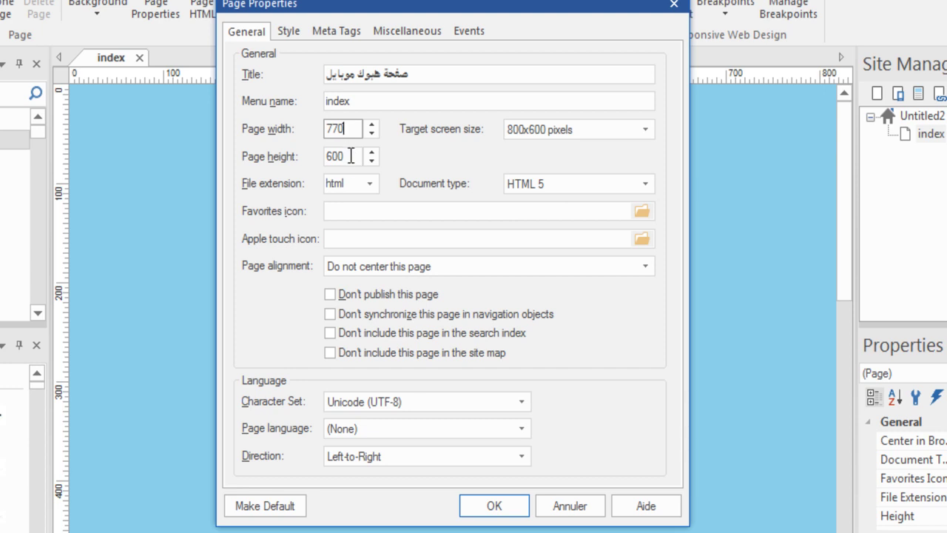
pyautogui.click(345, 158)
# Set the page's target screen size to 1024x768 pixels and check the page width and height.
pyautogui.click(567, 129)
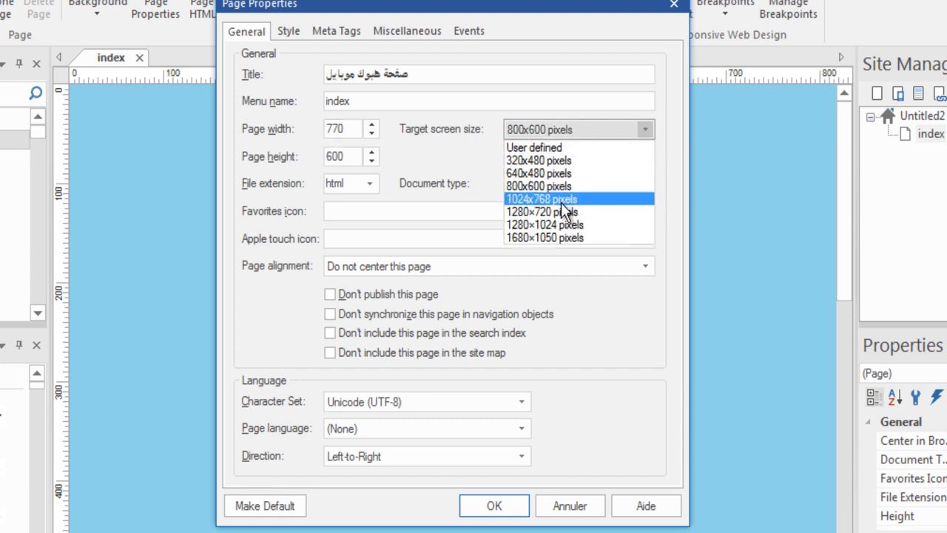
pyautogui.click(561, 203)
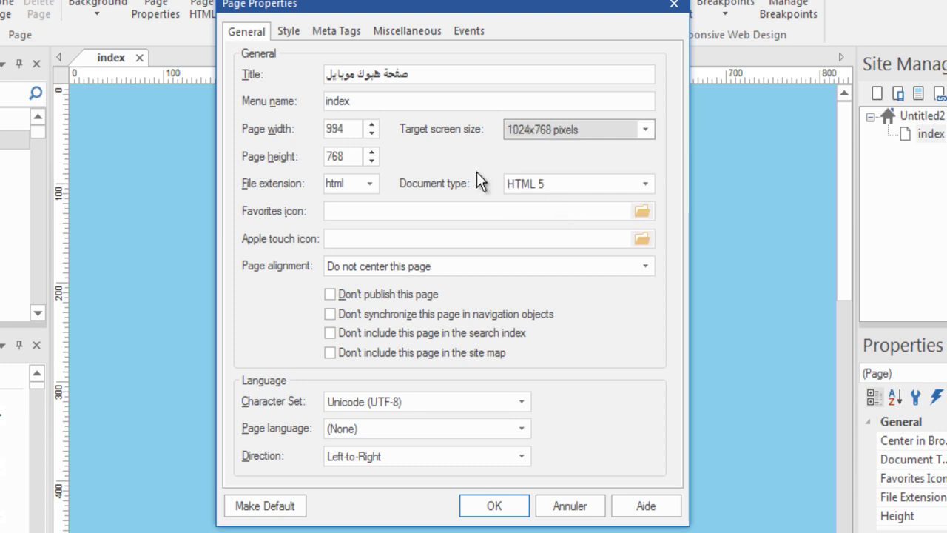
pyautogui.click(347, 130)
pyautogui.click(348, 156)
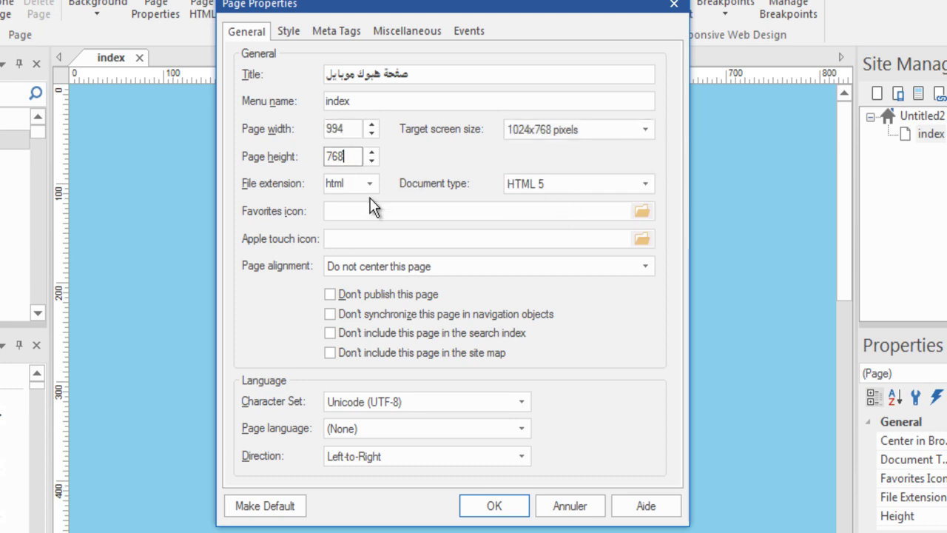
# Review the file extension and document type options, keeping html and HTML 5.
pyautogui.click(371, 184)
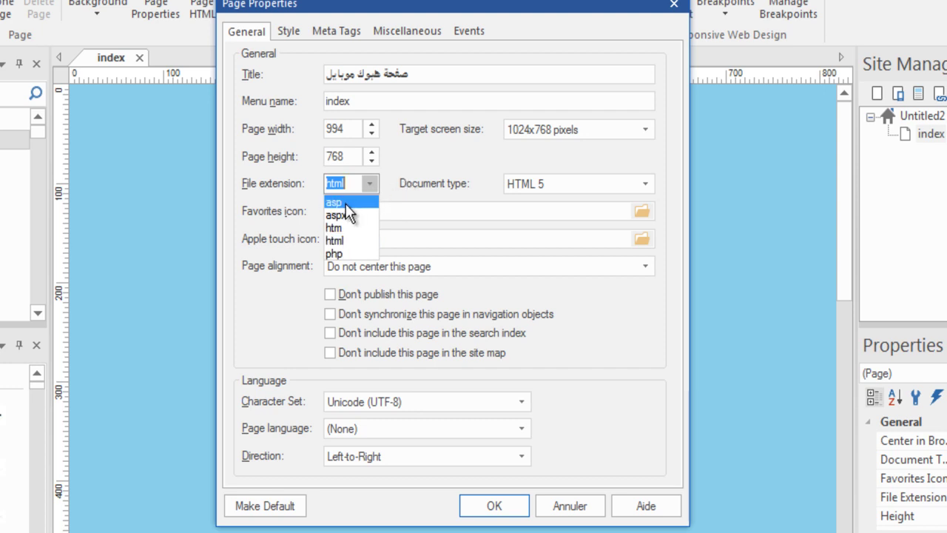
pyautogui.click(353, 241)
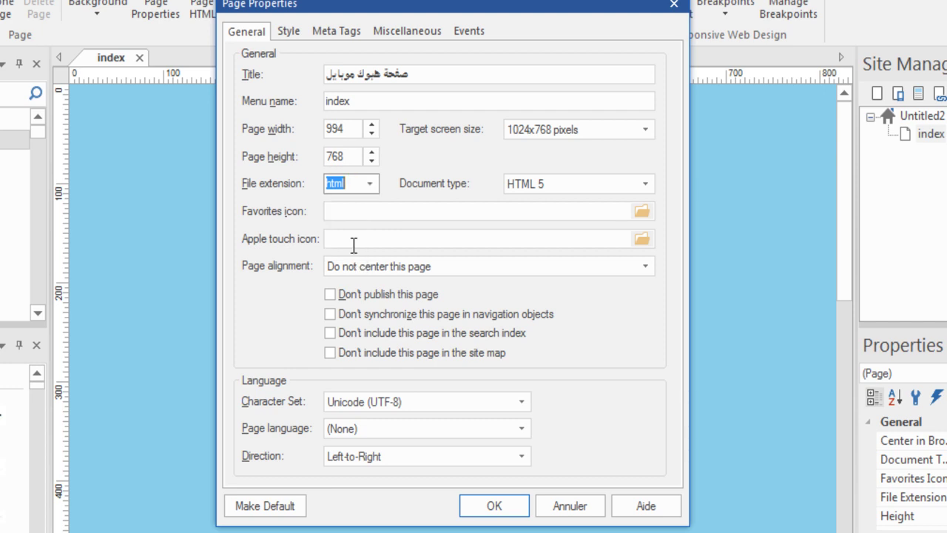
pyautogui.click(574, 185)
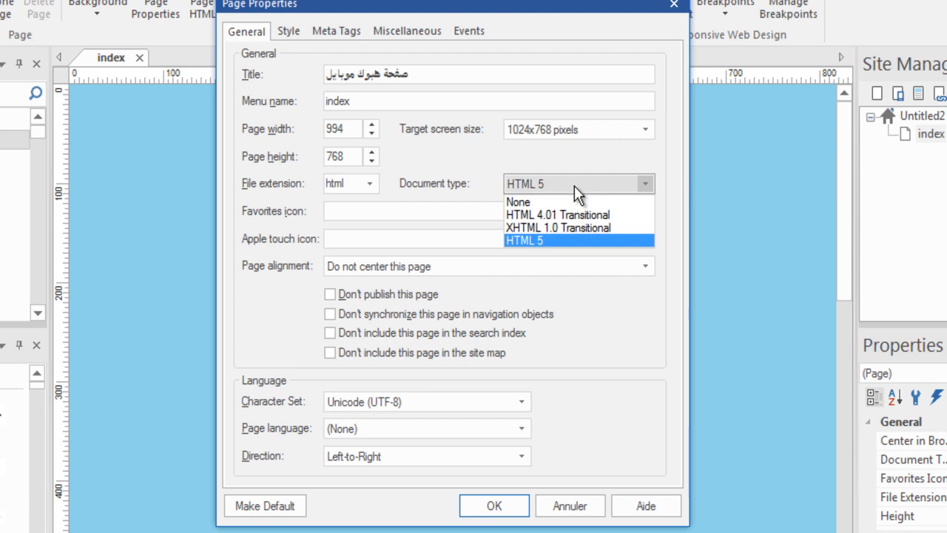
pyautogui.click(550, 240)
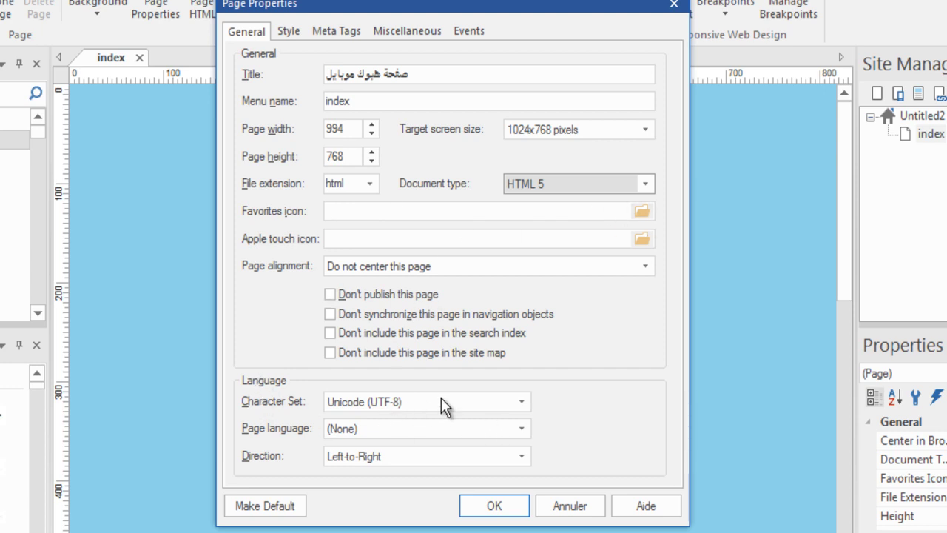
# Review the available character sets, page languages and text directions without changing the selections.
pyautogui.click(406, 404)
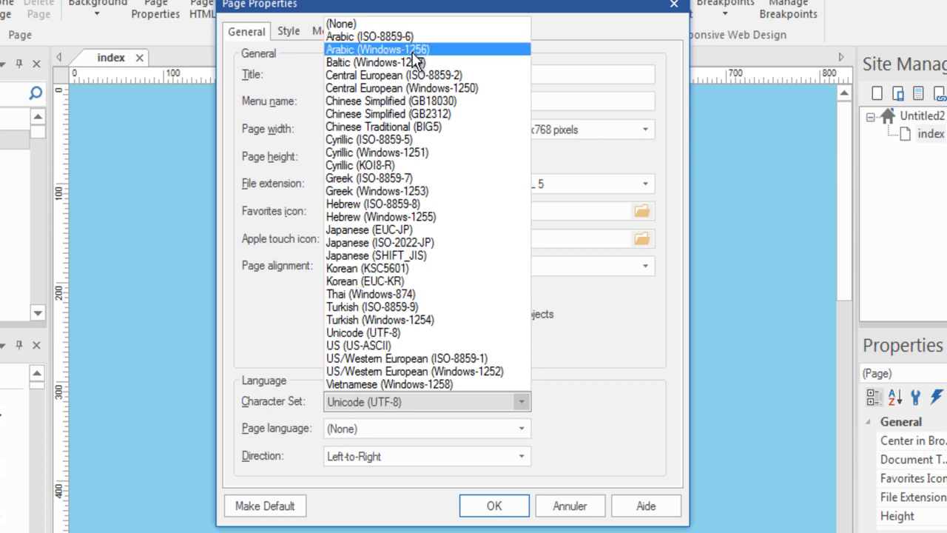
pyautogui.click(299, 352)
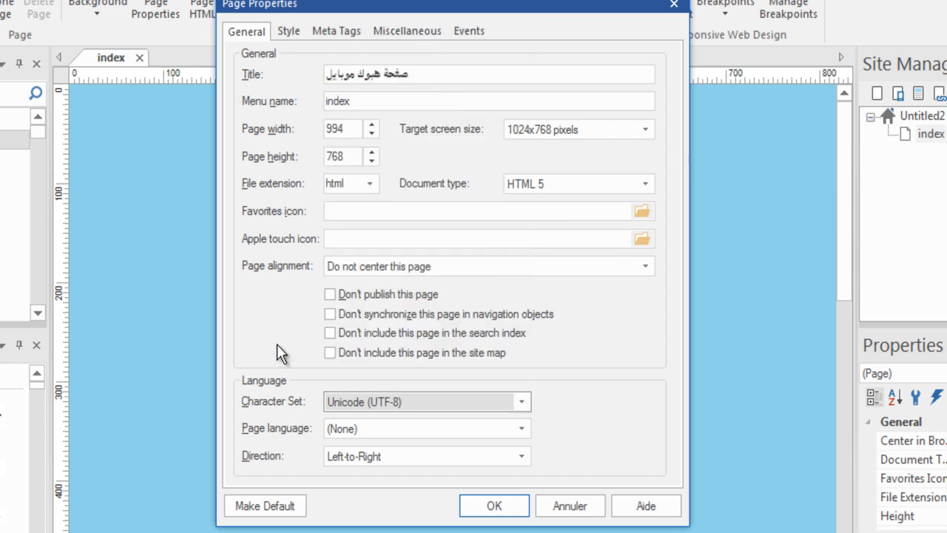
pyautogui.click(430, 429)
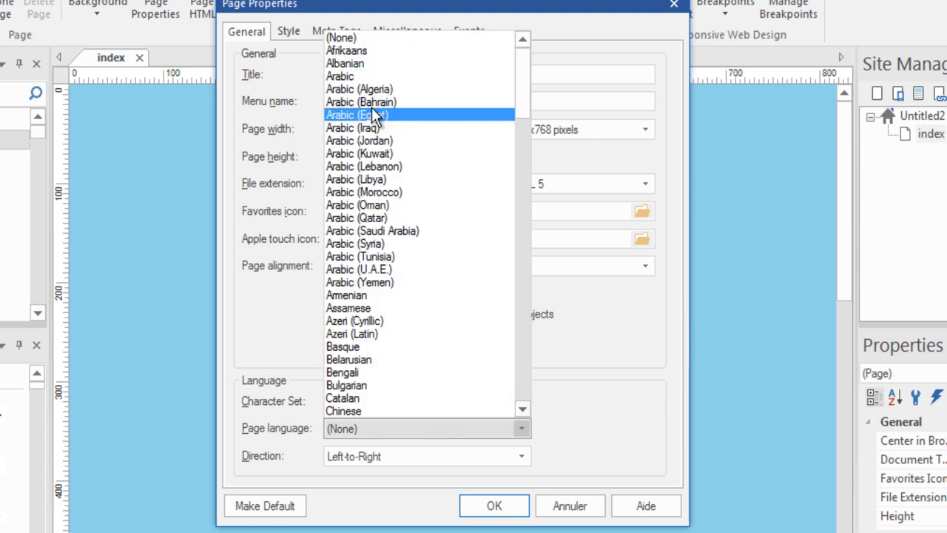
pyautogui.moveTo(520, 106); pyautogui.dragTo(521, 172)
pyautogui.click(248, 352)
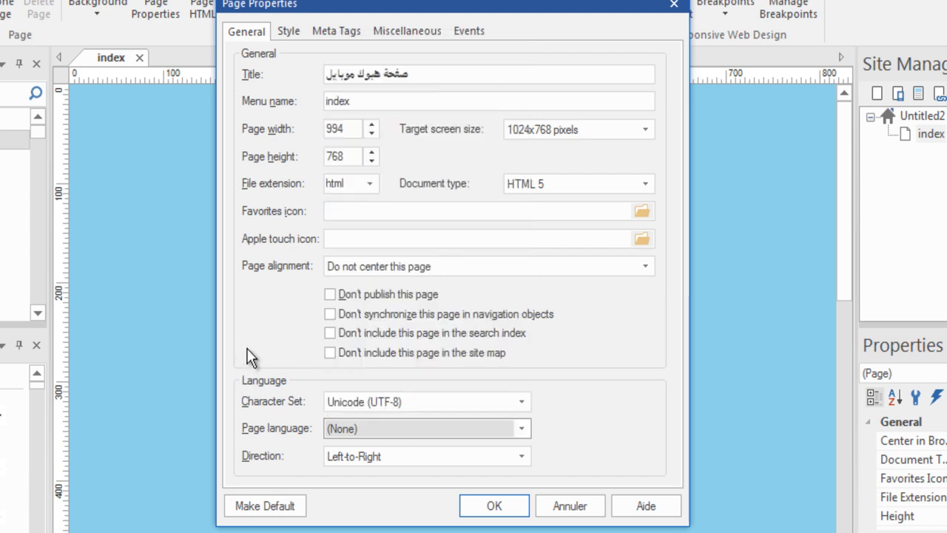
pyautogui.click(379, 456)
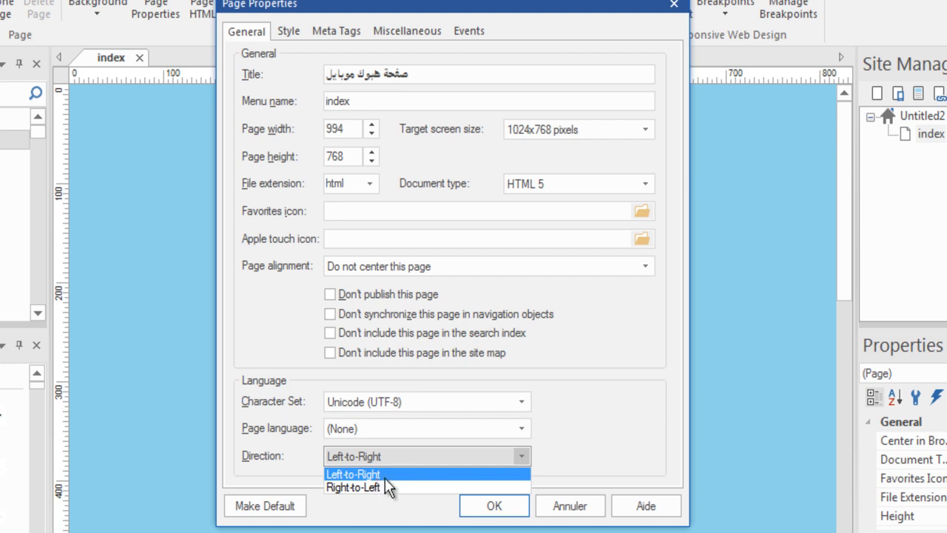
pyautogui.click(625, 434)
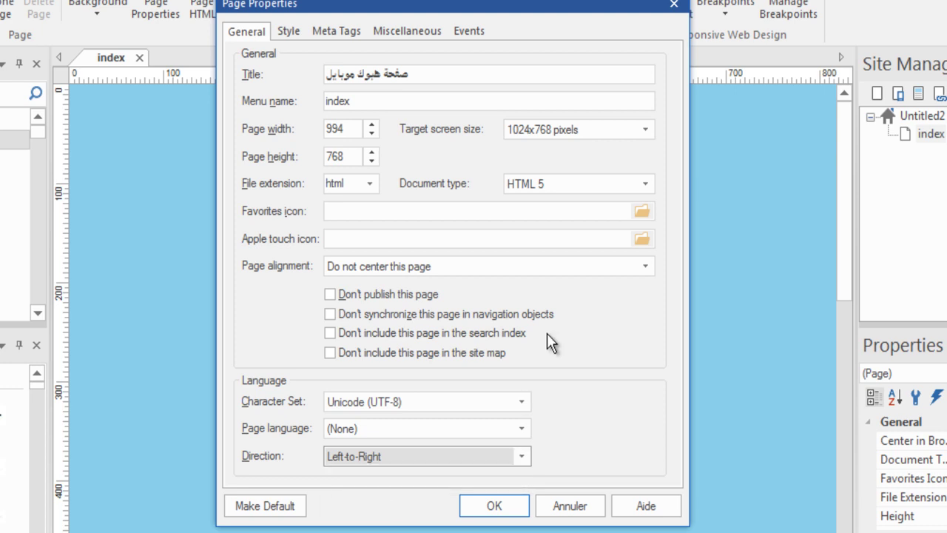
# Set the background color in the page's style properties to royal blue and apply the page properties.
pyautogui.click(290, 30)
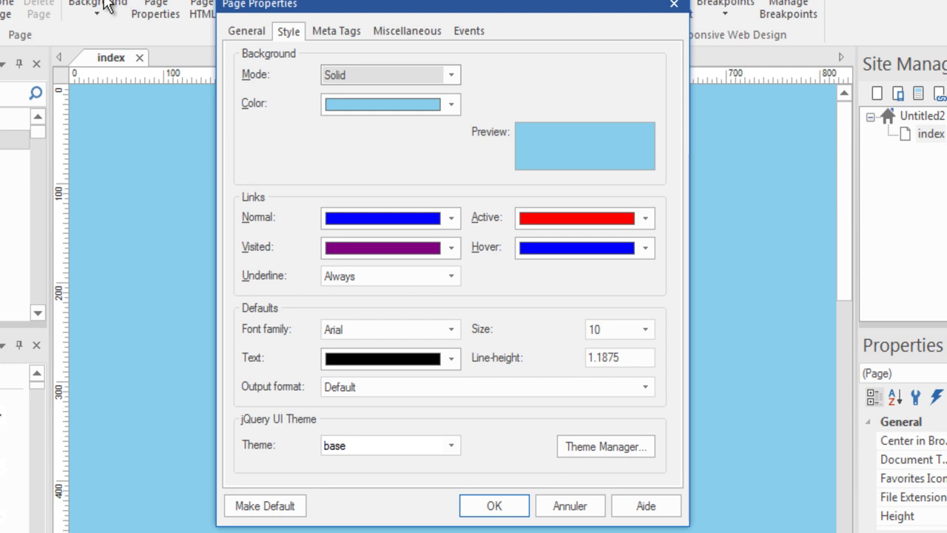
pyautogui.click(425, 108)
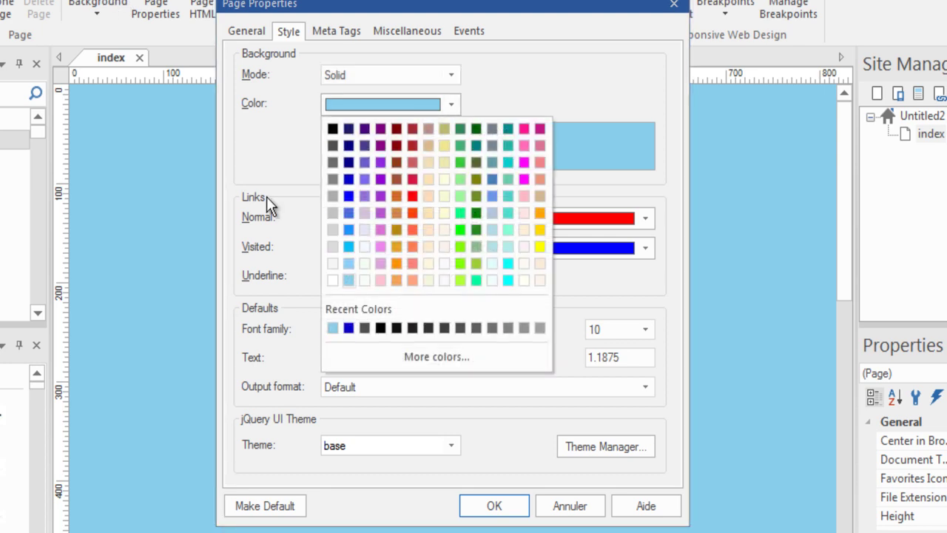
pyautogui.click(353, 219)
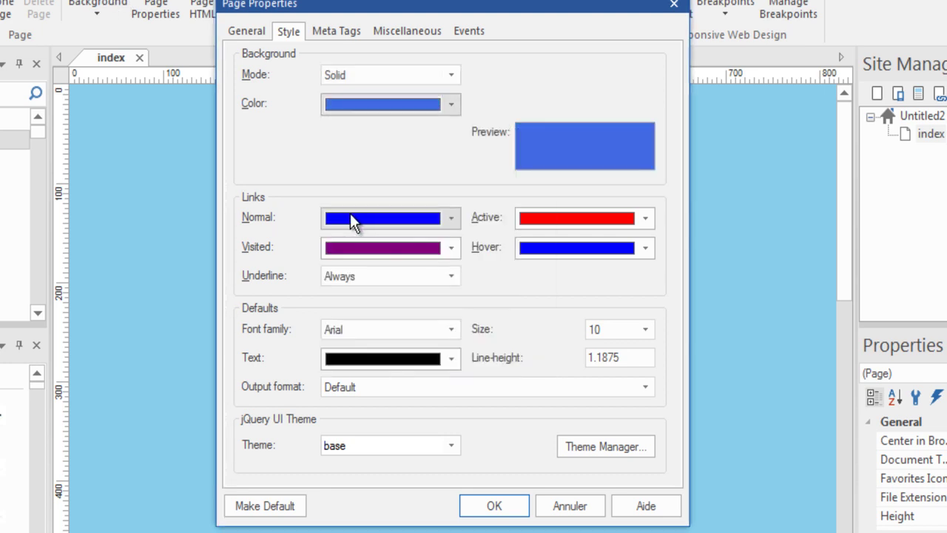
pyautogui.click(506, 502)
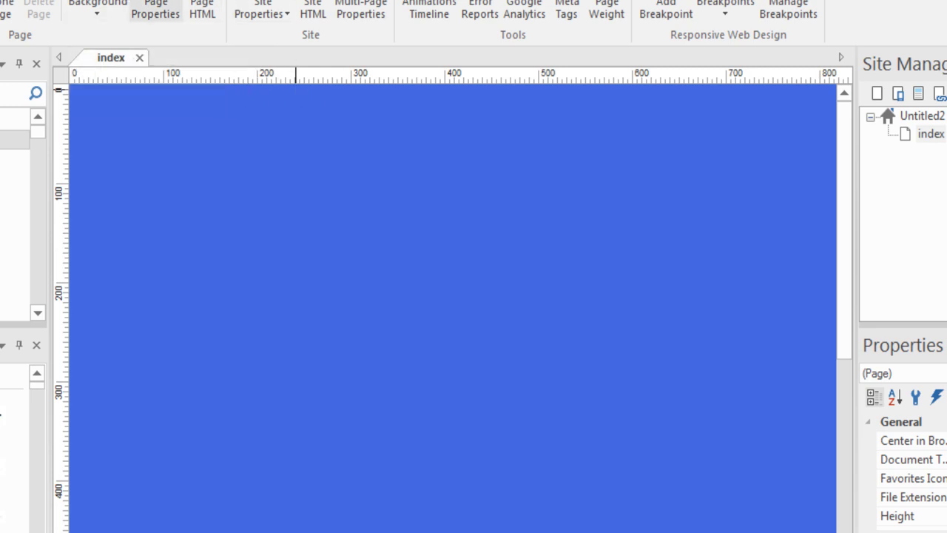
# Reopen the index page's properties and set its style background color to light sky blue.
pyautogui.click(155, 9)
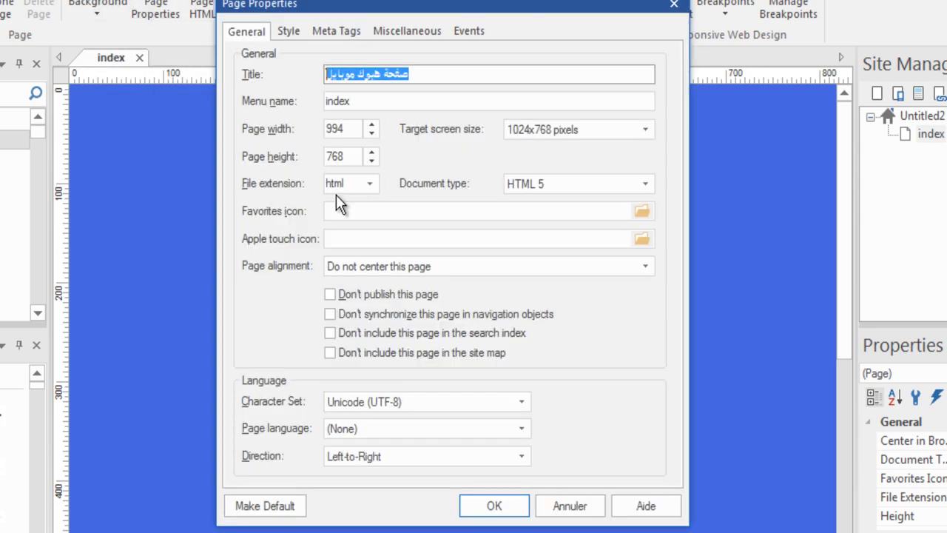
pyautogui.click(288, 31)
pyautogui.click(433, 104)
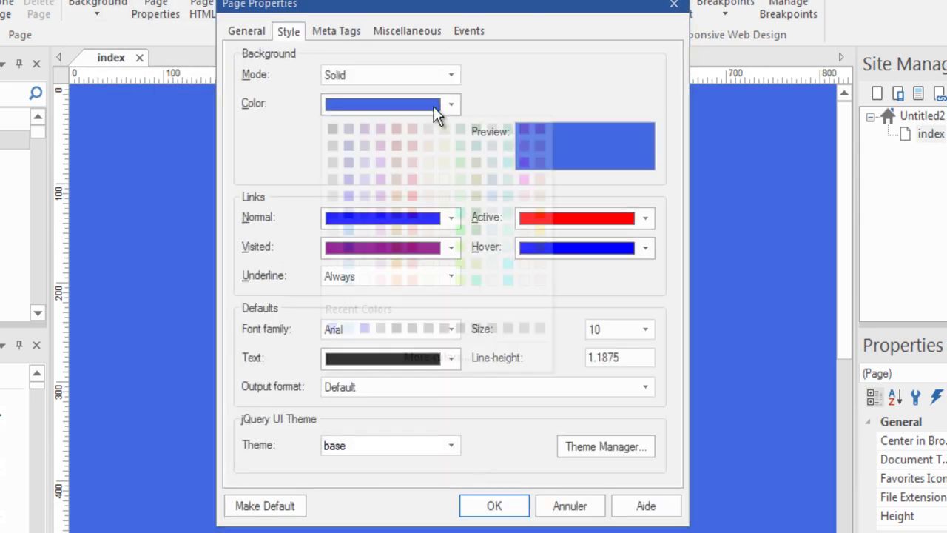
pyautogui.click(349, 281)
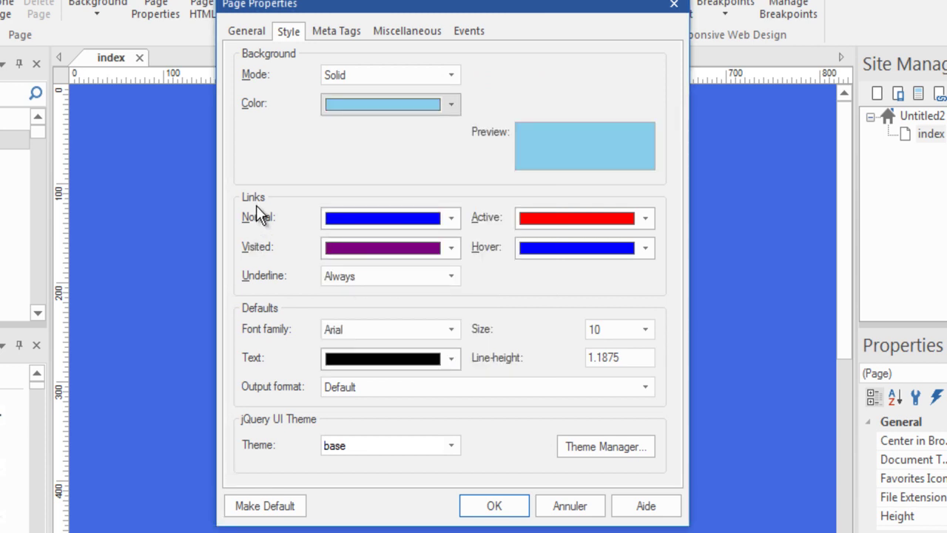
# Check the normal link color choices, then set the page's default font to Lucida Console, size 16, with the default black text color.
pyautogui.click(436, 217)
pyautogui.click(445, 173)
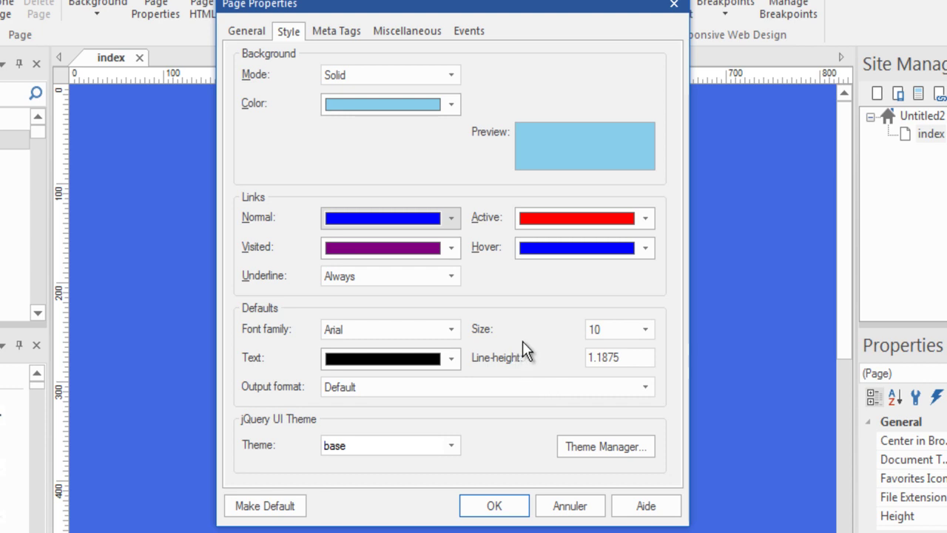
pyautogui.click(449, 336)
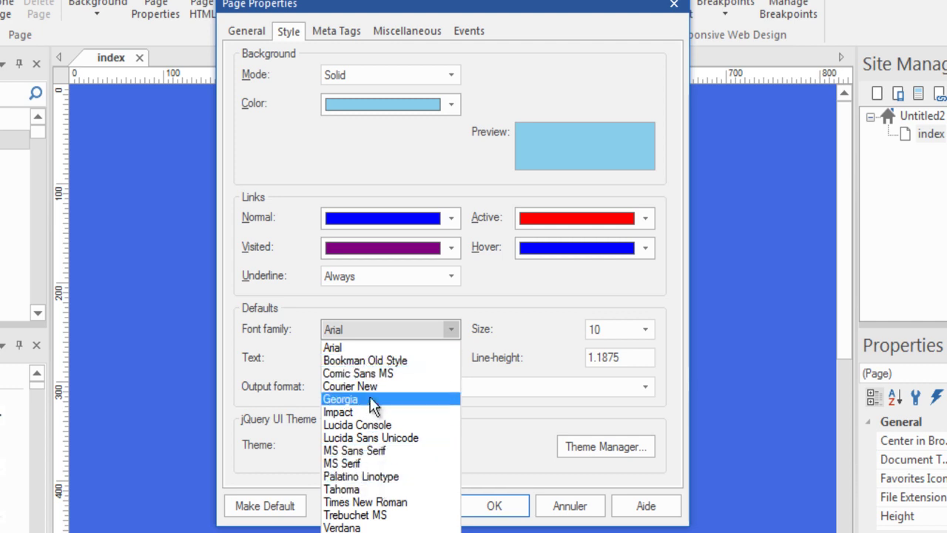
pyautogui.click(370, 427)
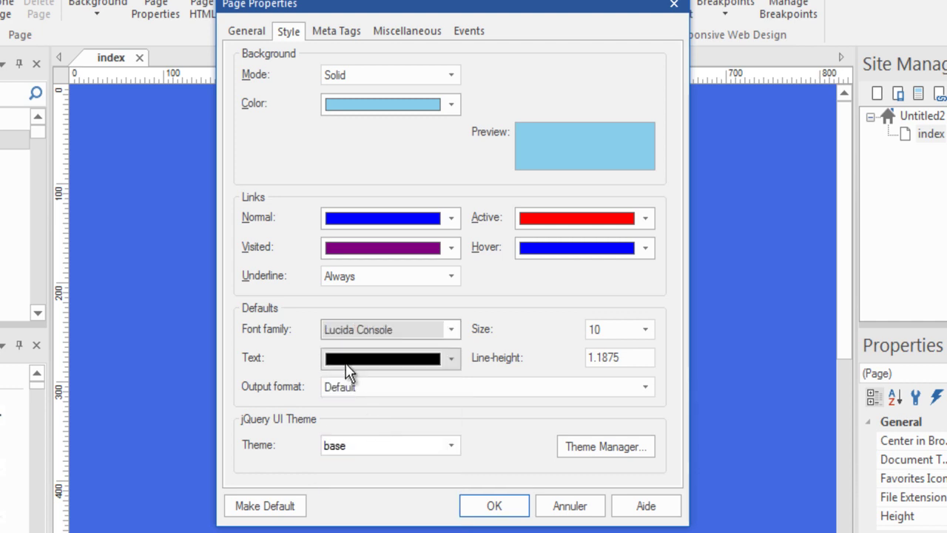
pyautogui.click(449, 359)
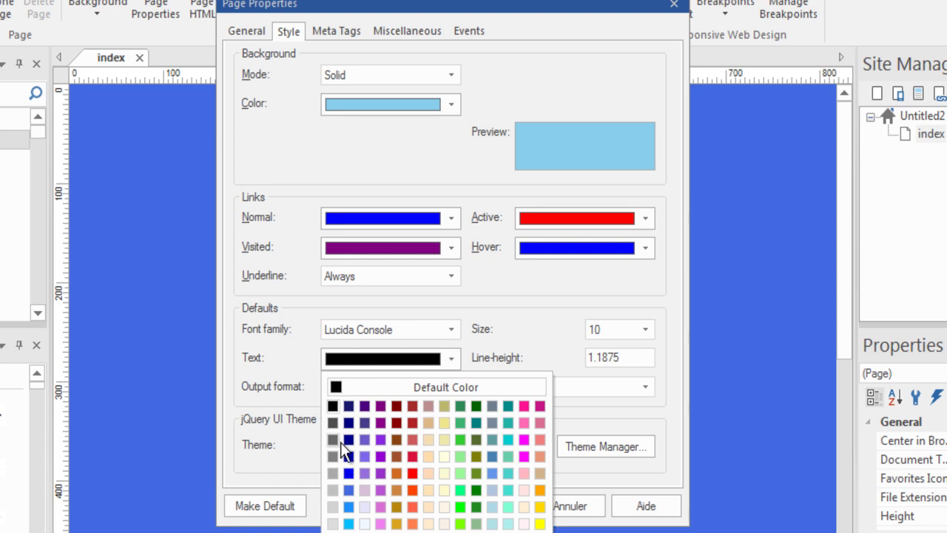
pyautogui.click(336, 386)
pyautogui.click(645, 330)
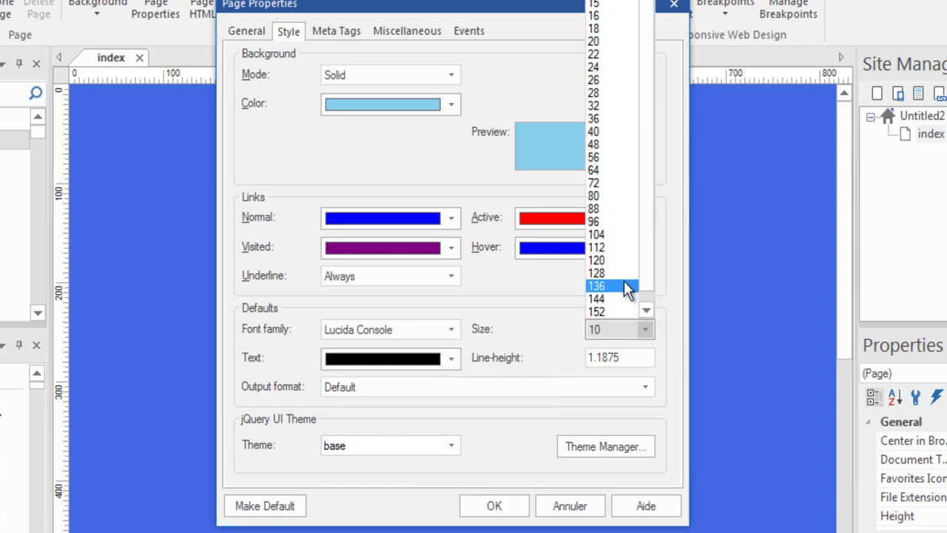
pyautogui.click(608, 16)
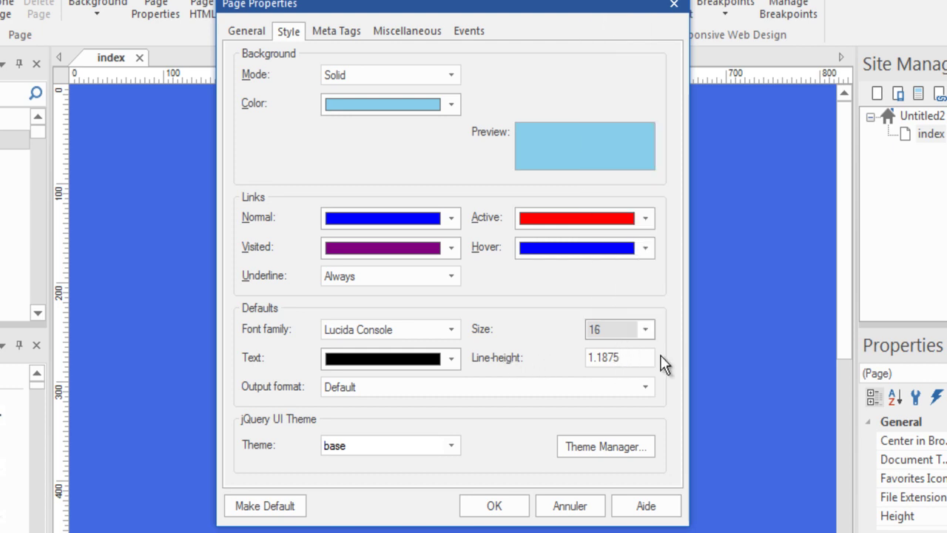
# Review the line-height, output format and jQuery UI theme options in the page style, keeping the Default format and base theme.
pyautogui.click(634, 356)
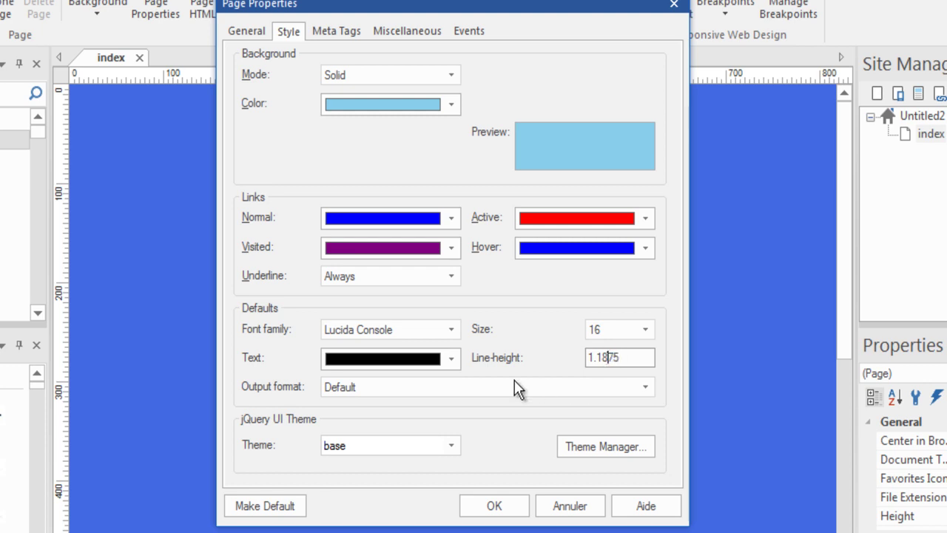
pyautogui.click(385, 387)
pyautogui.click(386, 388)
pyautogui.click(386, 388)
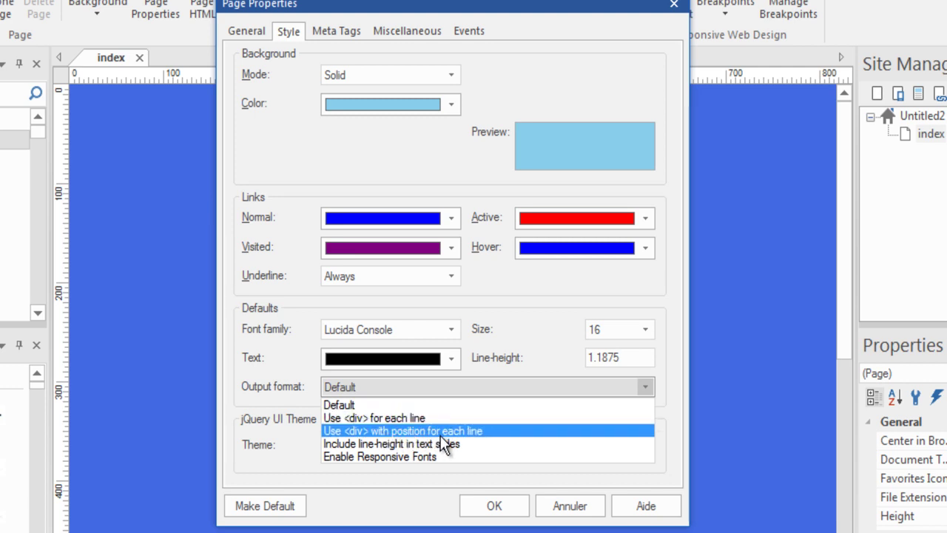
pyautogui.click(273, 378)
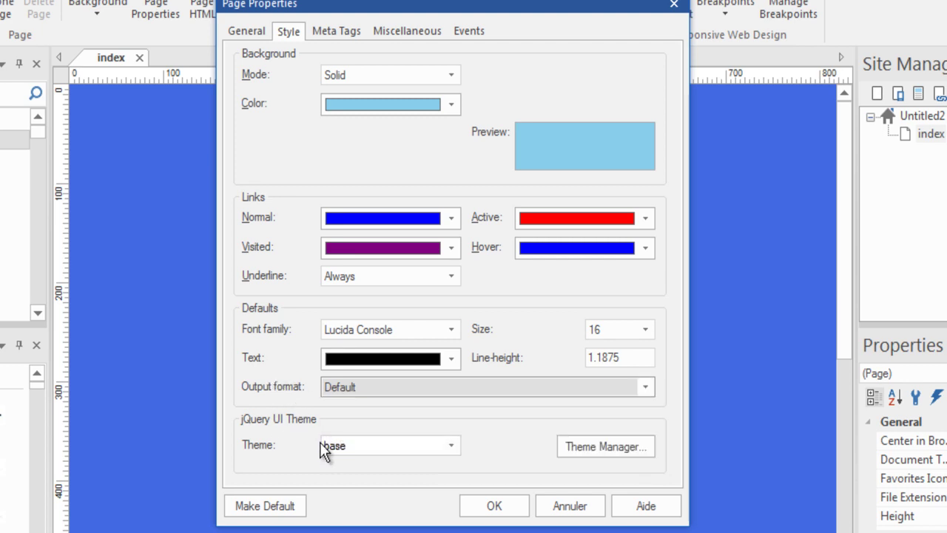
pyautogui.click(446, 446)
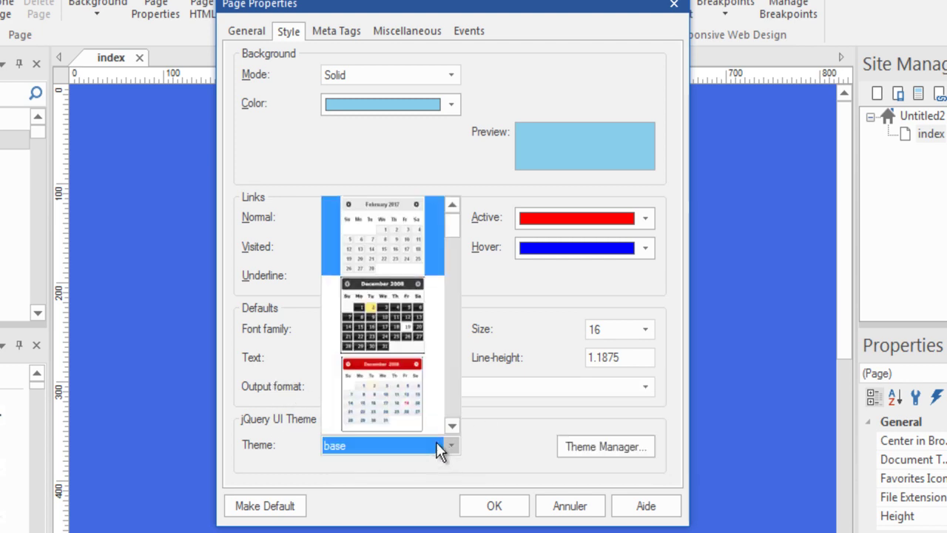
pyautogui.moveTo(451, 224)
pyautogui.mouseDown()
pyautogui.moveTo(440, 311)
pyautogui.moveTo(451, 222)
pyautogui.mouseUp()
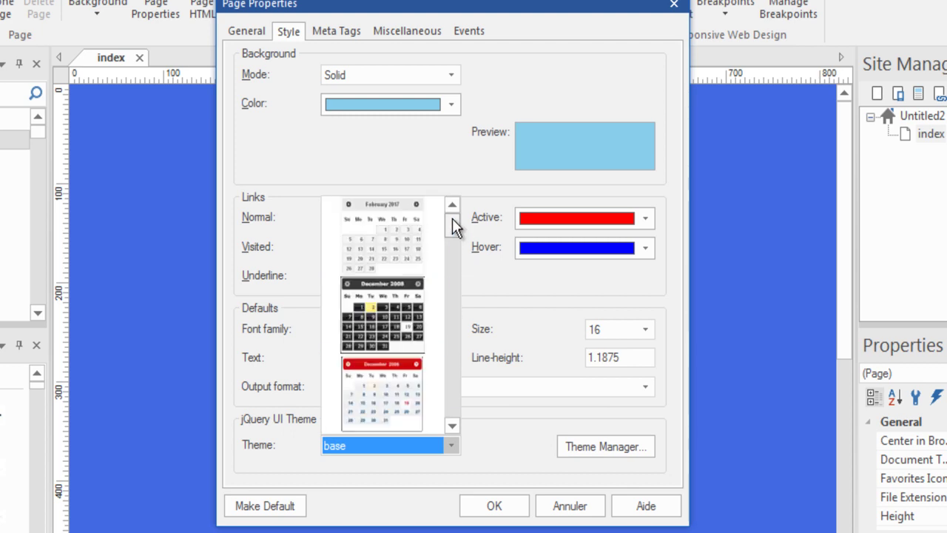
pyautogui.click(528, 442)
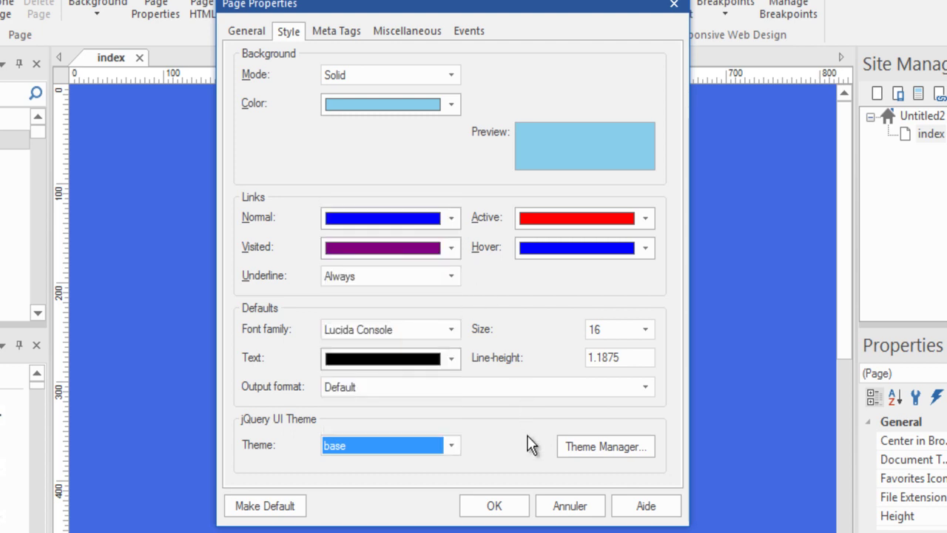
# Review the page's meta tag fields: author, keywords, description, categories, generator and user defined.
pyautogui.click(332, 31)
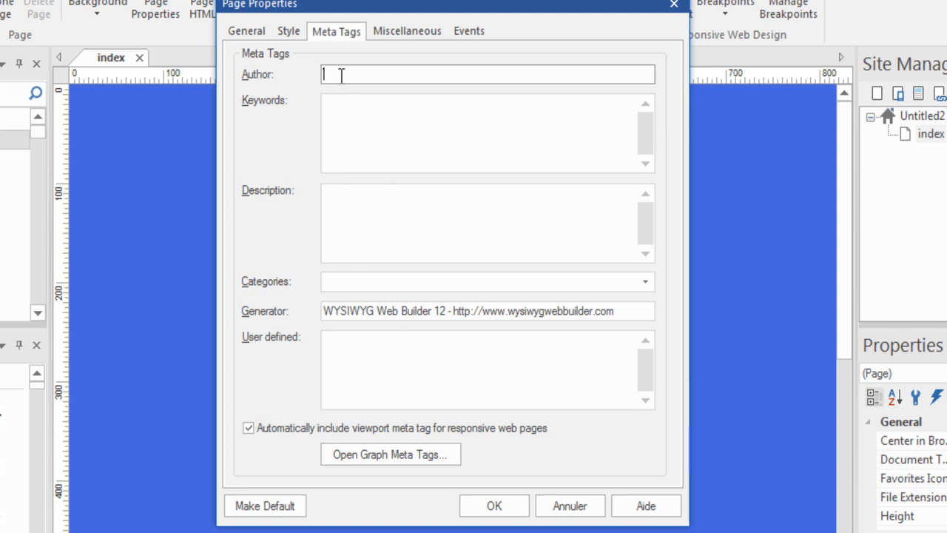
pyautogui.click(345, 109)
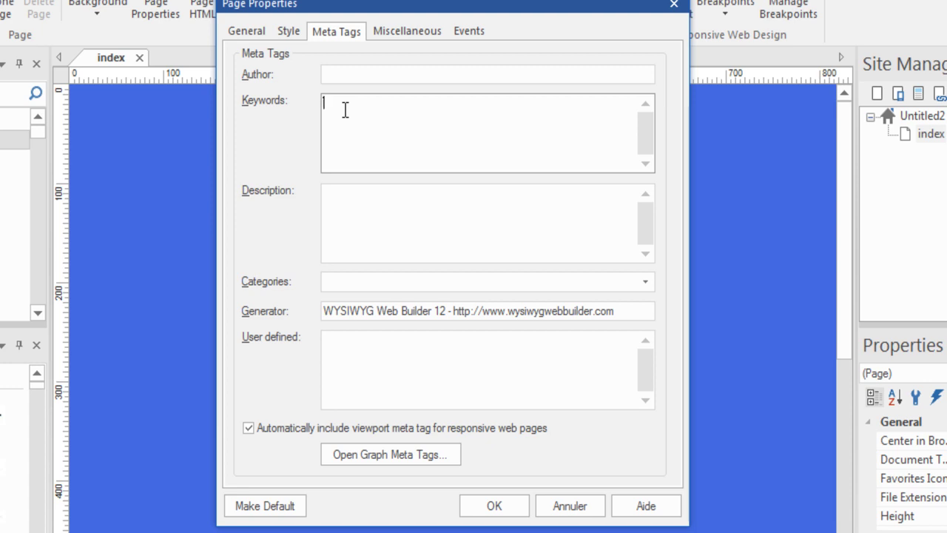
pyautogui.click(336, 213)
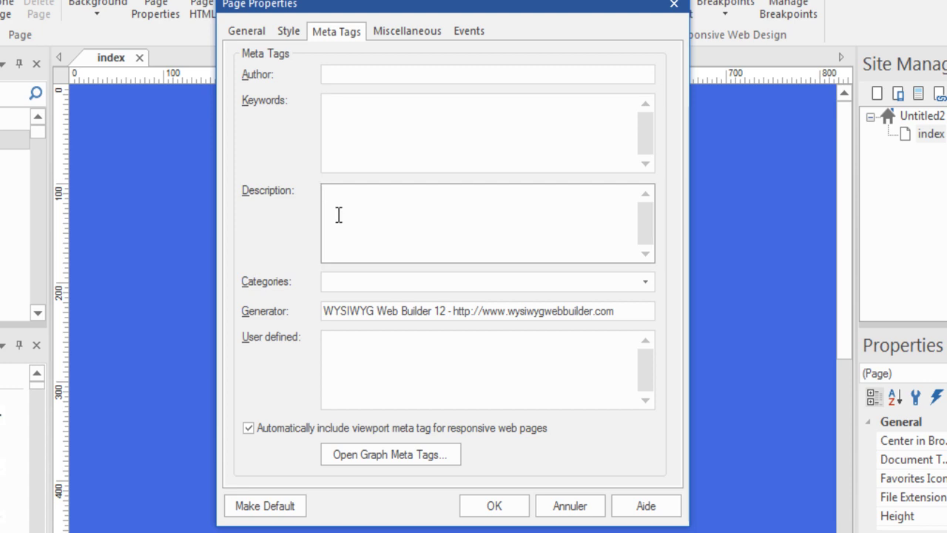
pyautogui.click(374, 285)
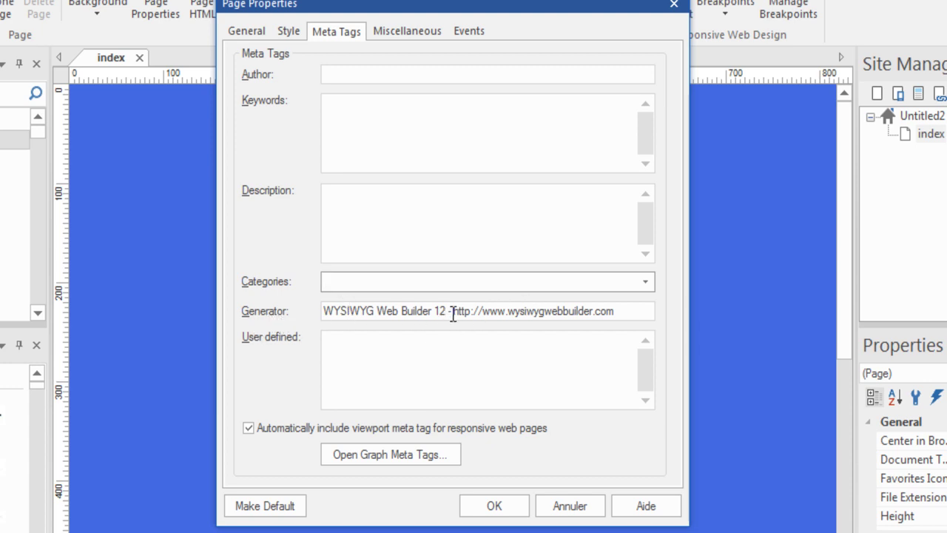
pyautogui.moveTo(448, 312); pyautogui.dragTo(321, 311)
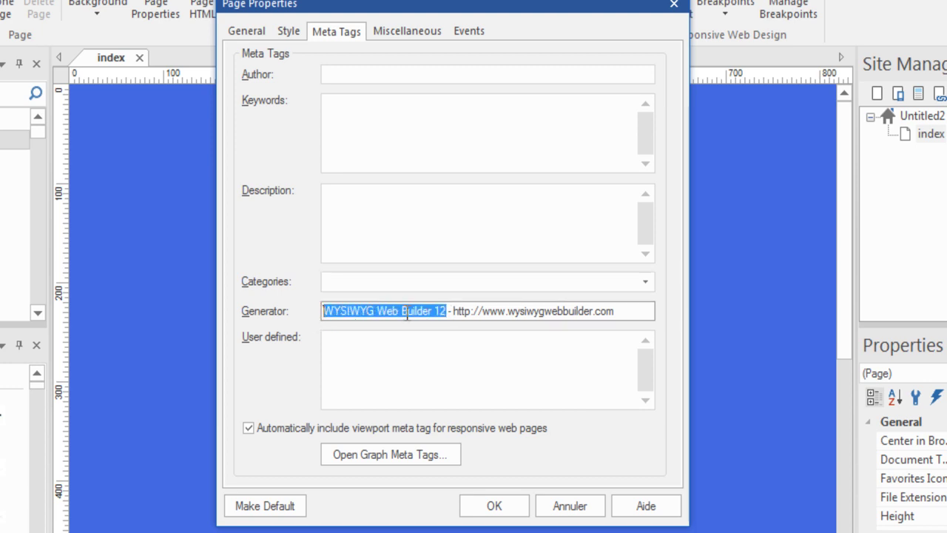
pyautogui.moveTo(635, 311); pyautogui.dragTo(455, 314)
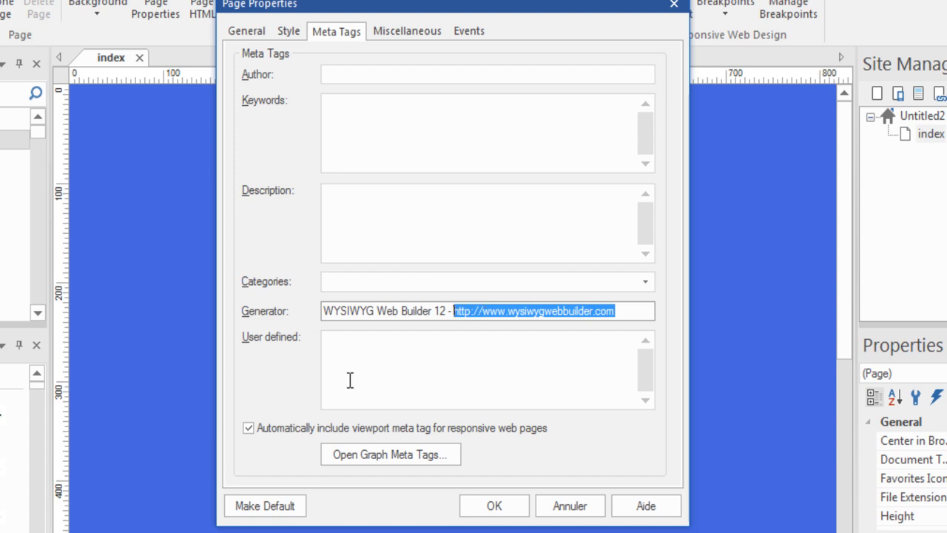
pyautogui.click(352, 358)
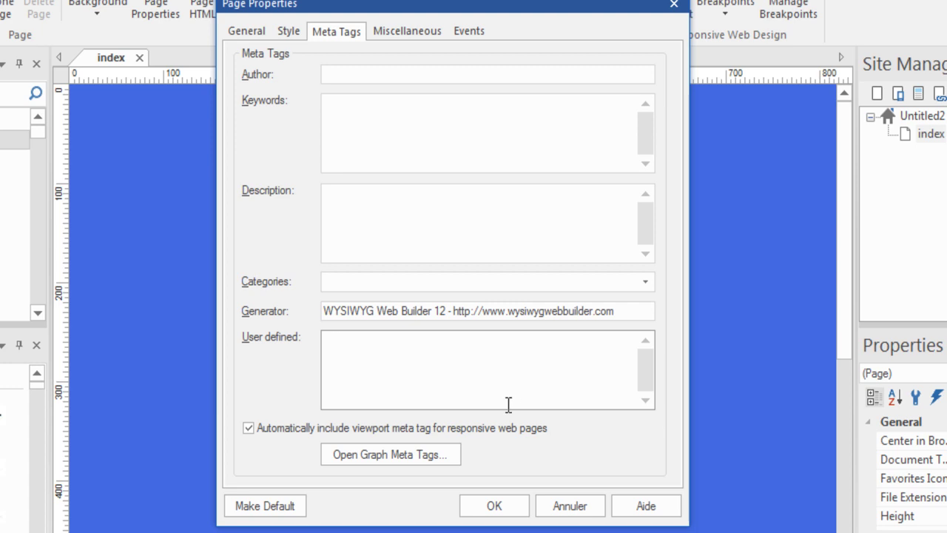
# Open the Open Graph meta tags settings and review the title, description and image fields.
pyautogui.click(421, 455)
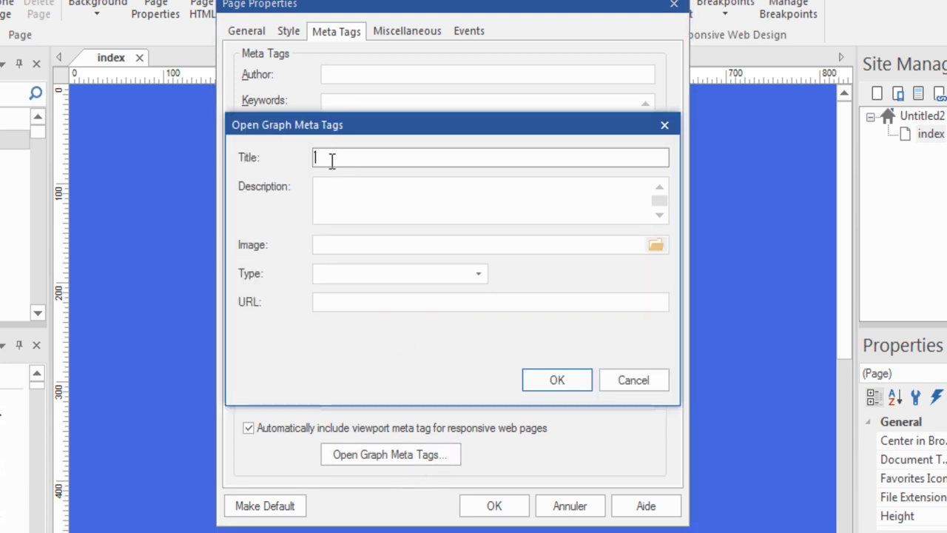
pyautogui.click(366, 201)
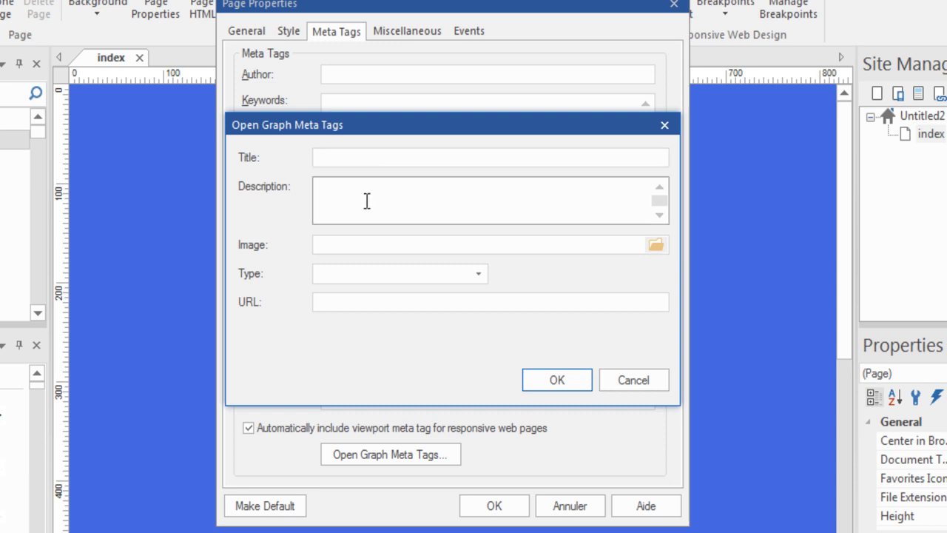
pyautogui.click(354, 249)
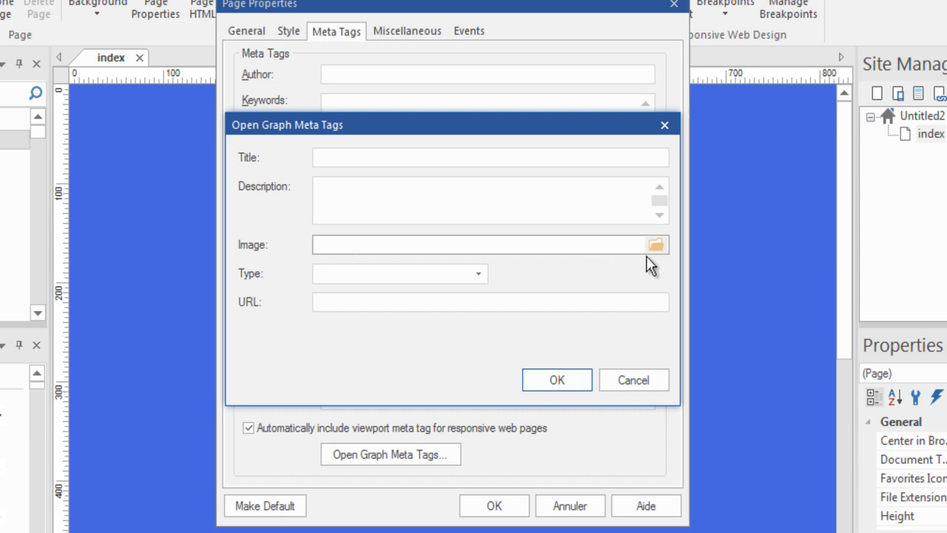